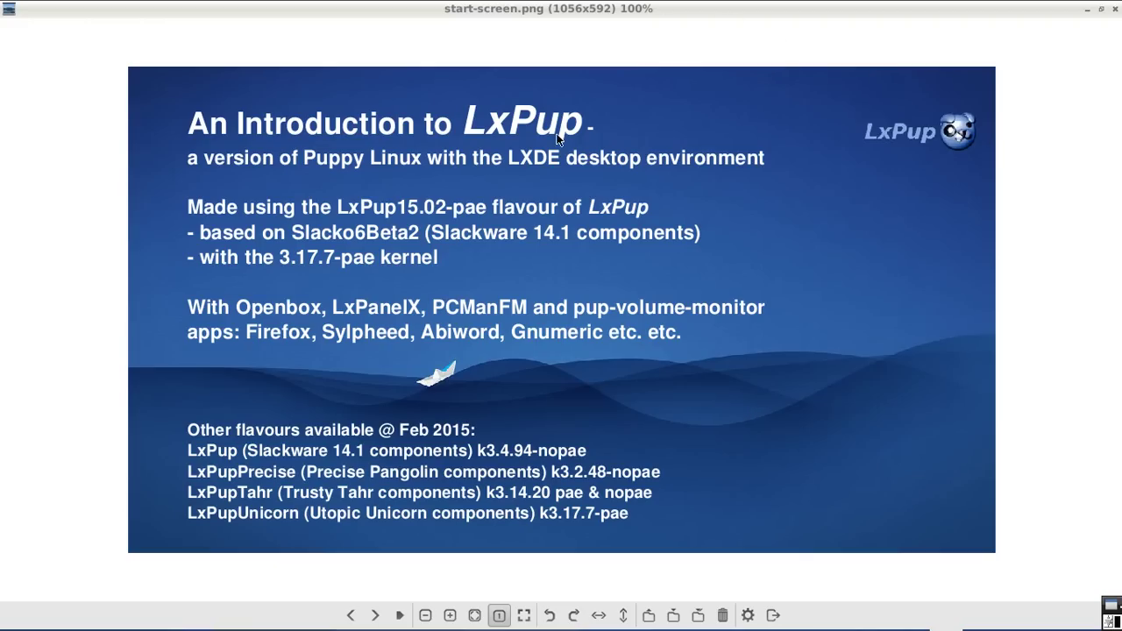
- Restore the pAVrecord recorder window from the taskbar over the start-screen.png slide
{"action": "left_click", "coordinate": [274, 619]}
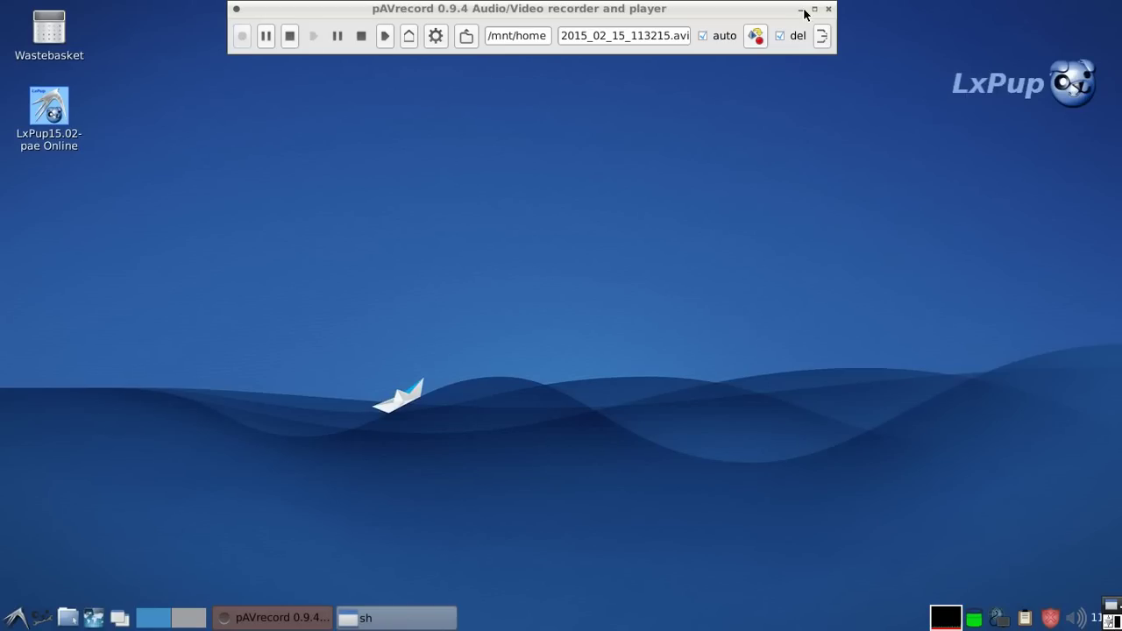
- Minimise pAVrecord and select the Wastebasket icon on the desktop
{"action": "left_click", "coordinate": [802, 9]}
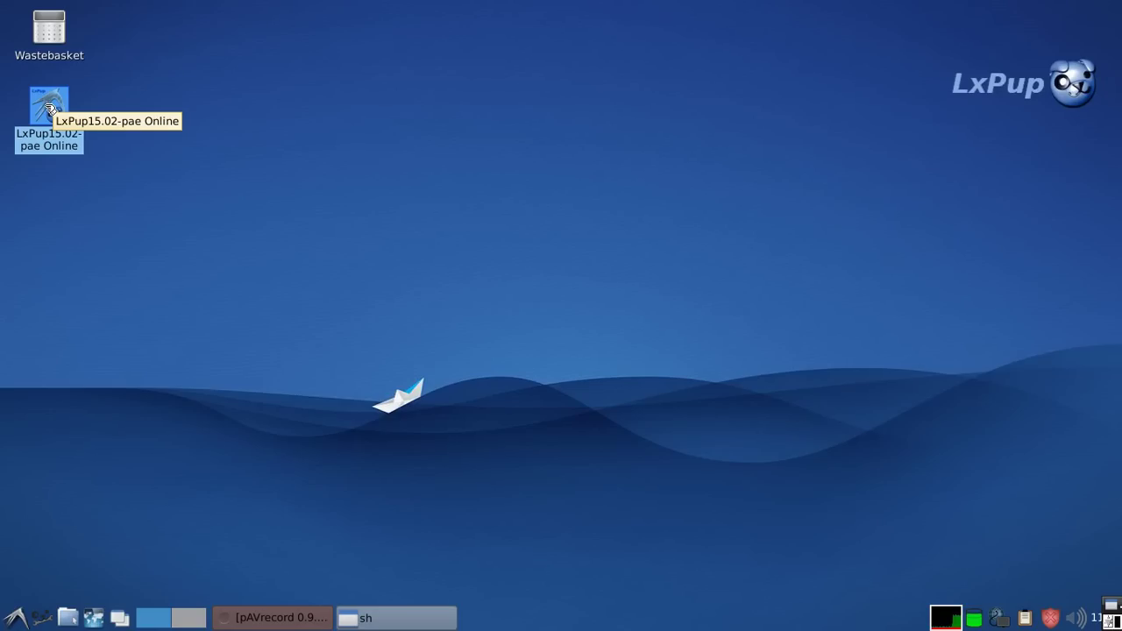
{"action": "left_click", "coordinate": [50, 27]}
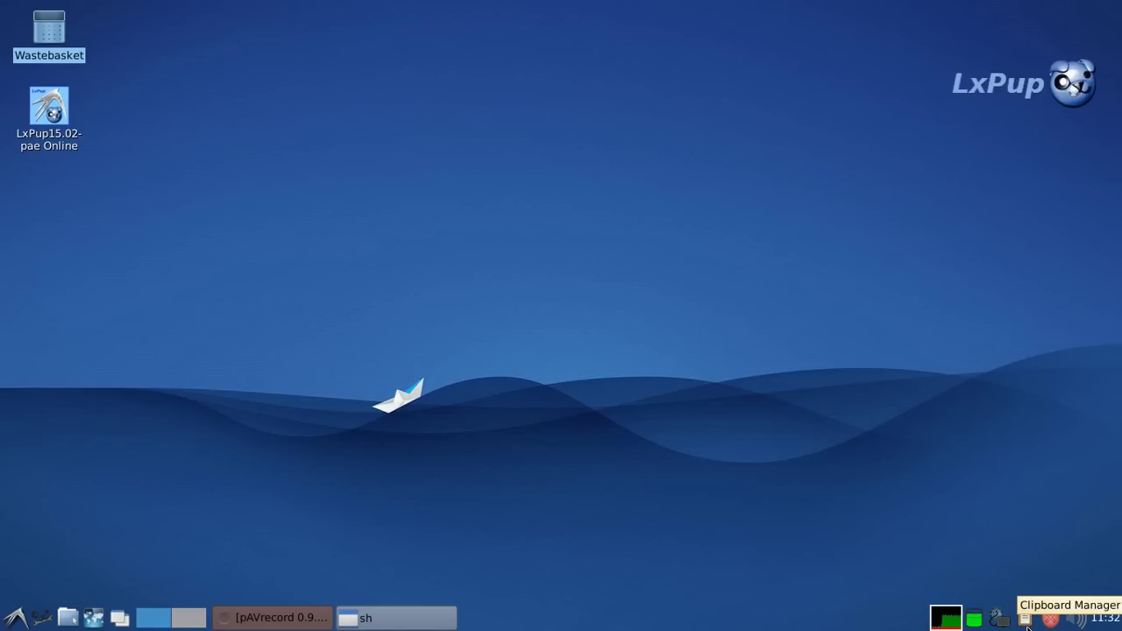
{"action": "mouse_move", "coordinate": [1000, 621]}
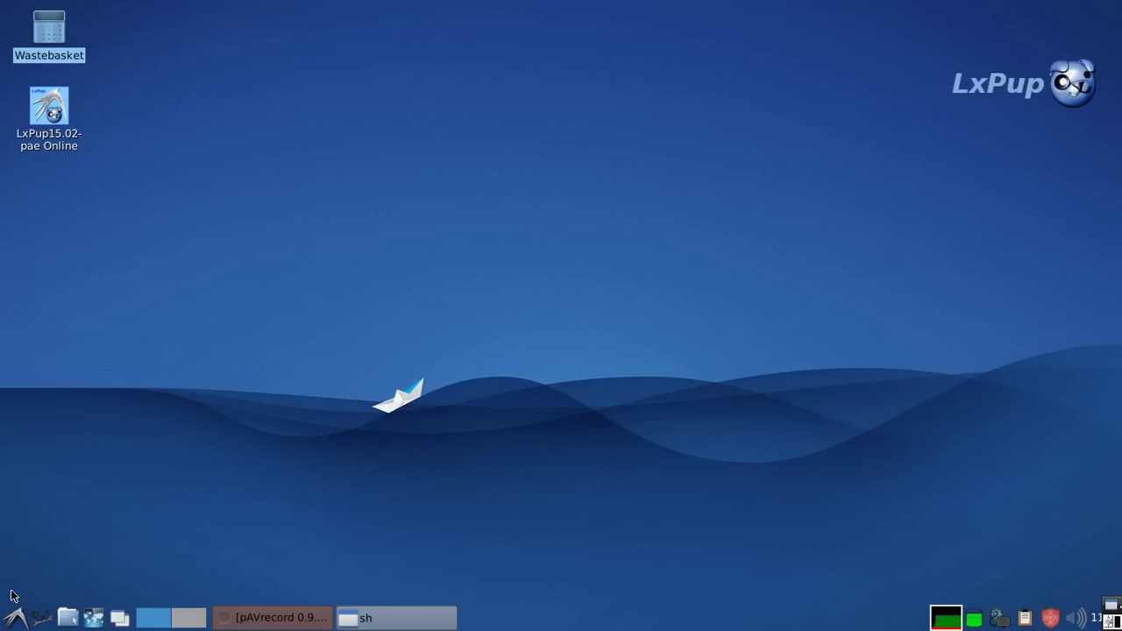
- Launch Change appearance from the start menu's Desktop submenu
{"action": "left_click", "coordinate": [12, 621]}
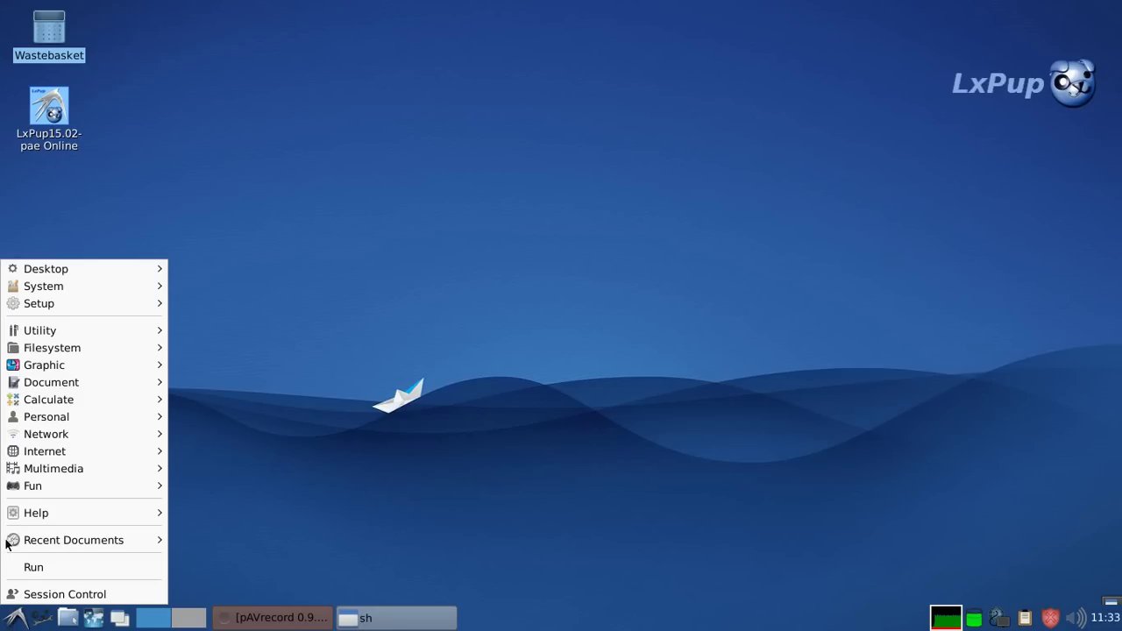
{"action": "mouse_move", "coordinate": [41, 267]}
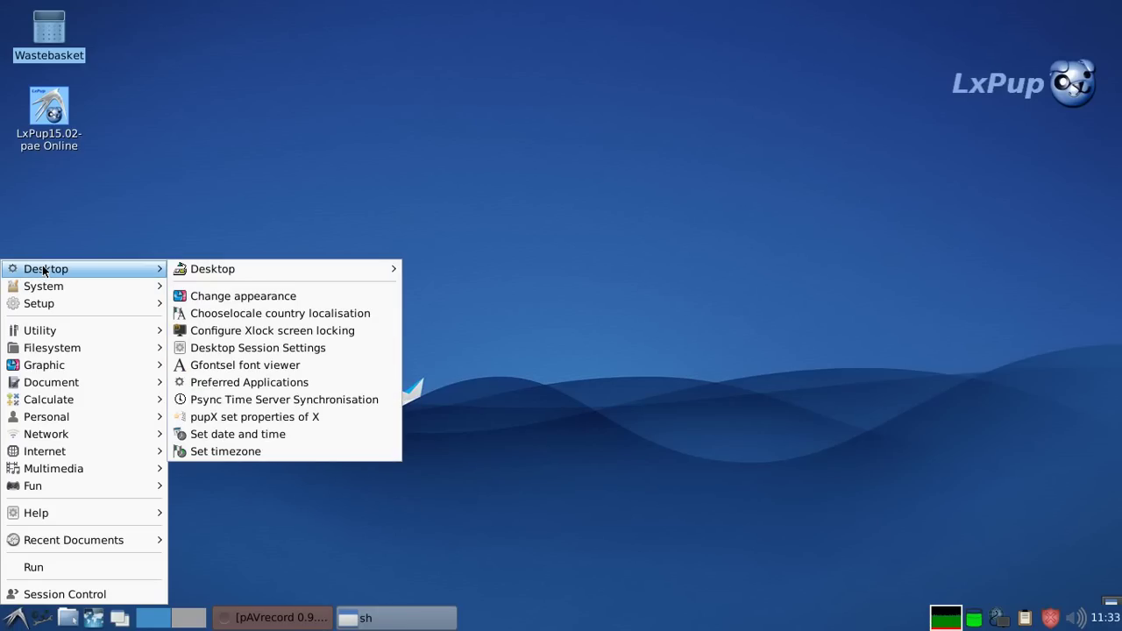
{"action": "mouse_move", "coordinate": [206, 269]}
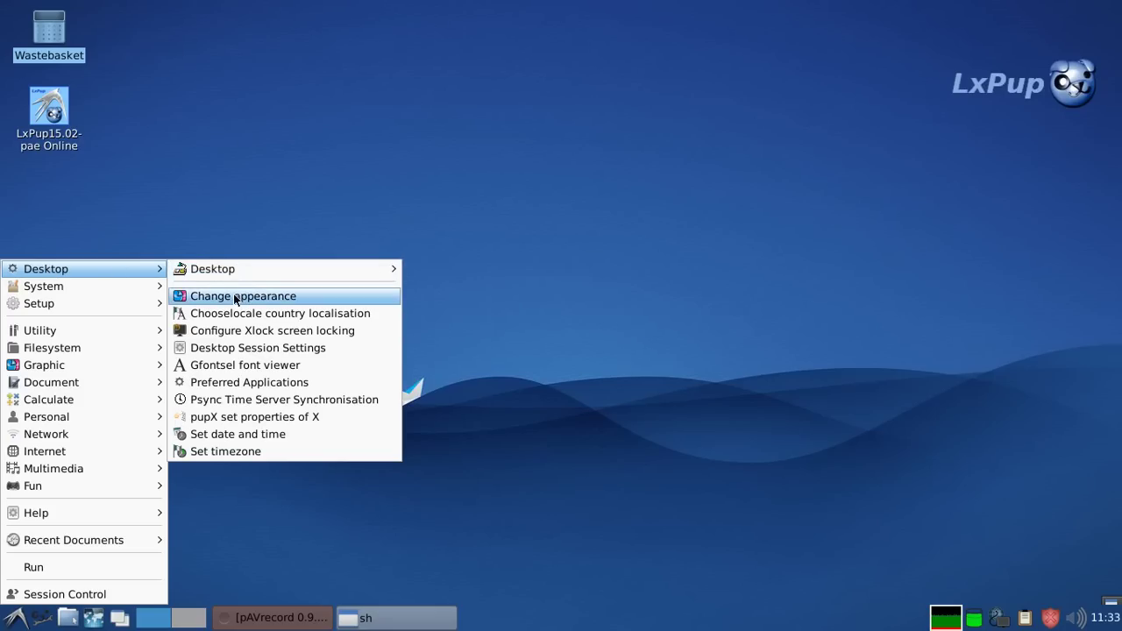
{"action": "left_click", "coordinate": [234, 295]}
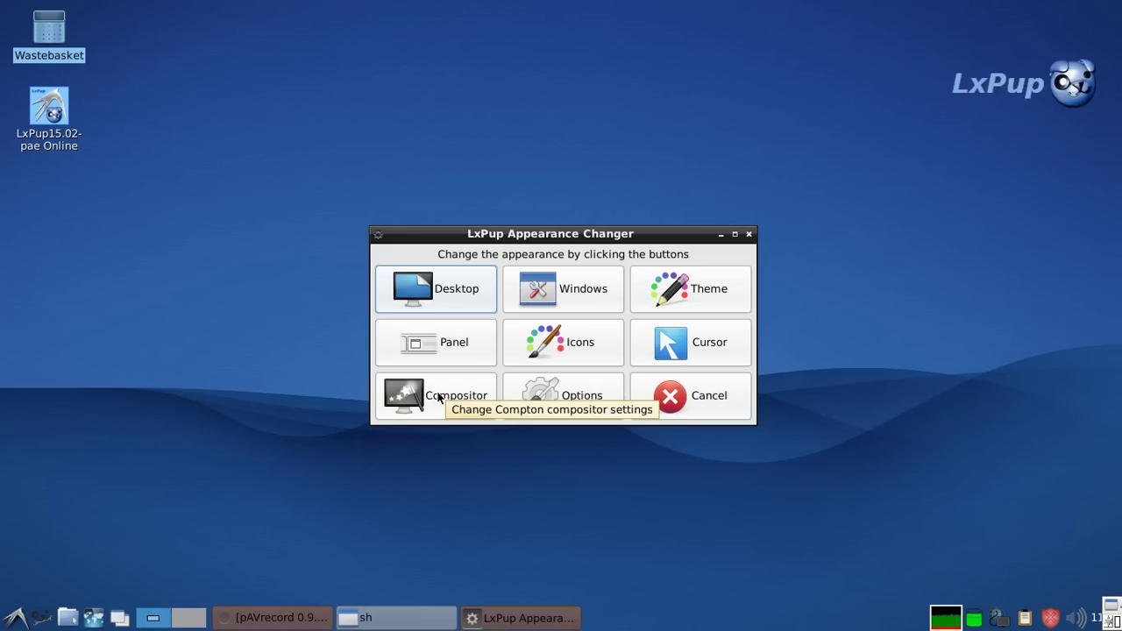
- Open the Options Installer from the Appearance Changer, review its extras, then cancel it
{"action": "left_click", "coordinate": [565, 396]}
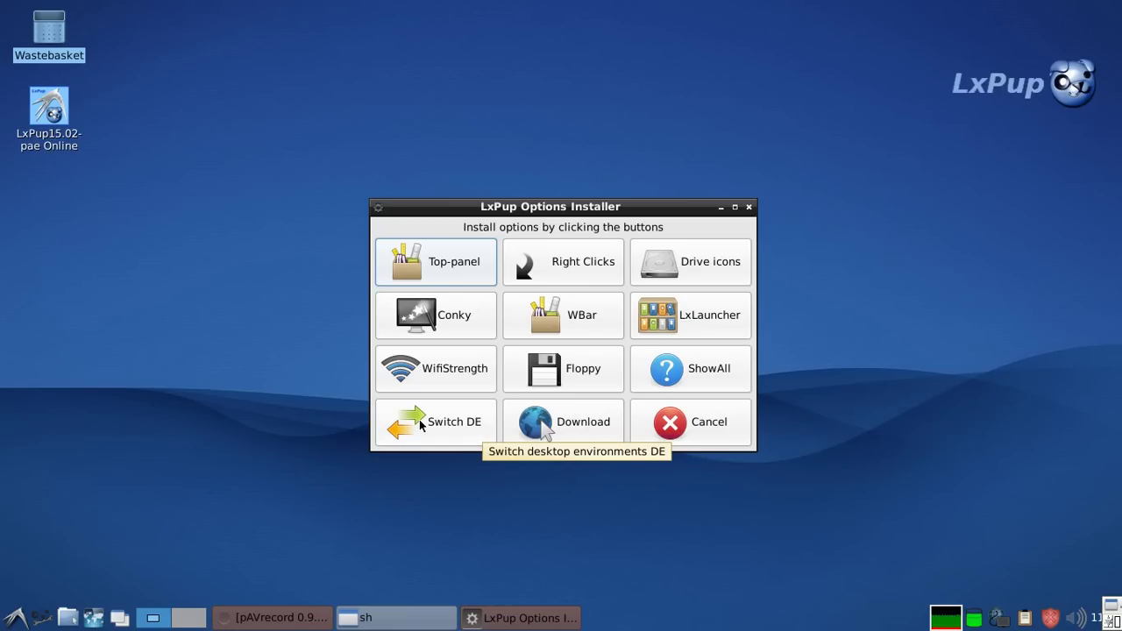
{"action": "left_click", "coordinate": [679, 427]}
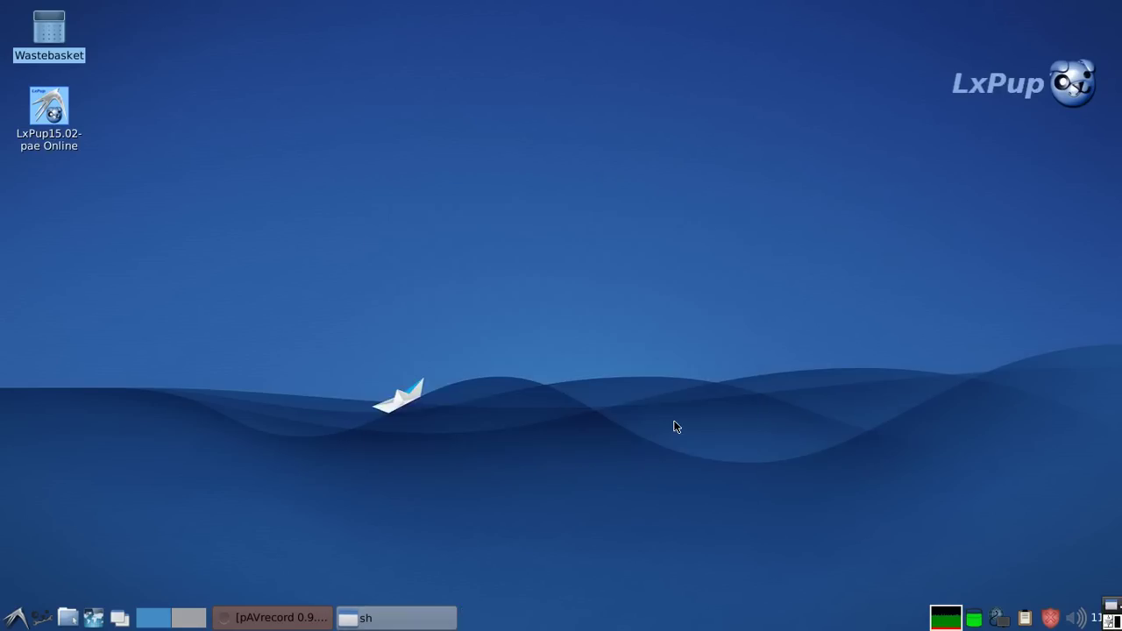
- Use LXTerminal's right-click Add to desktop entry in the System menu to create its shortcut
{"action": "left_click", "coordinate": [11, 618]}
{"action": "mouse_move", "coordinate": [55, 326]}
{"action": "mouse_move", "coordinate": [51, 289]}
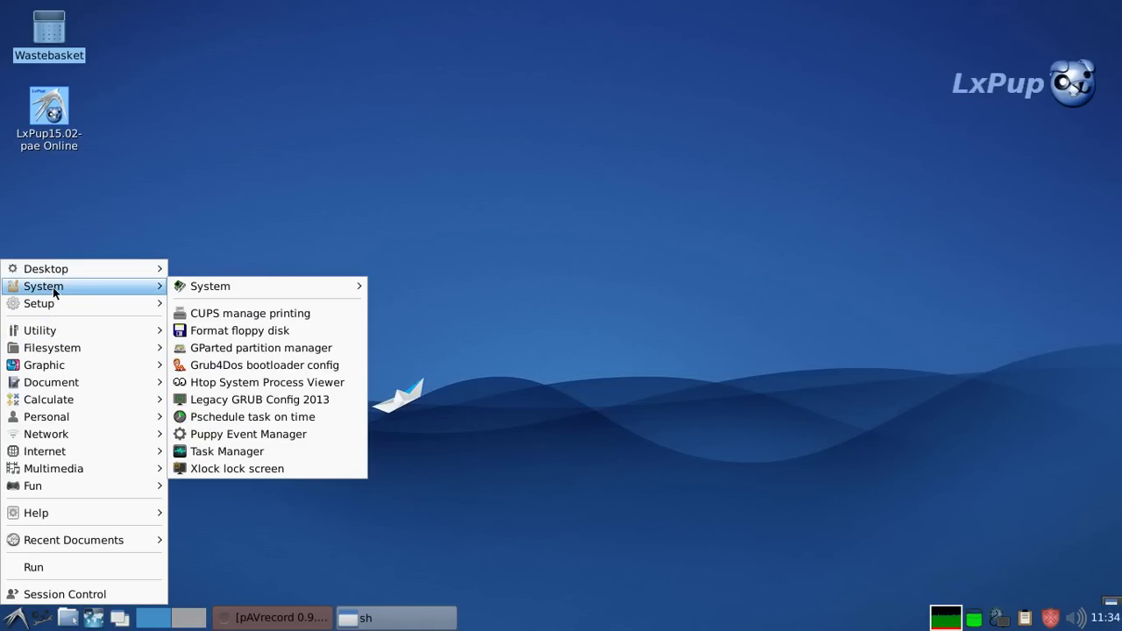
{"action": "mouse_move", "coordinate": [233, 285]}
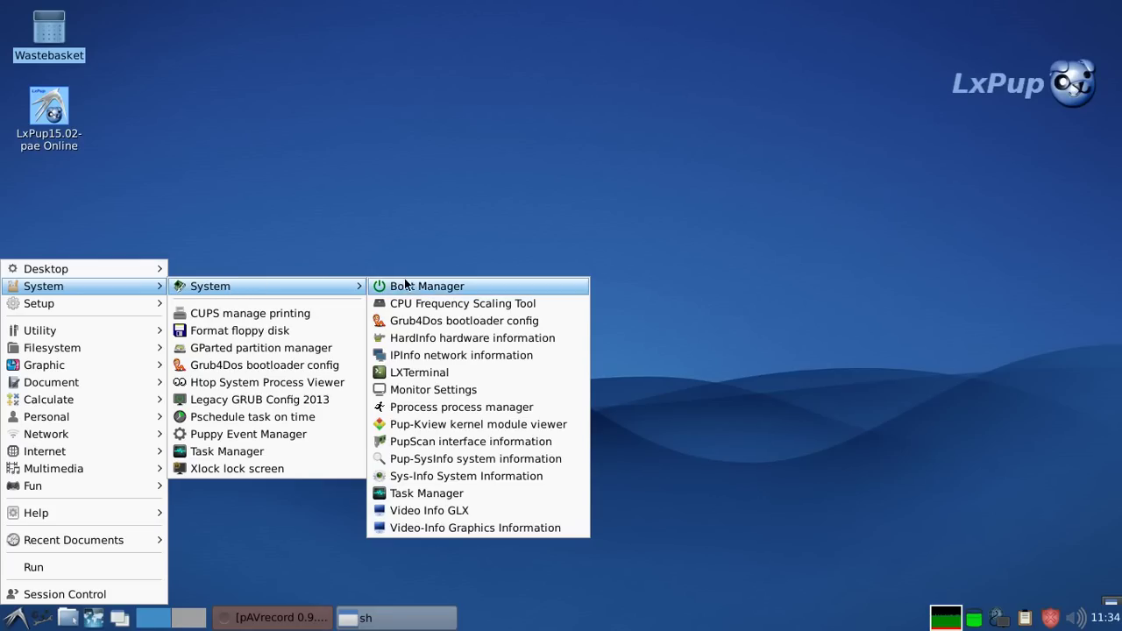
{"action": "right_click", "coordinate": [421, 376]}
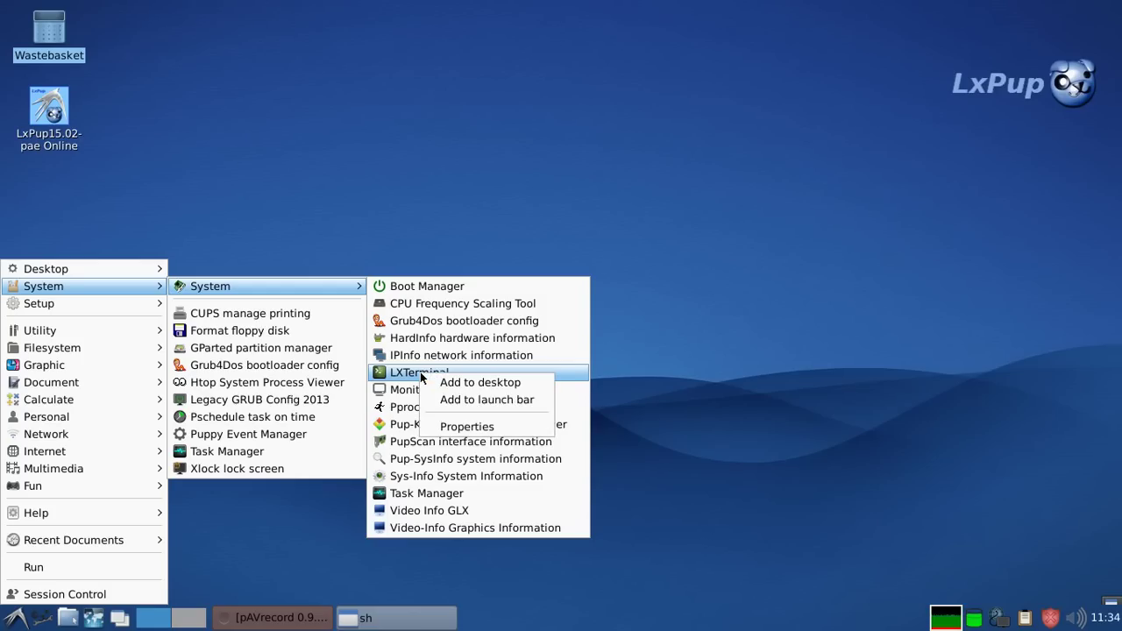
{"action": "left_click", "coordinate": [471, 382]}
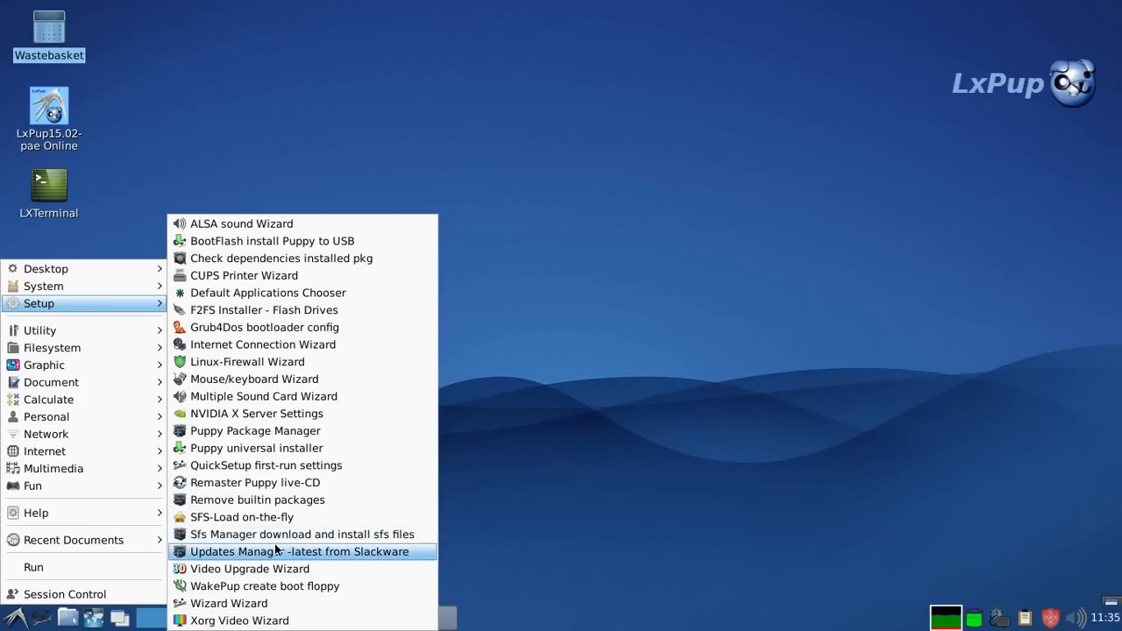
- Launch Puppy Package Manager, switch to the Uninstall list and back, then close it
{"action": "left_click", "coordinate": [230, 432]}
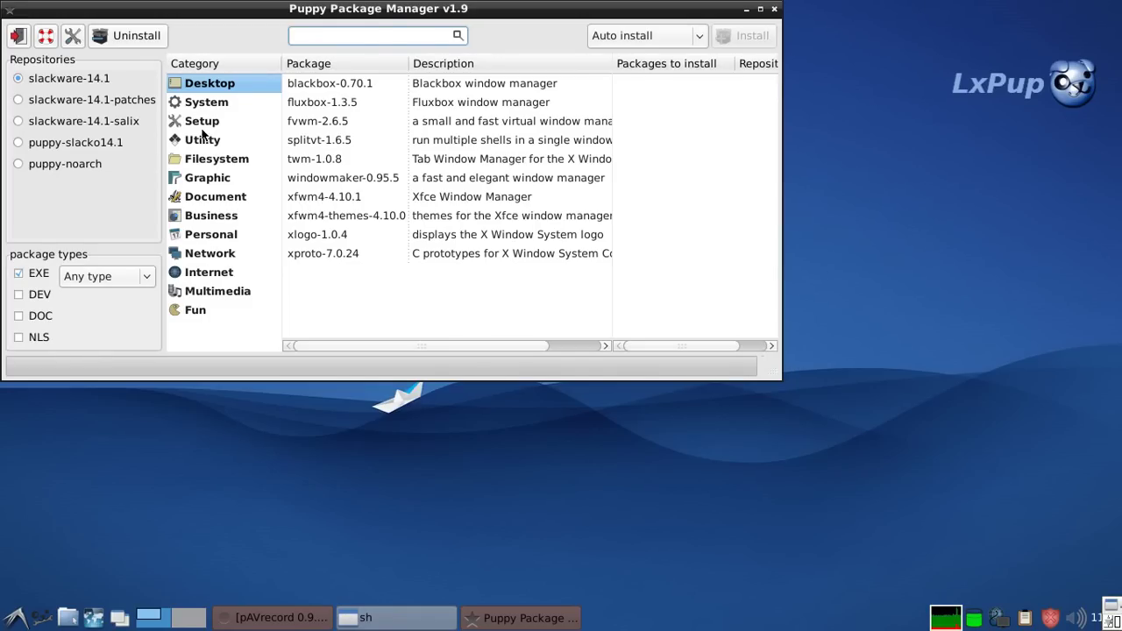
{"action": "left_click", "coordinate": [133, 36]}
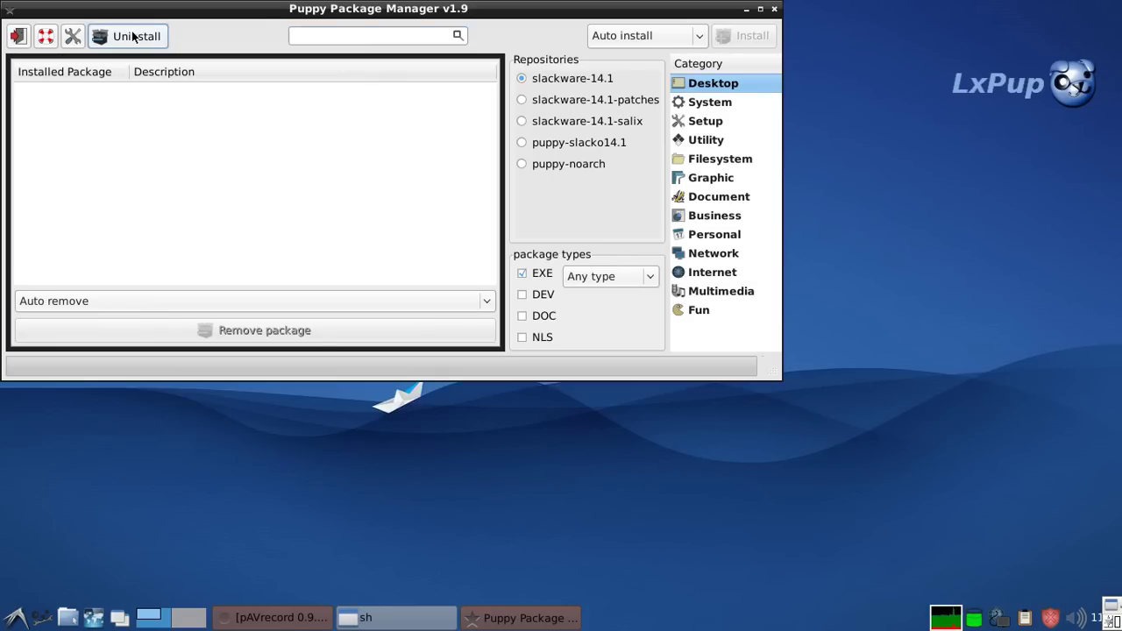
{"action": "left_click", "coordinate": [132, 36]}
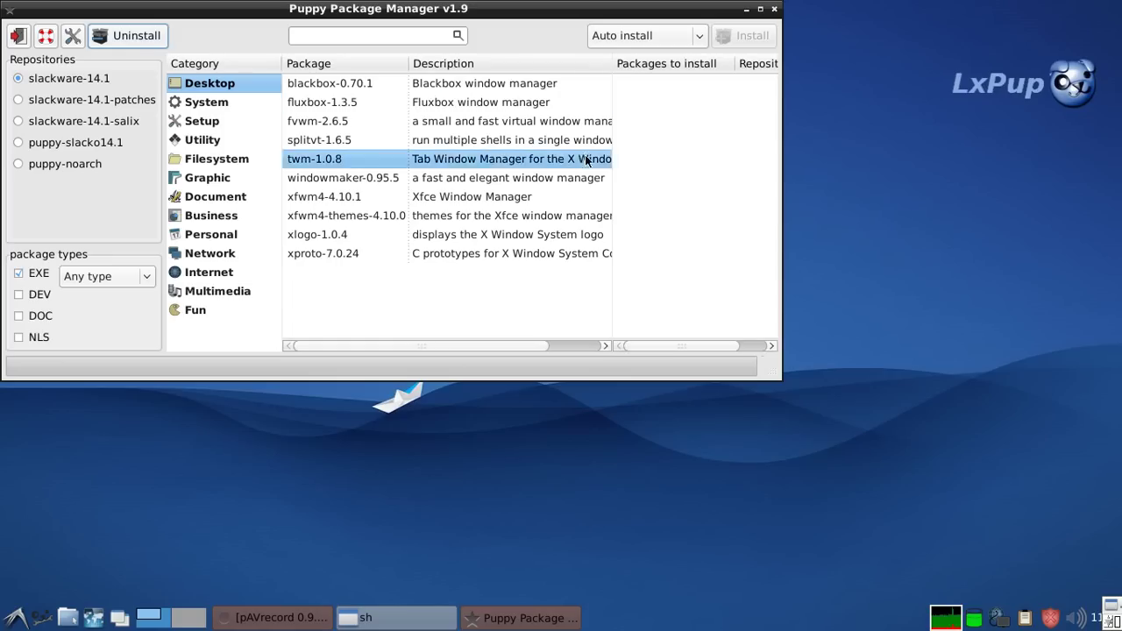
{"action": "left_click", "coordinate": [775, 9]}
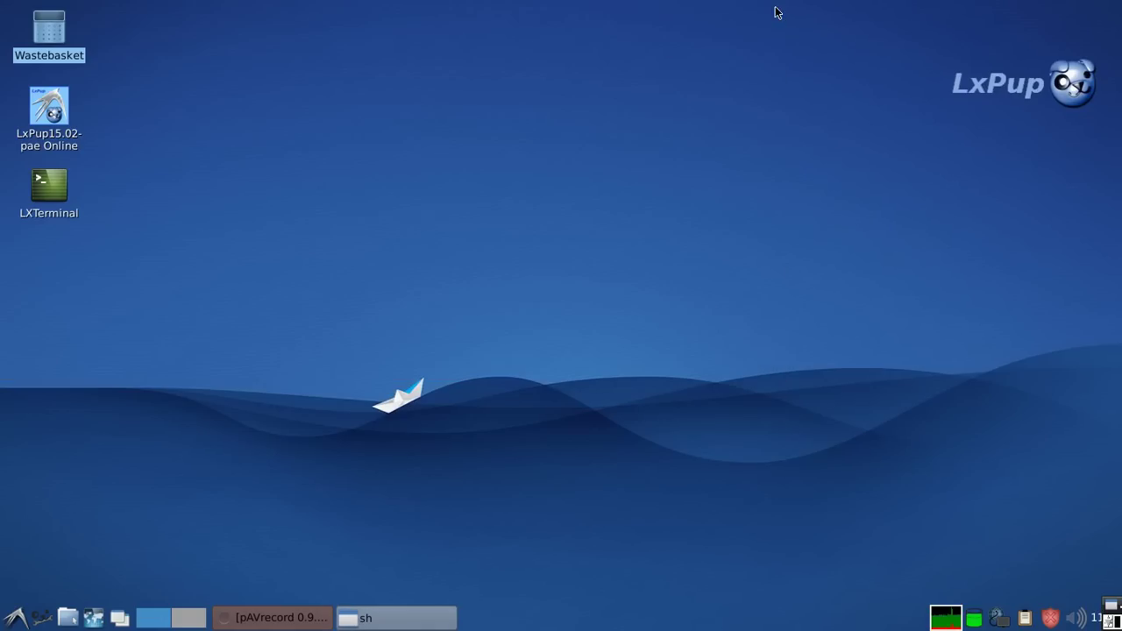
{"action": "left_click", "coordinate": [14, 621]}
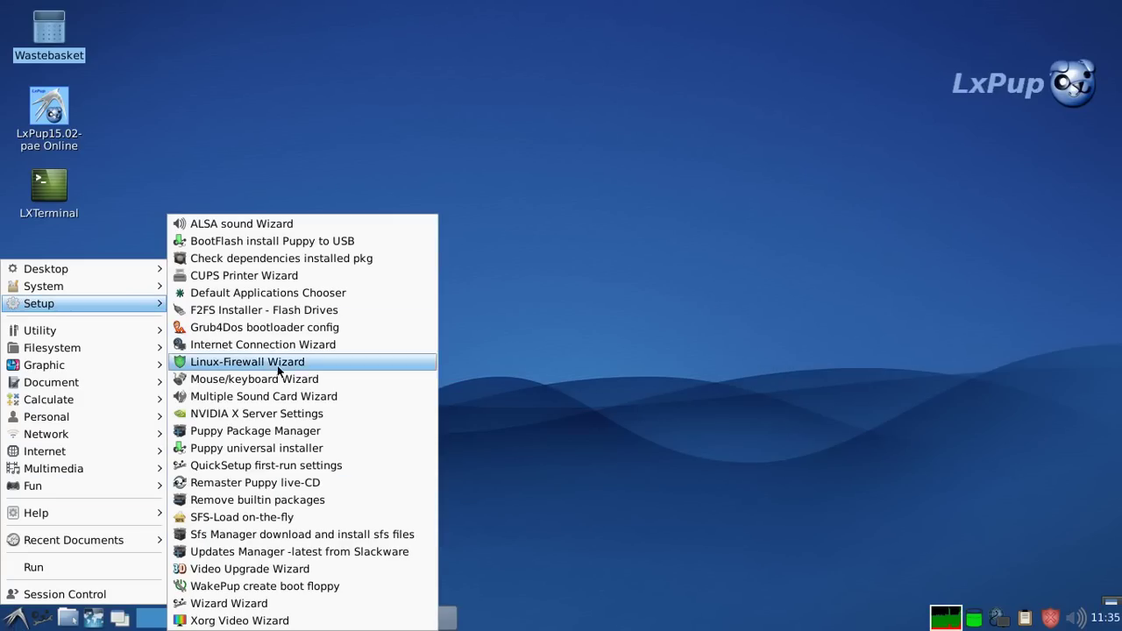
{"action": "left_click", "coordinate": [252, 518]}
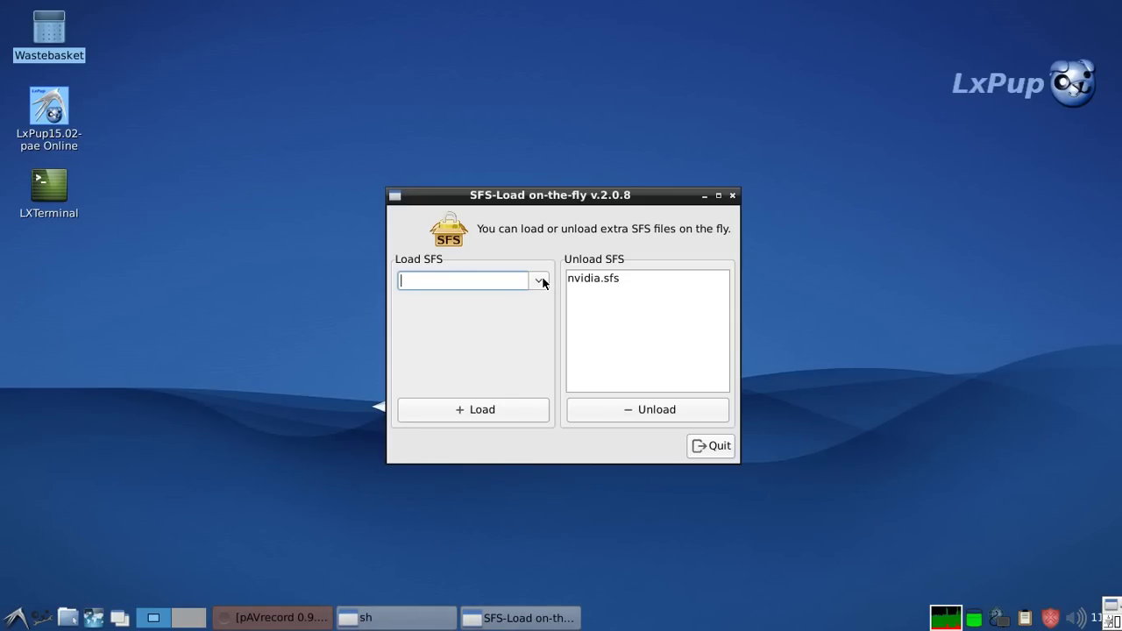
{"action": "left_click", "coordinate": [541, 281]}
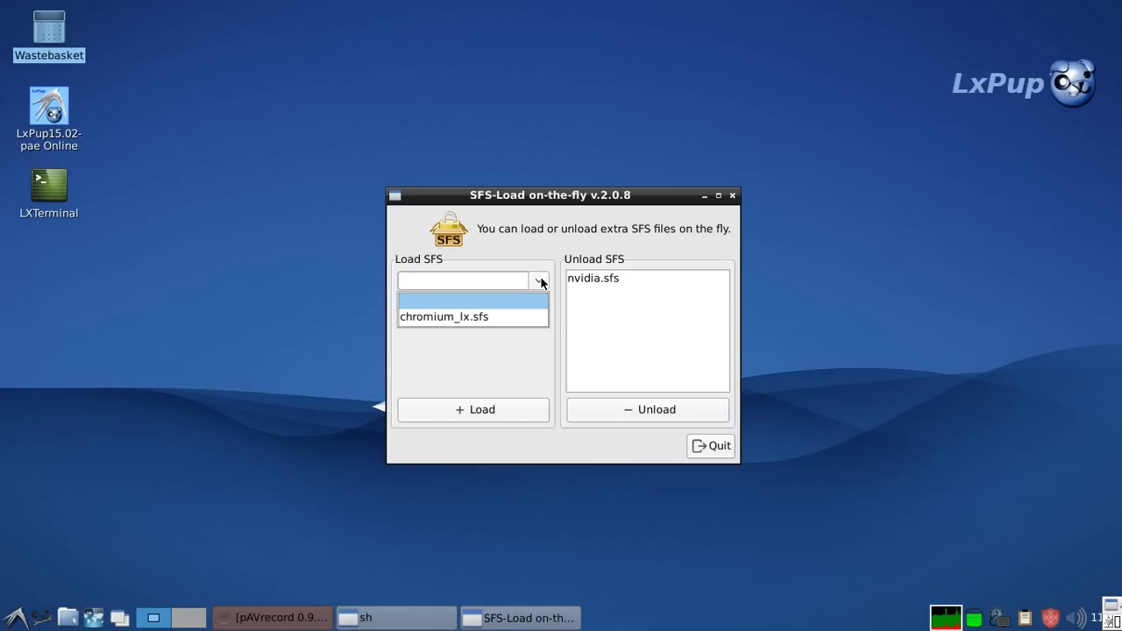
{"action": "left_click", "coordinate": [541, 281]}
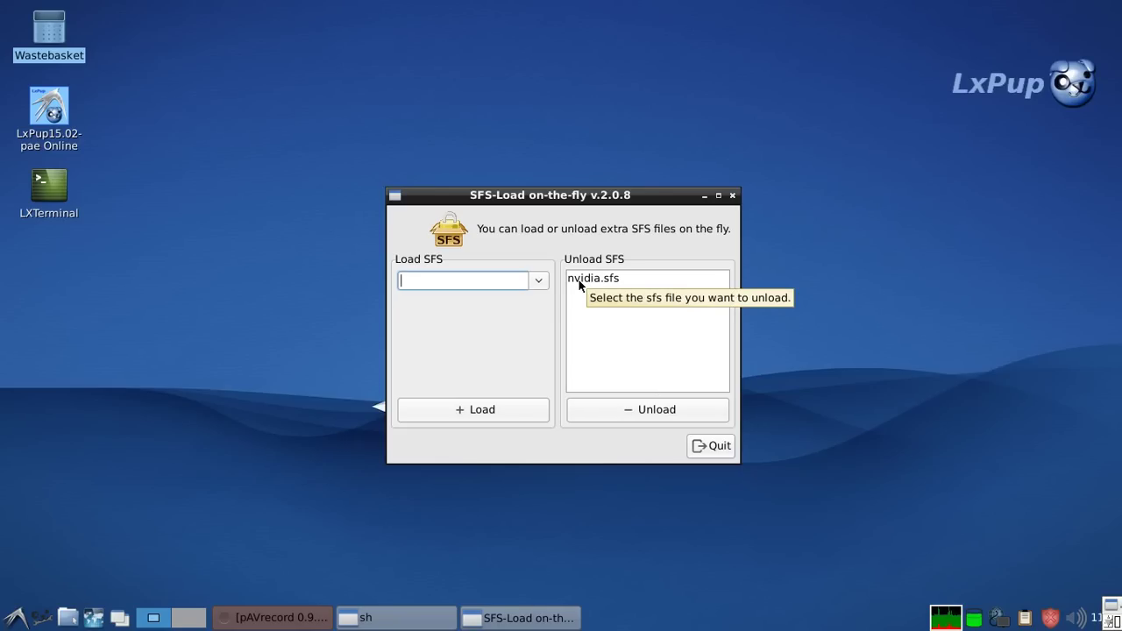
{"action": "left_click", "coordinate": [541, 282]}
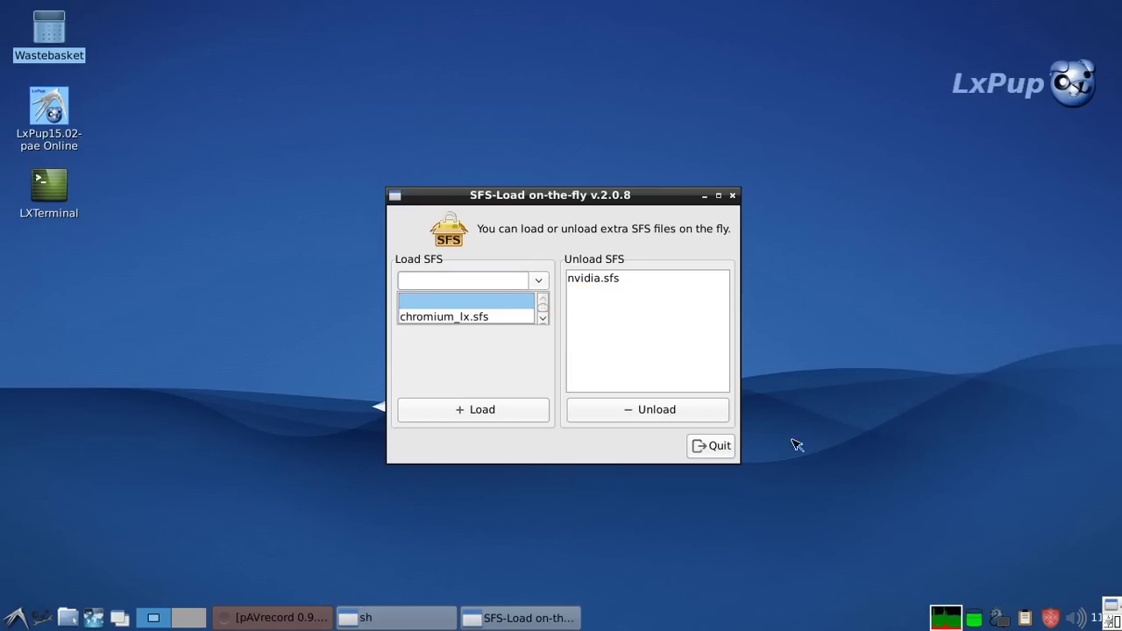
{"action": "left_click", "coordinate": [710, 447]}
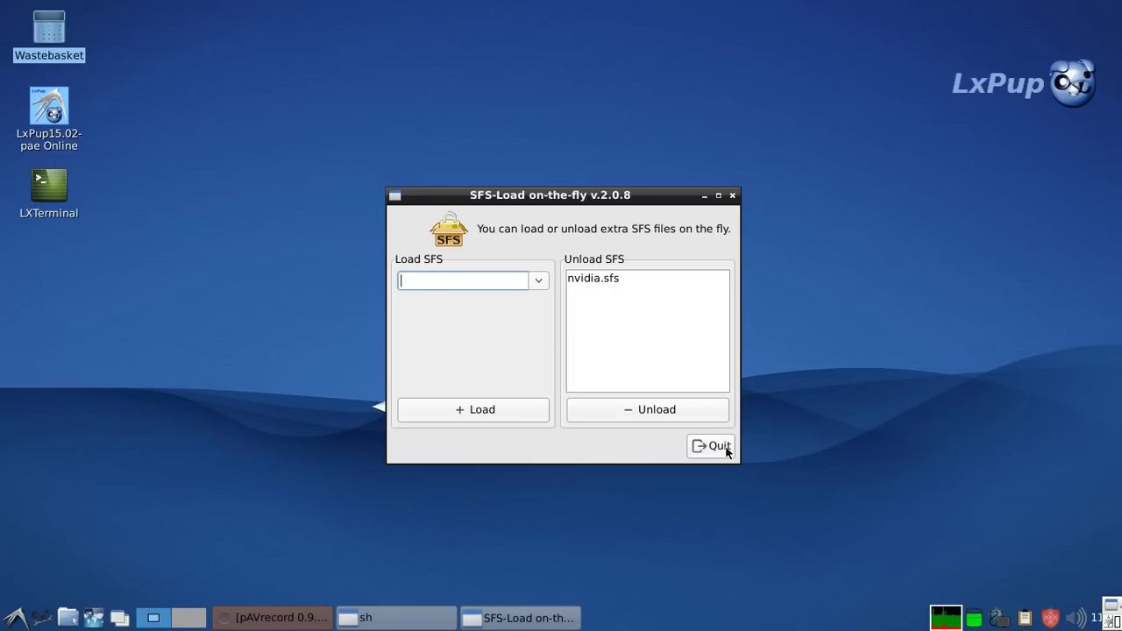
{"action": "left_click", "coordinate": [719, 446]}
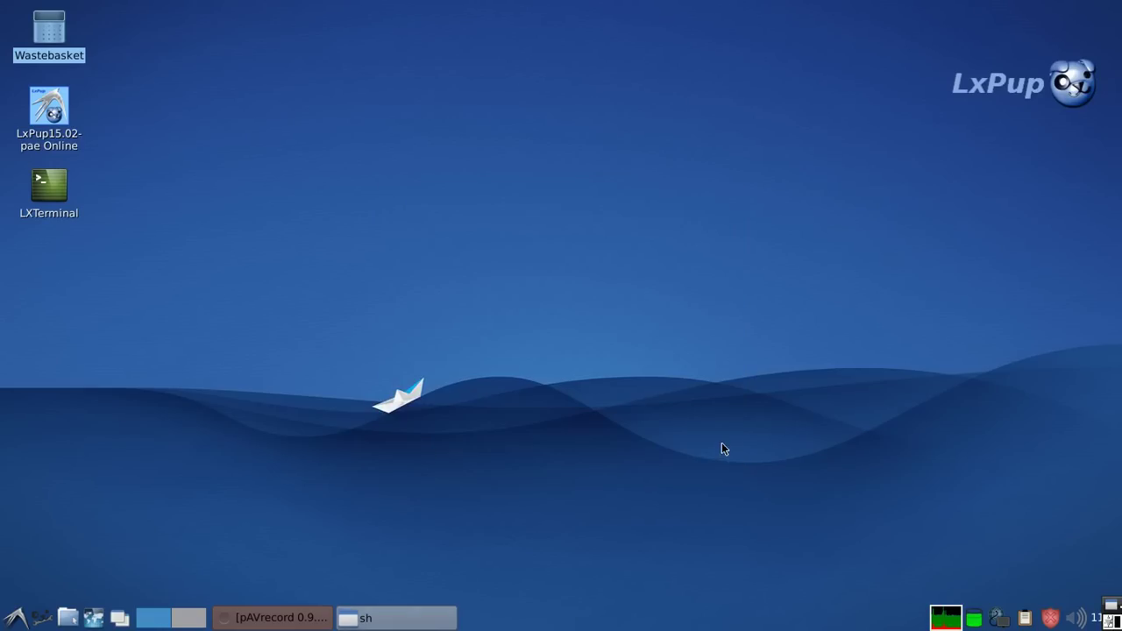
- Launch PCManFM from the Filesystem menu onto /root, then close its window
{"action": "left_click", "coordinate": [16, 616]}
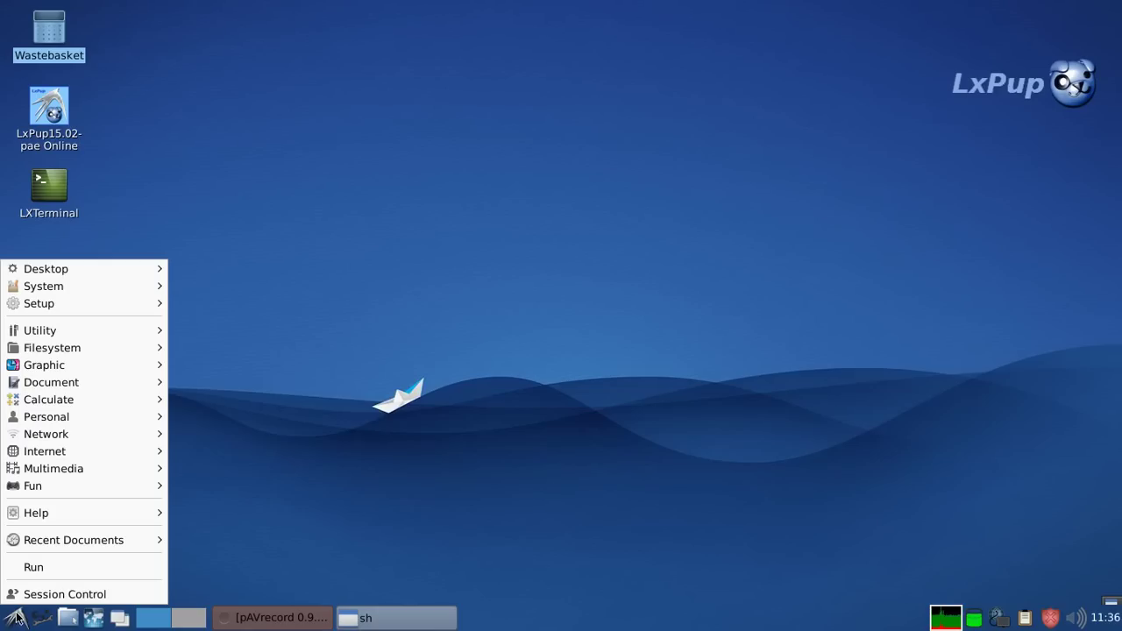
{"action": "mouse_move", "coordinate": [33, 334]}
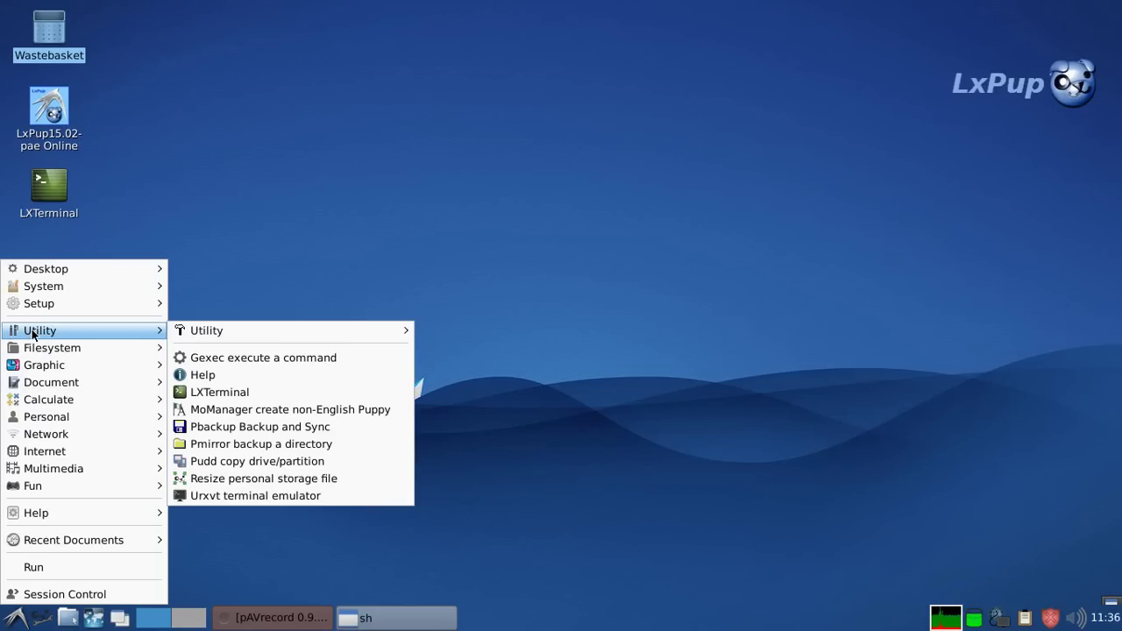
{"action": "mouse_move", "coordinate": [227, 331]}
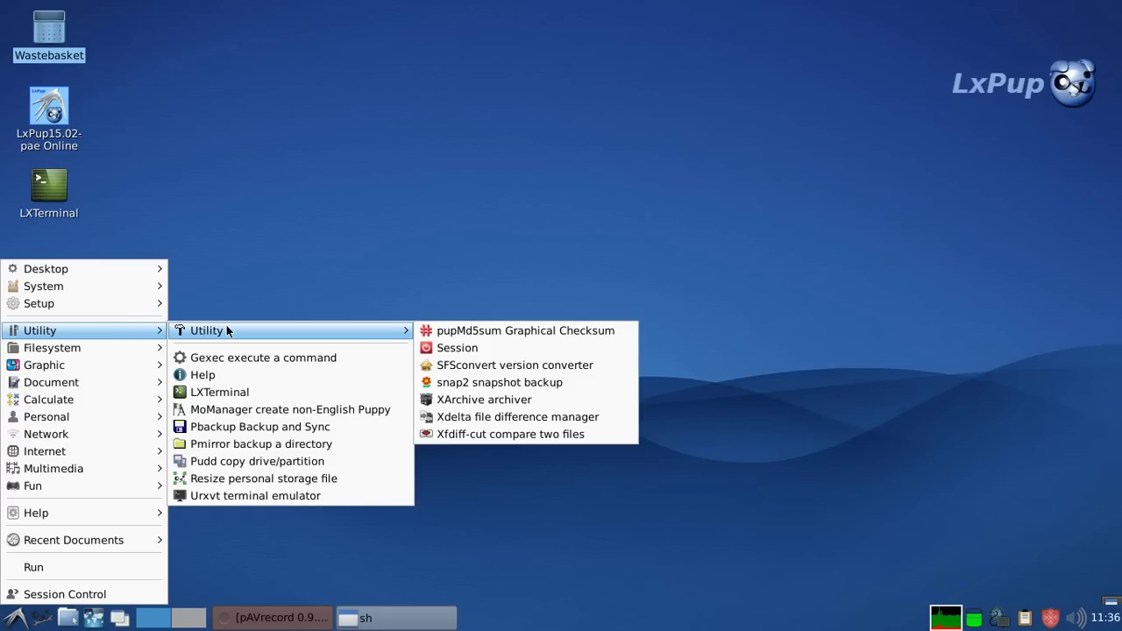
{"action": "left_click", "coordinate": [52, 351]}
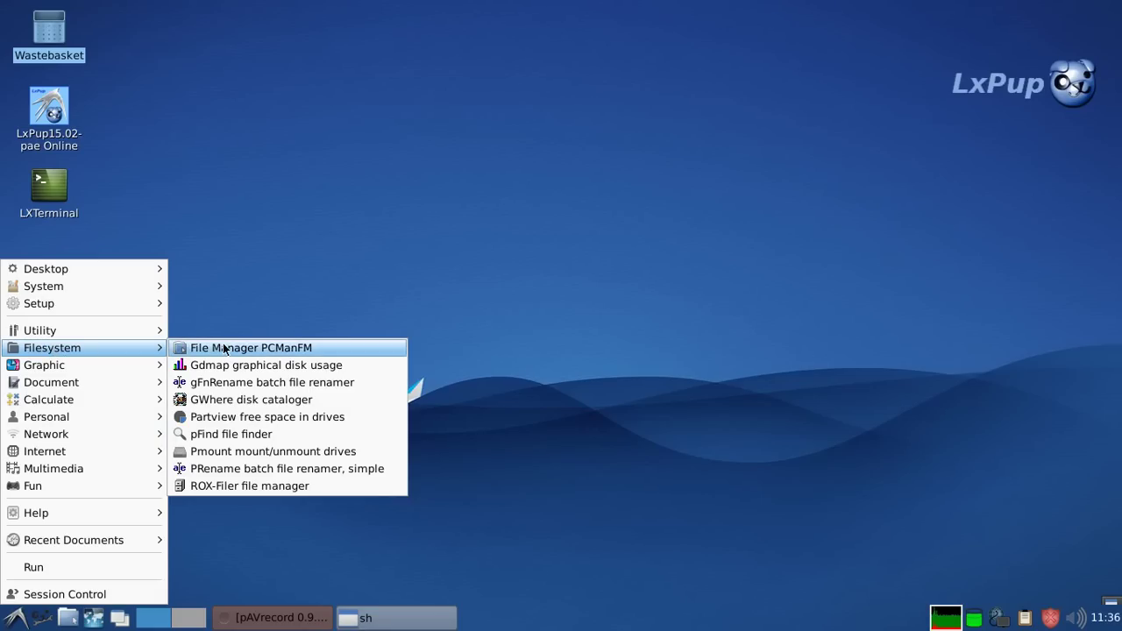
{"action": "left_click", "coordinate": [224, 351]}
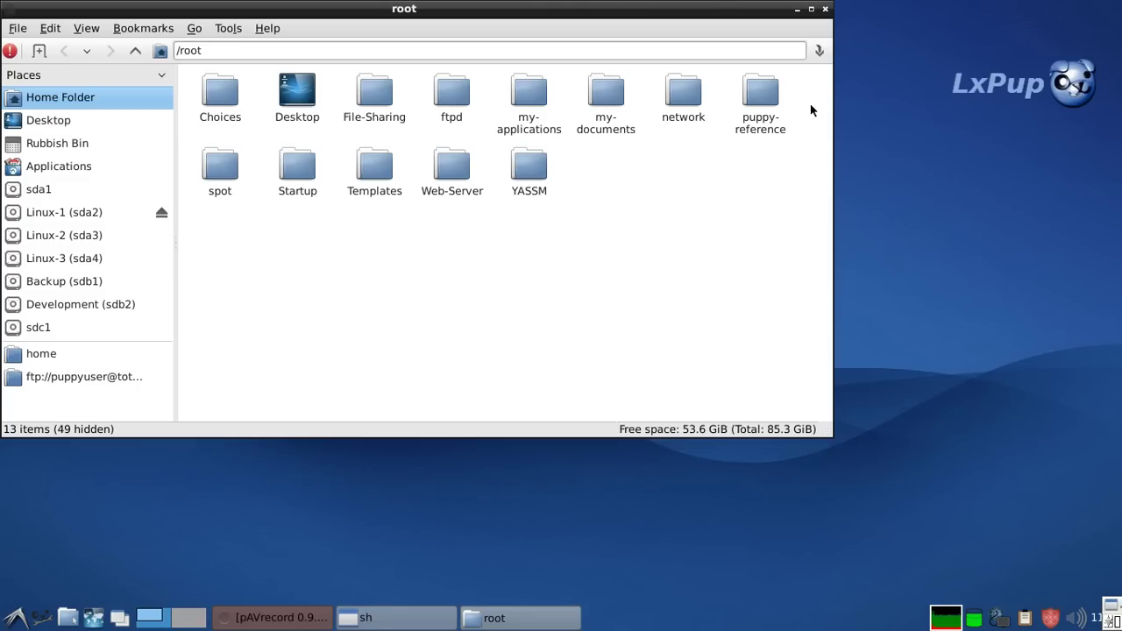
{"action": "left_click", "coordinate": [825, 9]}
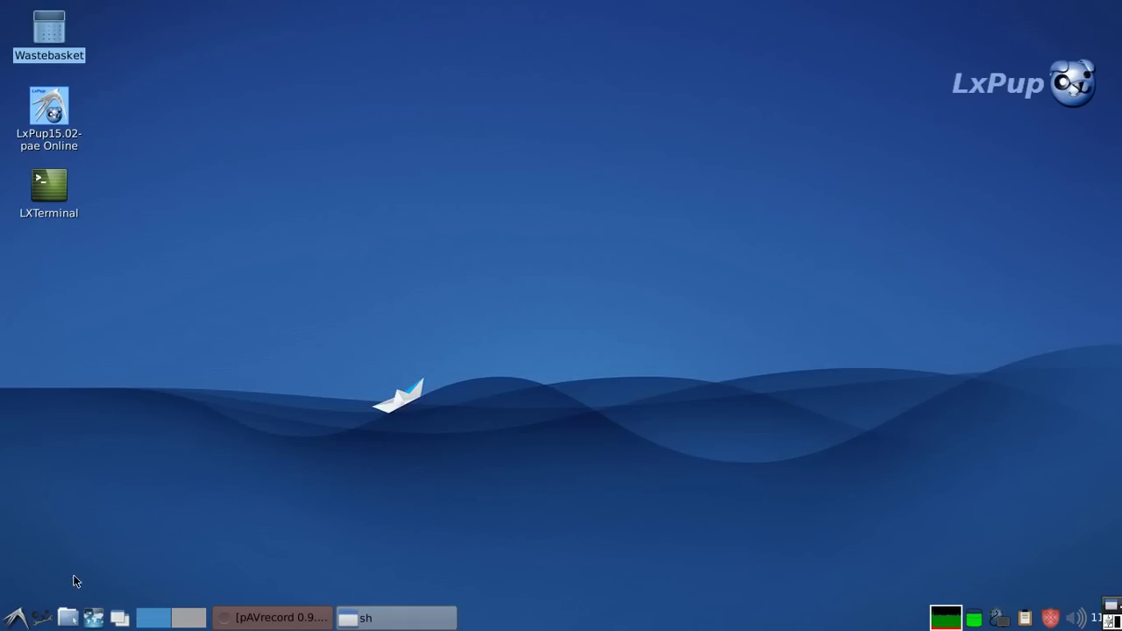
- Open ROX-Filer on the root home folder from the Filesystem menu, then close it
{"action": "left_click", "coordinate": [15, 619]}
{"action": "mouse_move", "coordinate": [50, 350]}
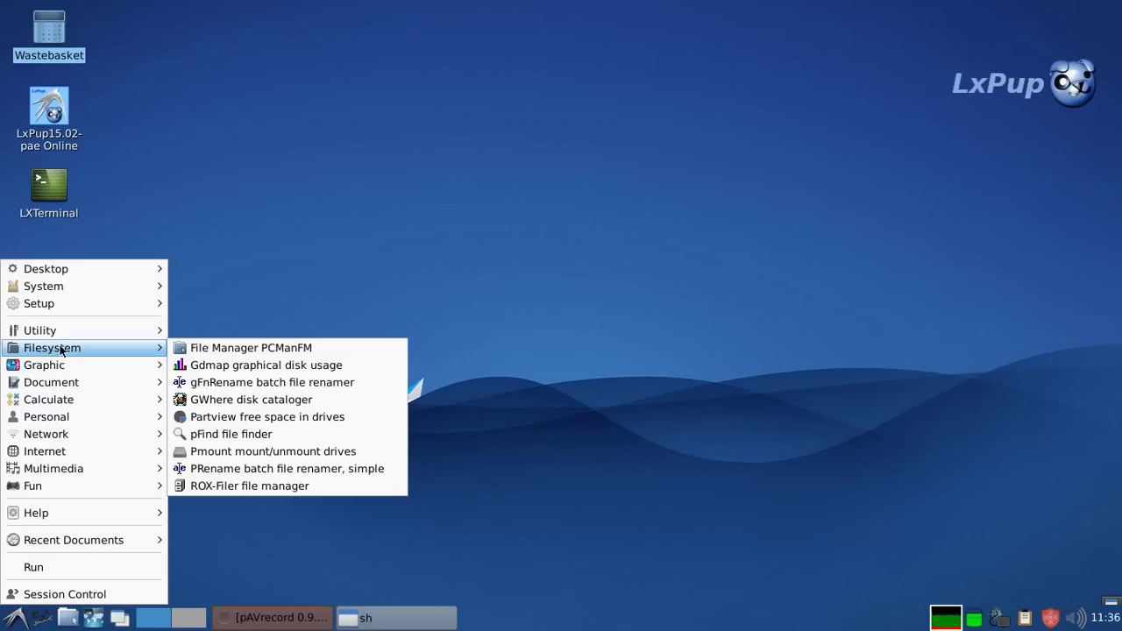
{"action": "left_click", "coordinate": [238, 486]}
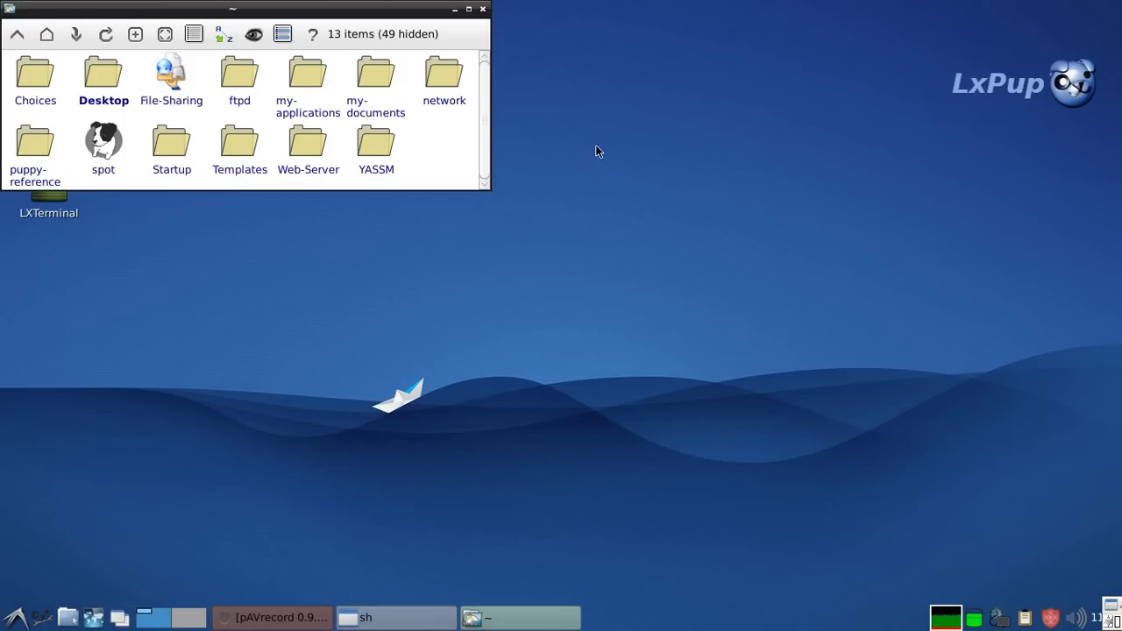
{"action": "left_click", "coordinate": [482, 9]}
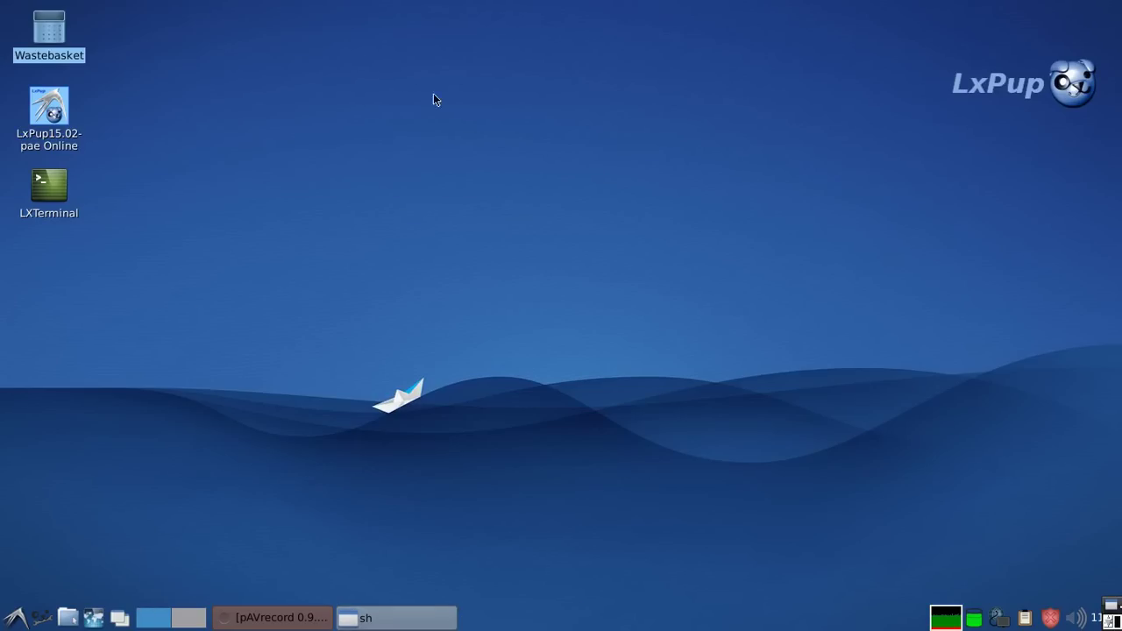
- Launch the pFind 6.1 file finder from the Filesystem menu, then close it
{"action": "left_click", "coordinate": [16, 618]}
{"action": "mouse_move", "coordinate": [36, 351]}
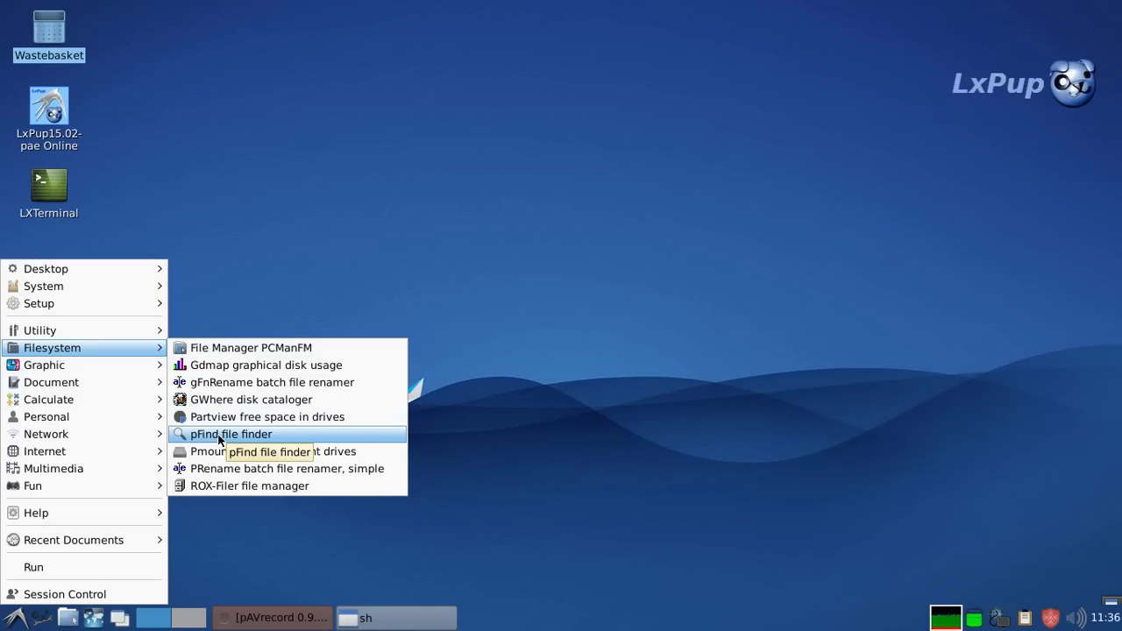
{"action": "left_click", "coordinate": [218, 436]}
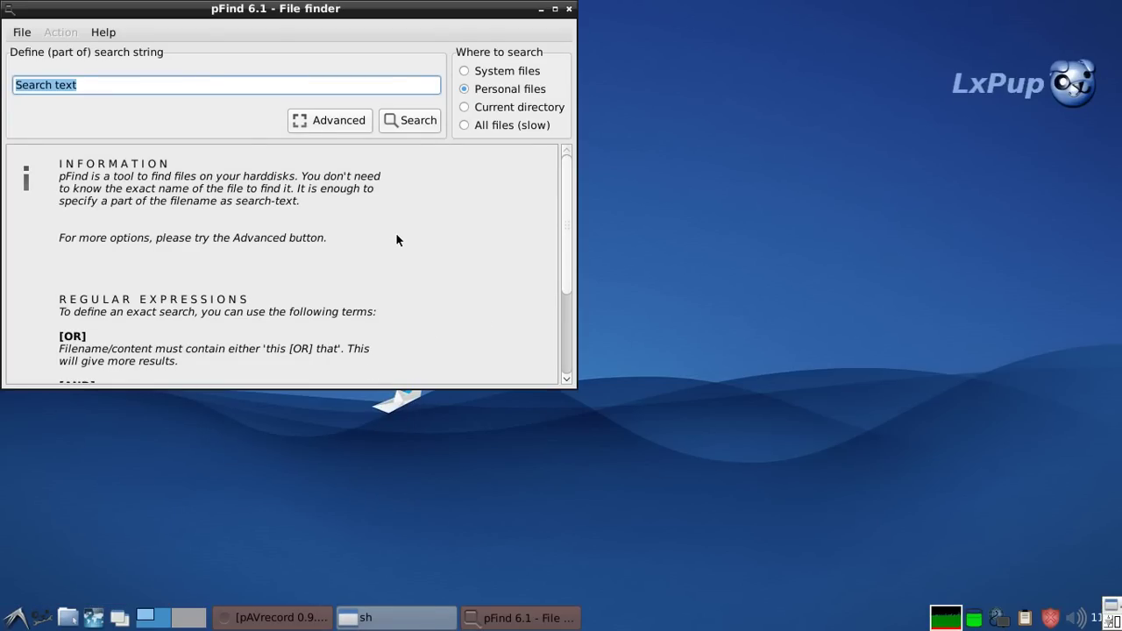
{"action": "left_click", "coordinate": [569, 8]}
{"action": "left_click", "coordinate": [14, 618]}
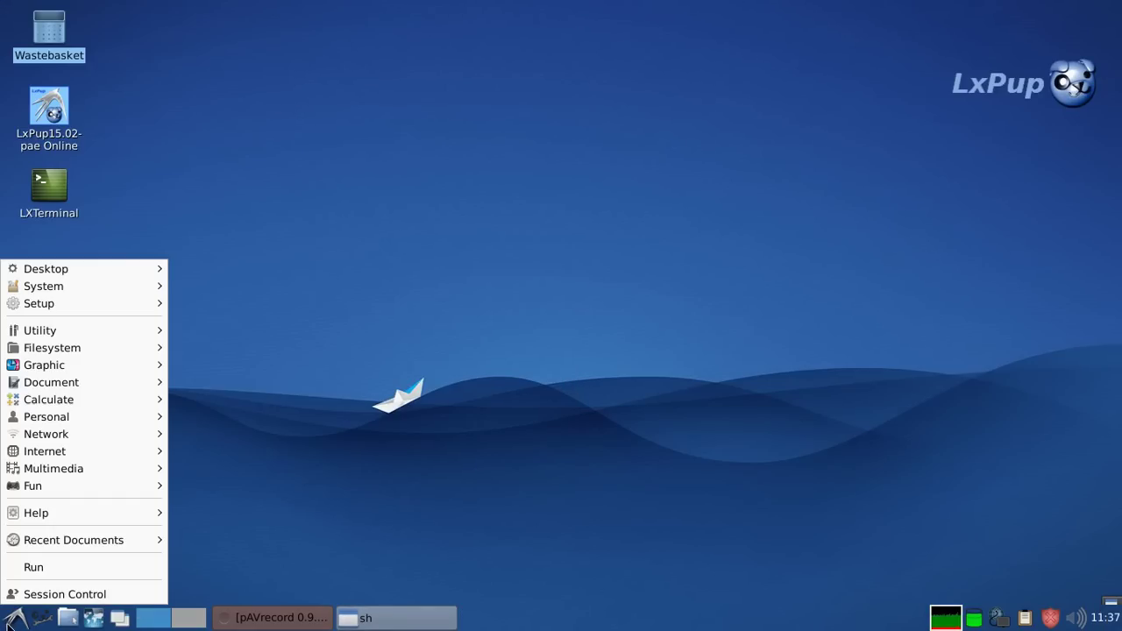
- Launch mtPaint on a 640×480 canvas, maximise it, move and close the Settings Toolbar, then quit
{"action": "mouse_move", "coordinate": [41, 366]}
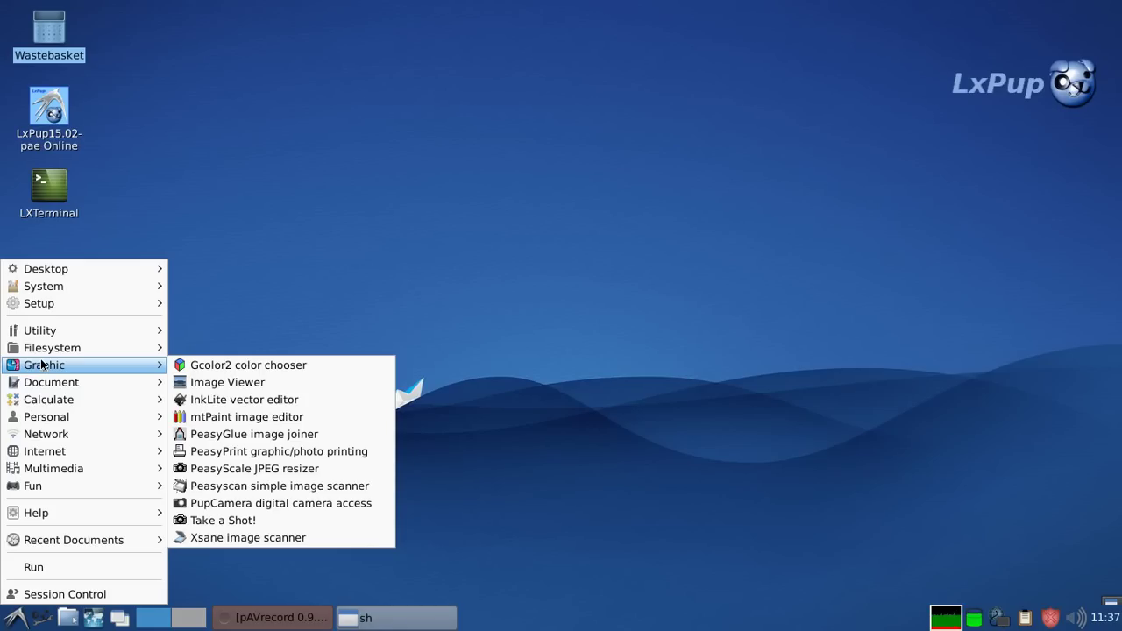
{"action": "left_click", "coordinate": [215, 420]}
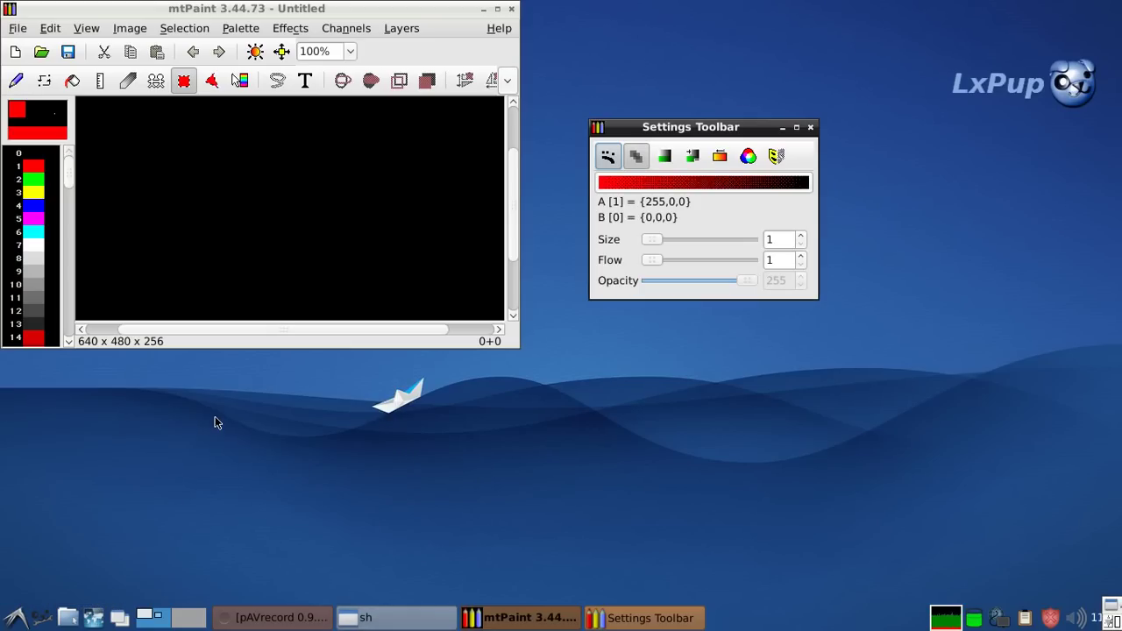
{"action": "left_click", "coordinate": [497, 8]}
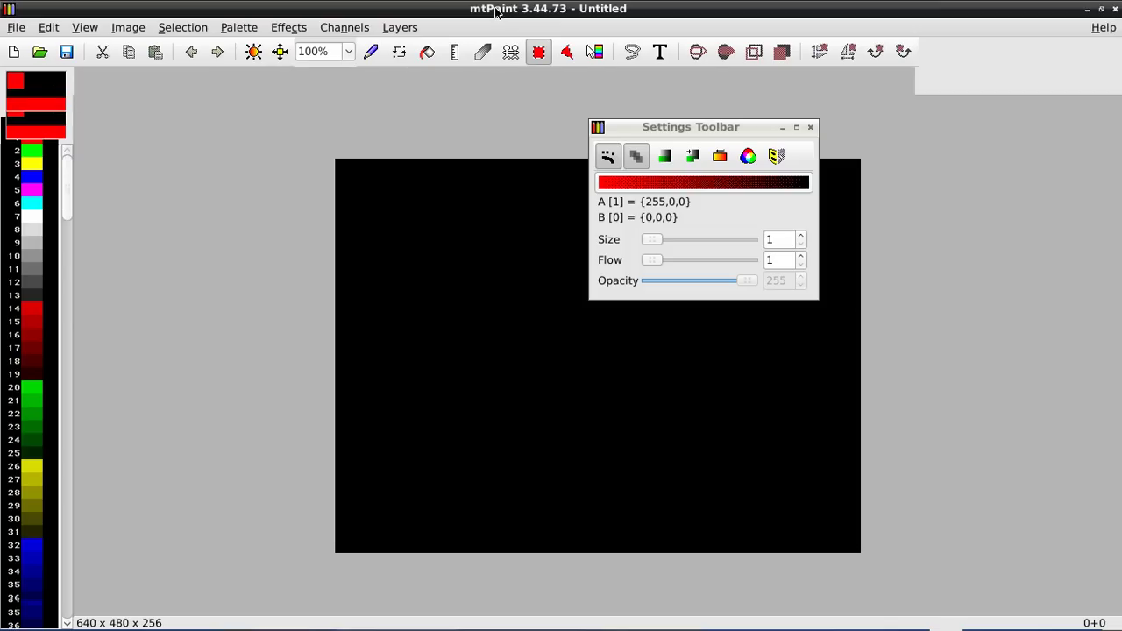
{"action": "left_click_drag", "start_coordinate": [754, 126], "coordinate": [996, 255]}
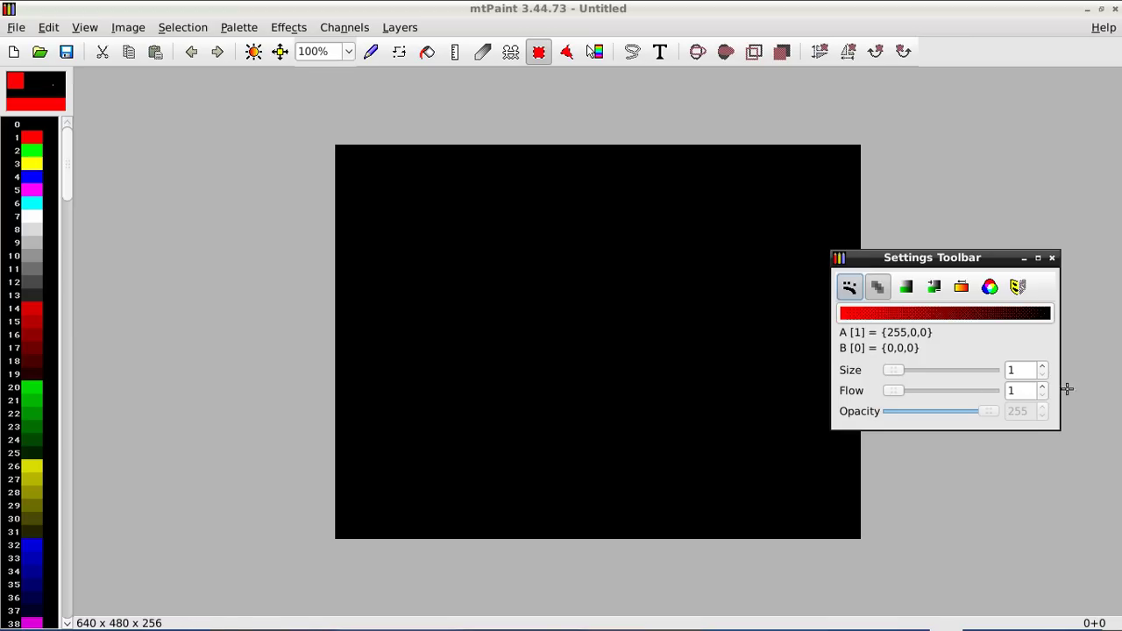
{"action": "left_click", "coordinate": [1053, 258]}
{"action": "left_click", "coordinate": [1115, 8]}
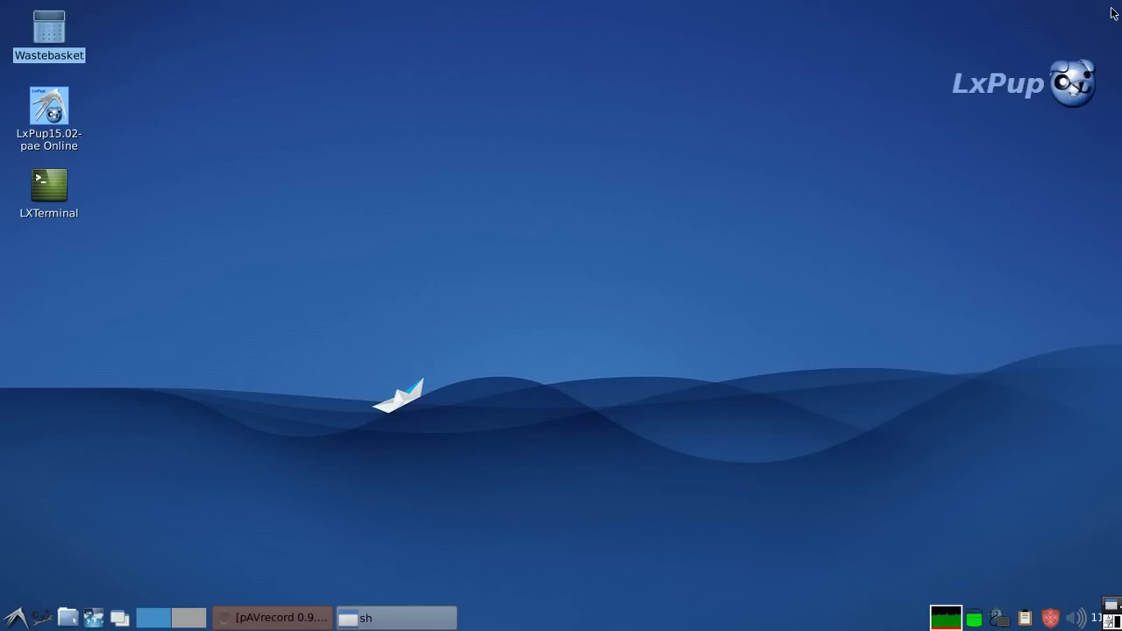
{"action": "left_click", "coordinate": [15, 618]}
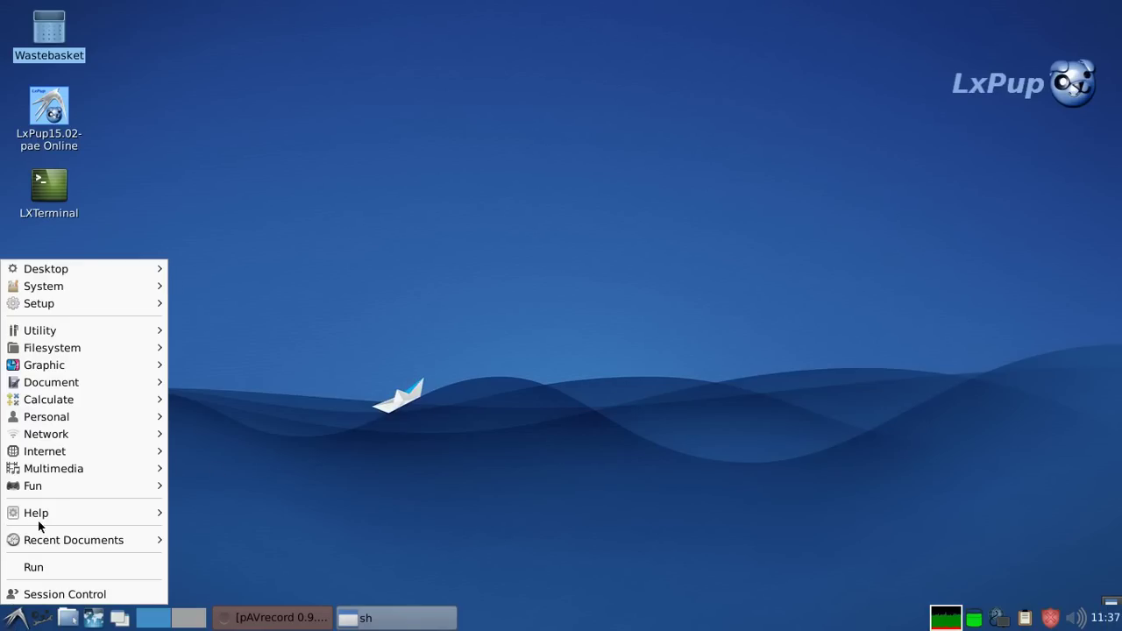
{"action": "mouse_move", "coordinate": [40, 386]}
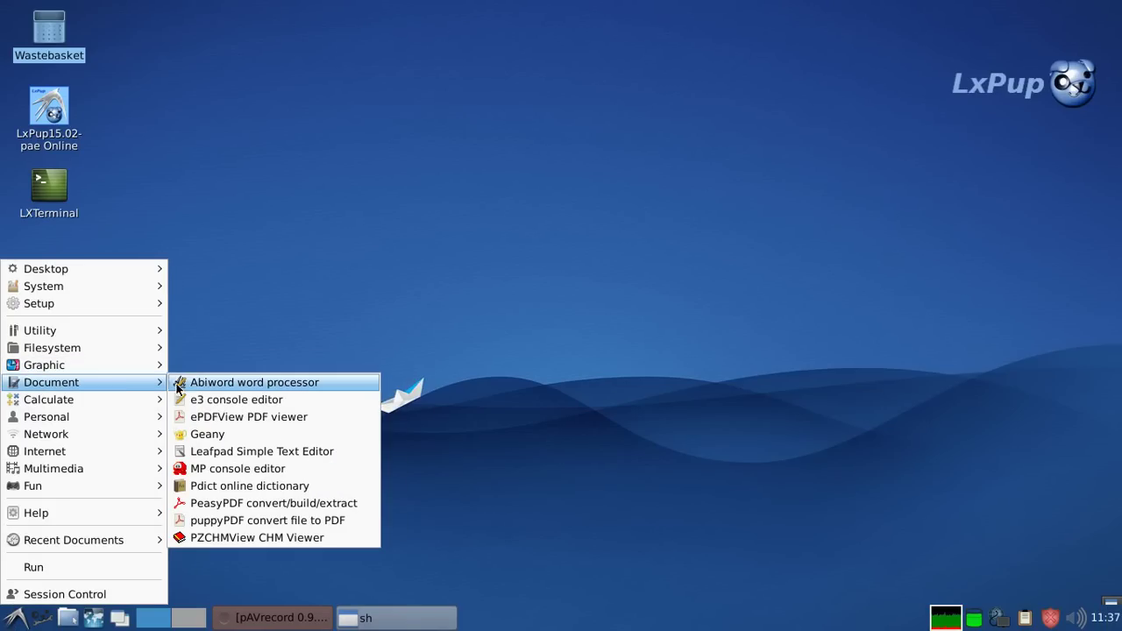
{"action": "left_click", "coordinate": [212, 384]}
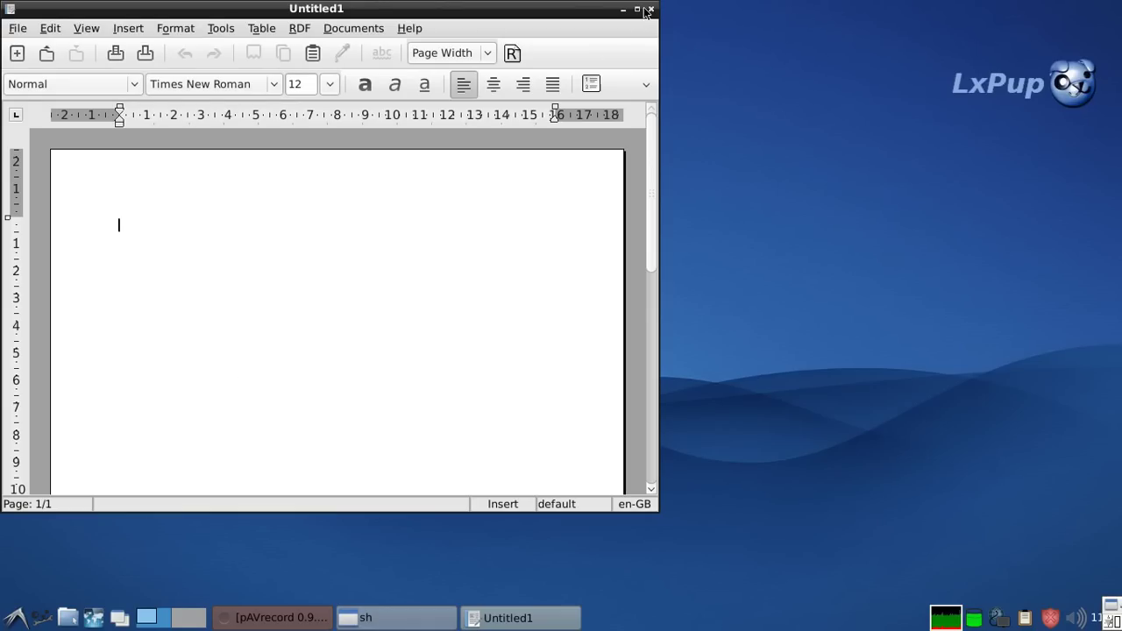
{"action": "left_click", "coordinate": [638, 8]}
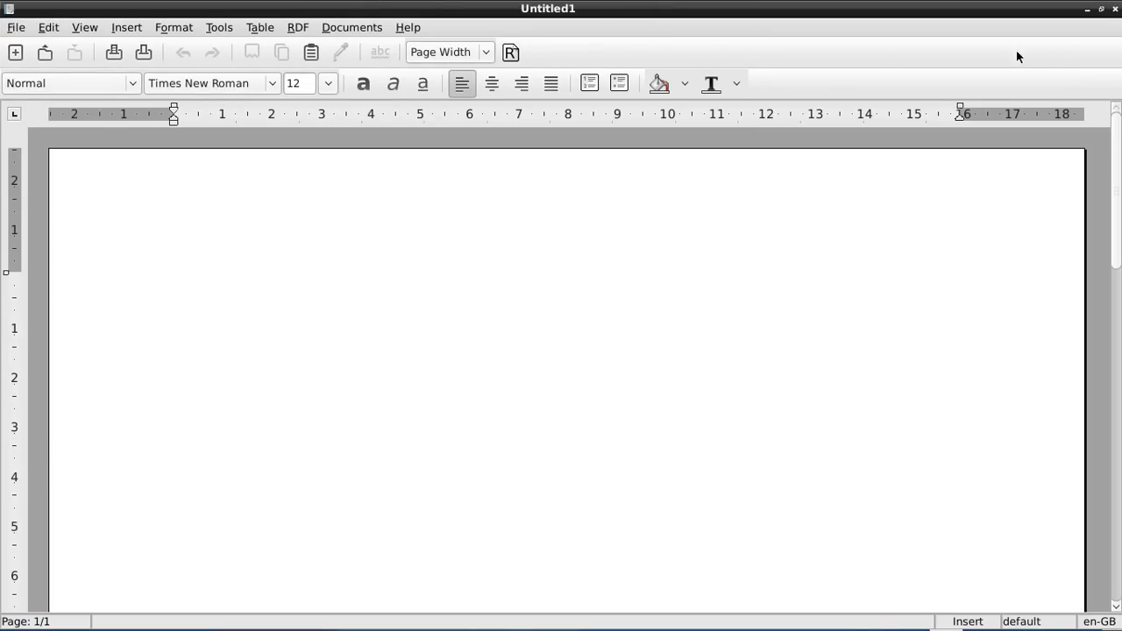
- Close Untitled1, then launch Gnumeric on Book1, maximise it and close it
{"action": "left_click", "coordinate": [1116, 9]}
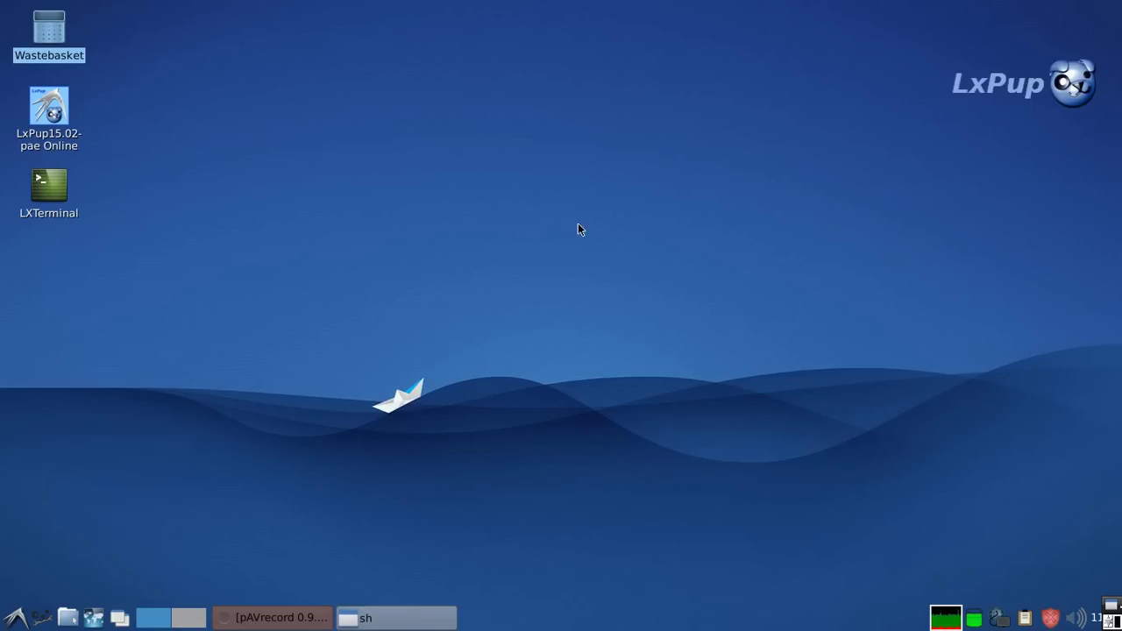
{"action": "left_click", "coordinate": [11, 620]}
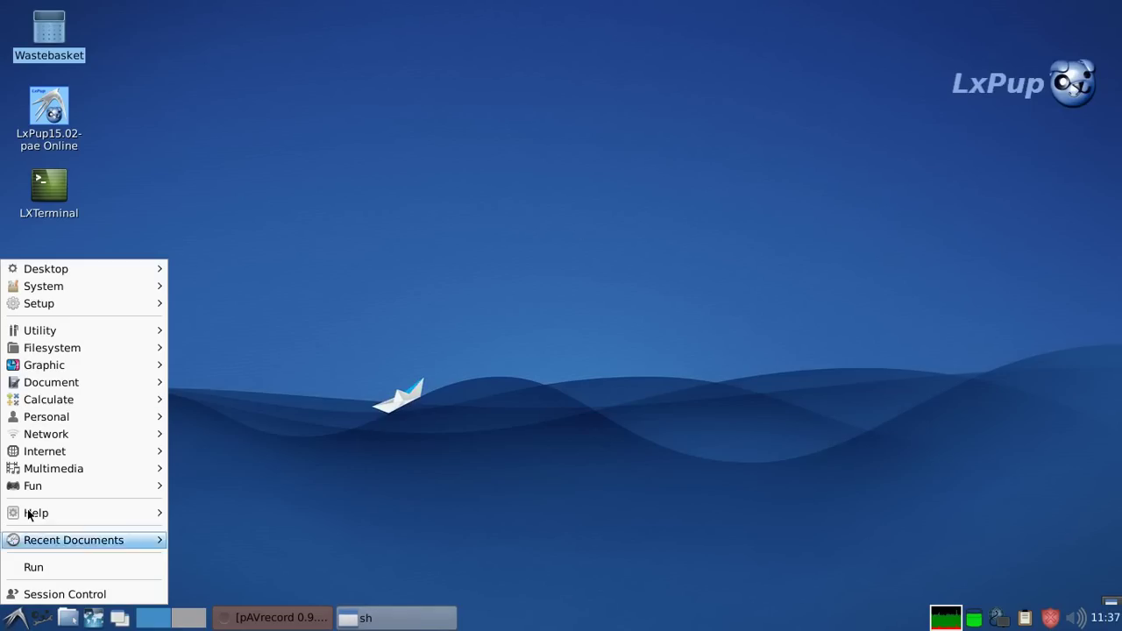
{"action": "mouse_move", "coordinate": [48, 402]}
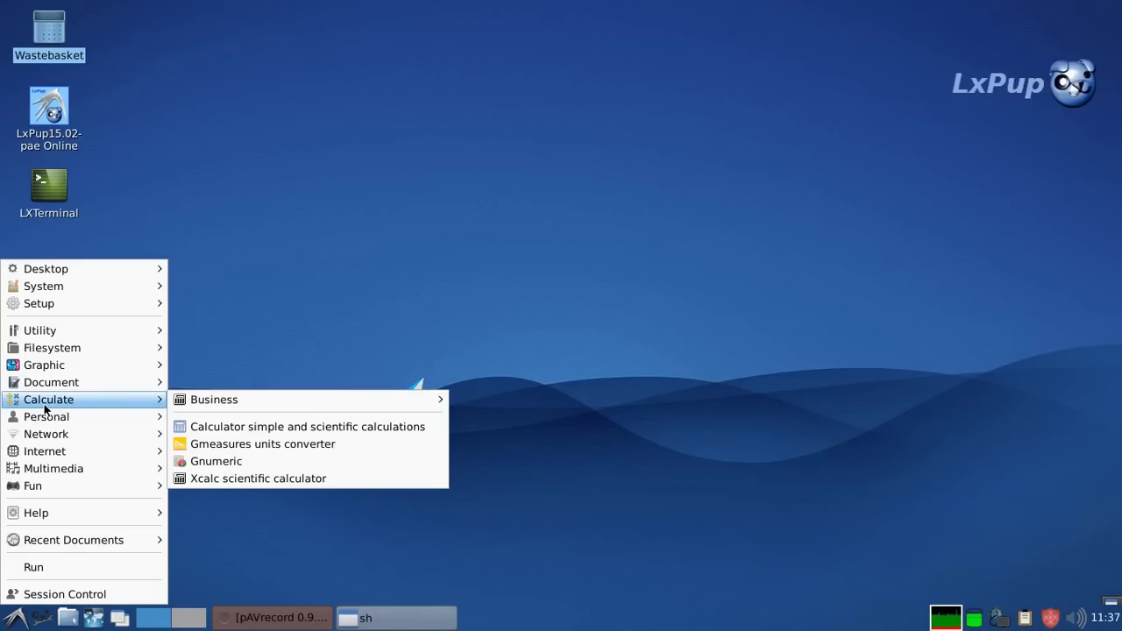
{"action": "left_click", "coordinate": [210, 461]}
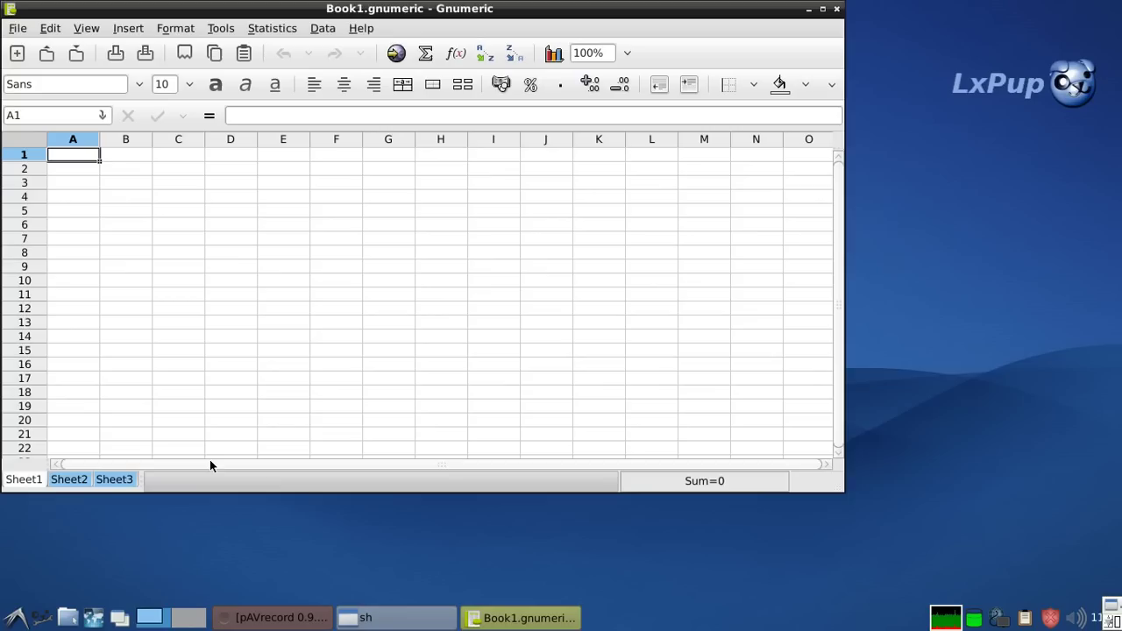
{"action": "left_click", "coordinate": [823, 9]}
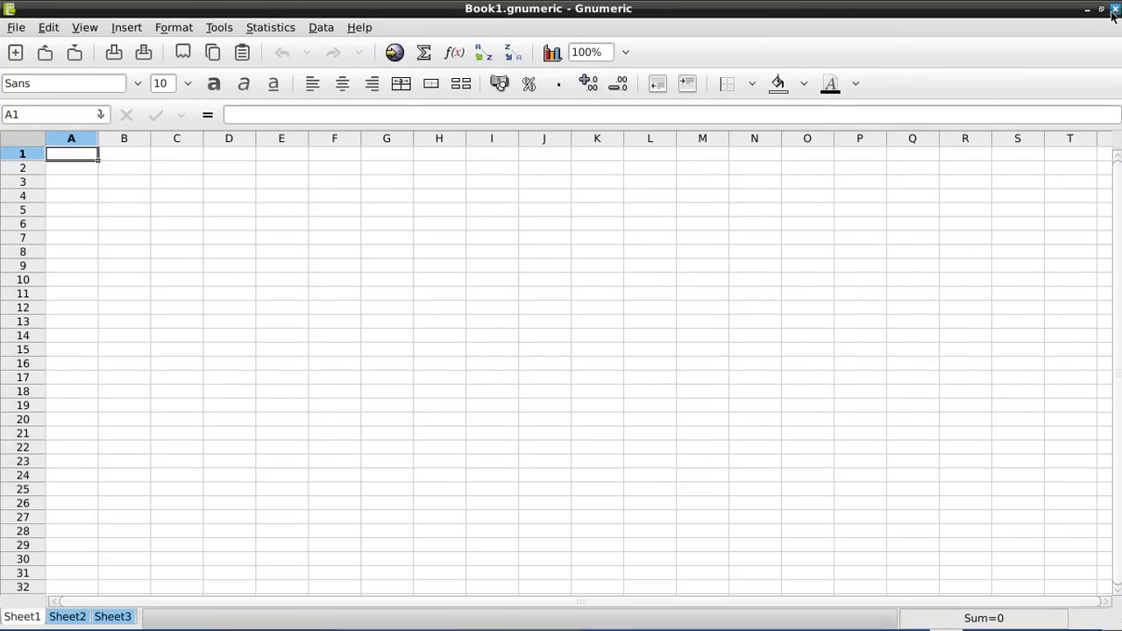
{"action": "left_click", "coordinate": [1116, 9]}
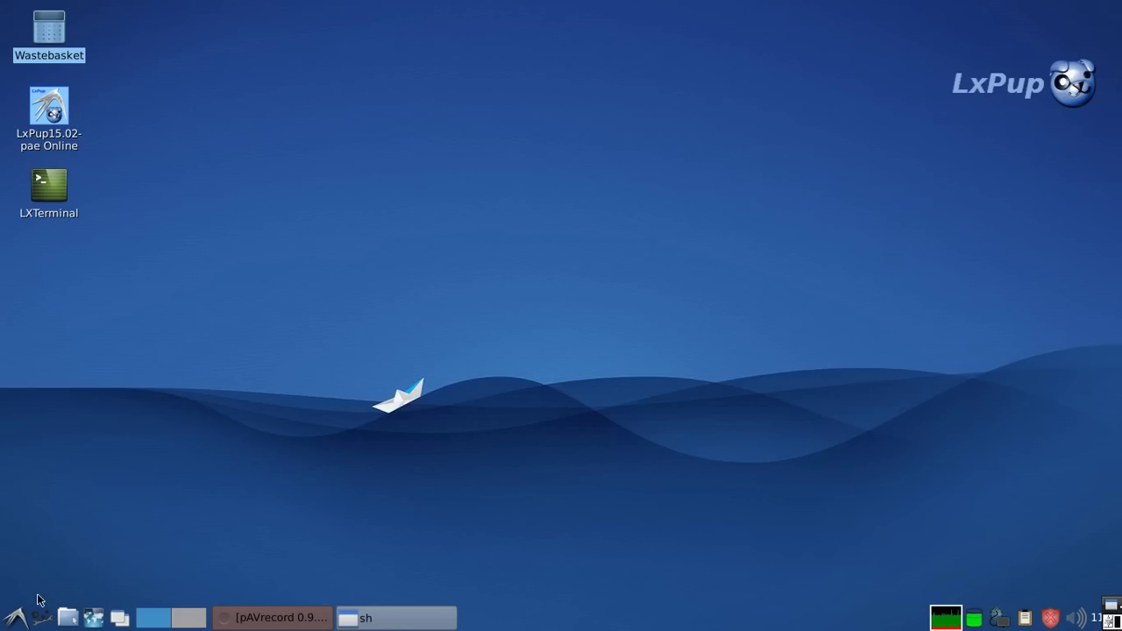
- Show the main menu's Network submenu with the YASSM Samba tools
{"action": "left_click", "coordinate": [14, 621]}
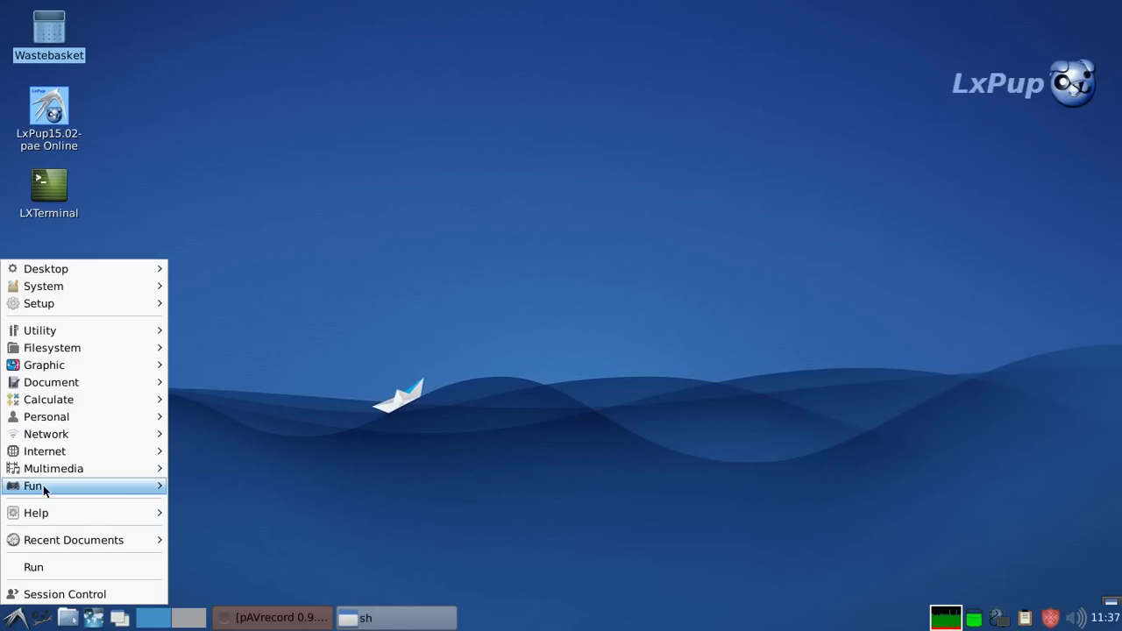
{"action": "mouse_move", "coordinate": [46, 422]}
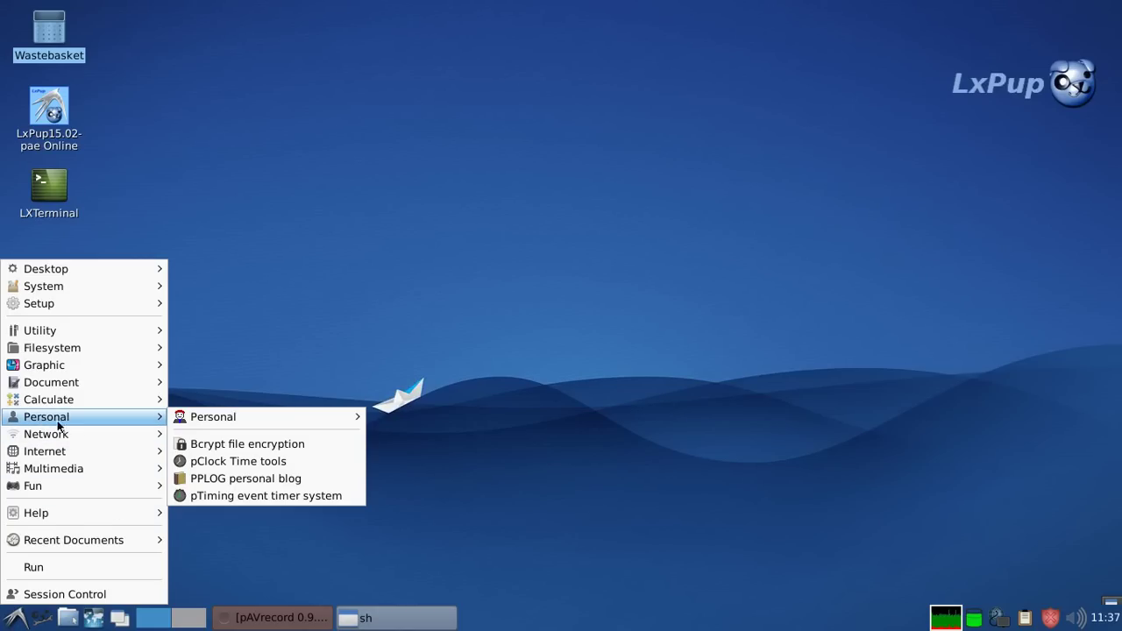
{"action": "mouse_move", "coordinate": [194, 418]}
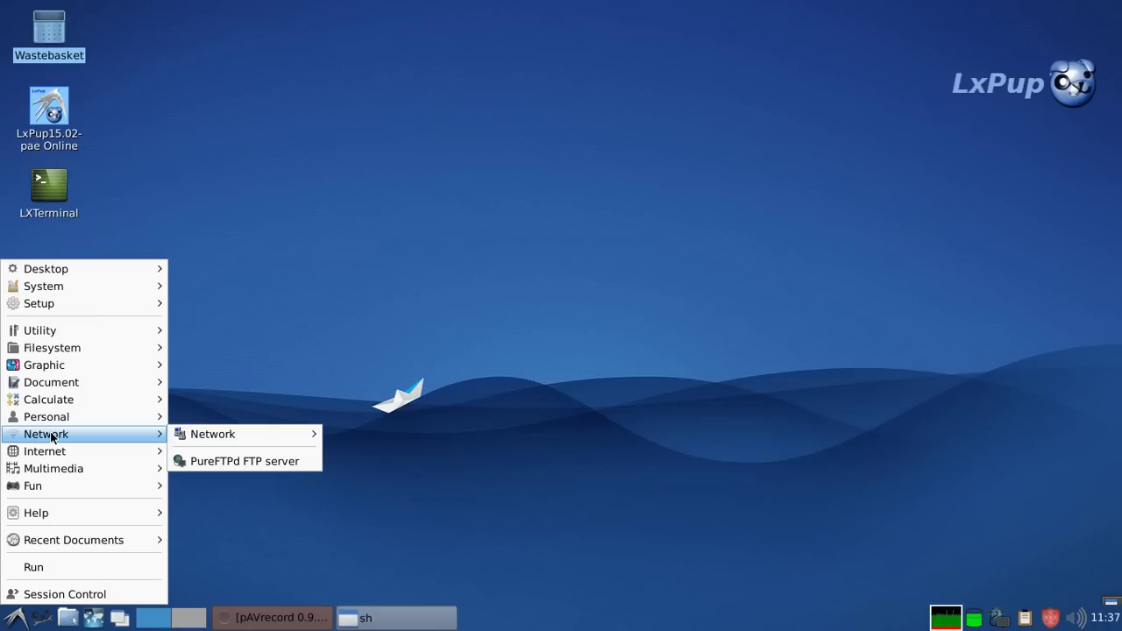
{"action": "mouse_move", "coordinate": [222, 436]}
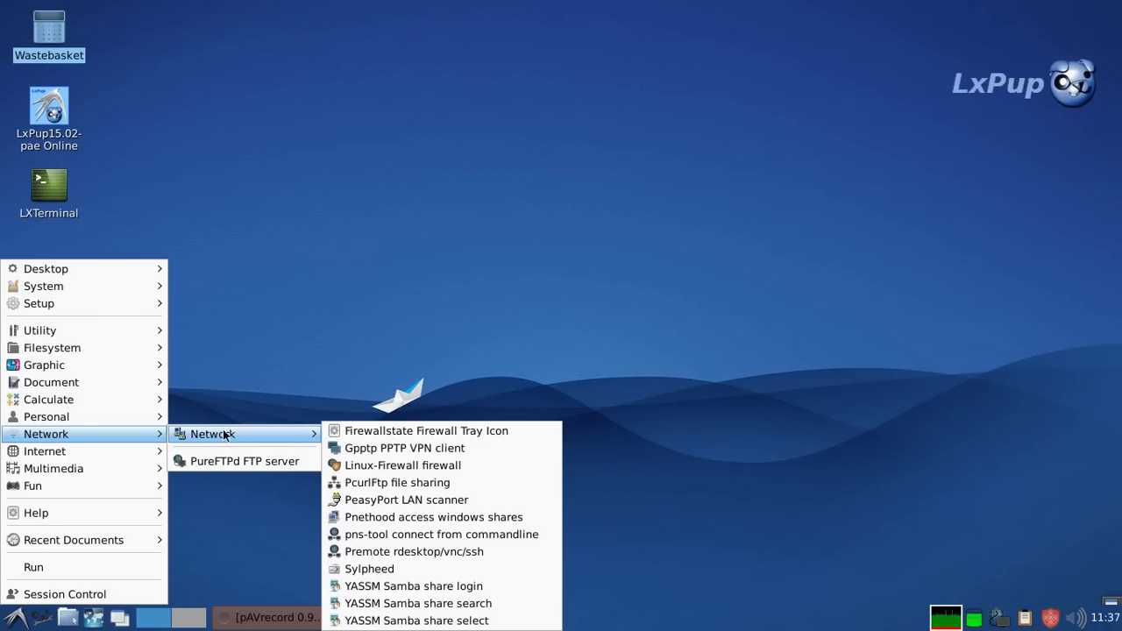
- Find and mount the Disk_a1 Samba share, then unmount all shares and quit YASSM
{"action": "left_click", "coordinate": [390, 605]}
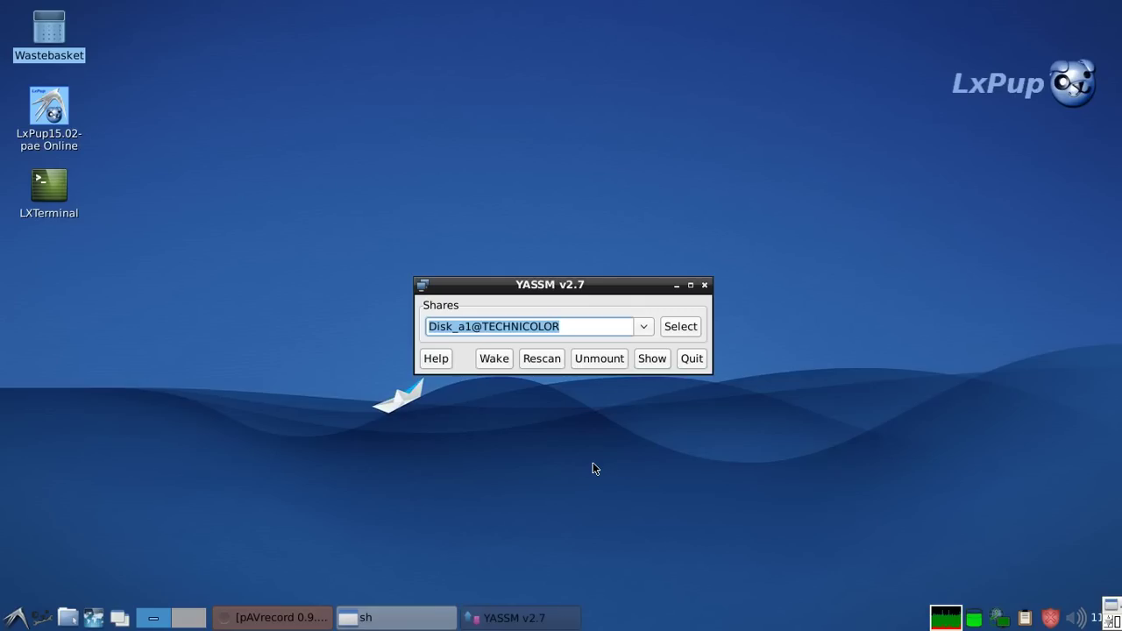
{"action": "left_click", "coordinate": [688, 328]}
{"action": "left_click", "coordinate": [647, 396]}
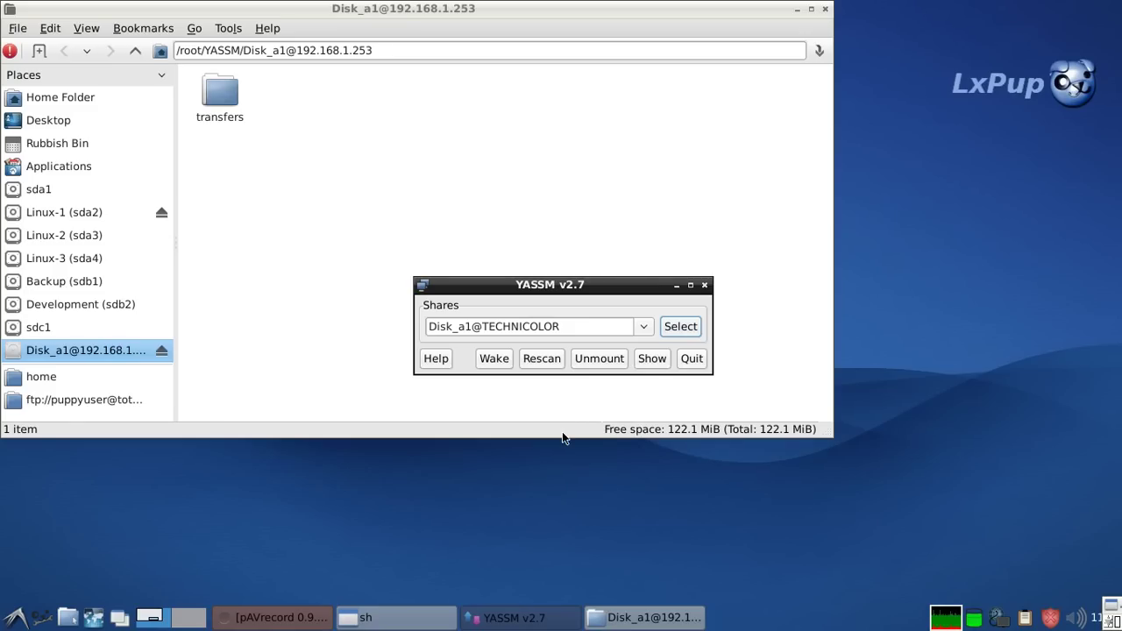
{"action": "left_click", "coordinate": [600, 359]}
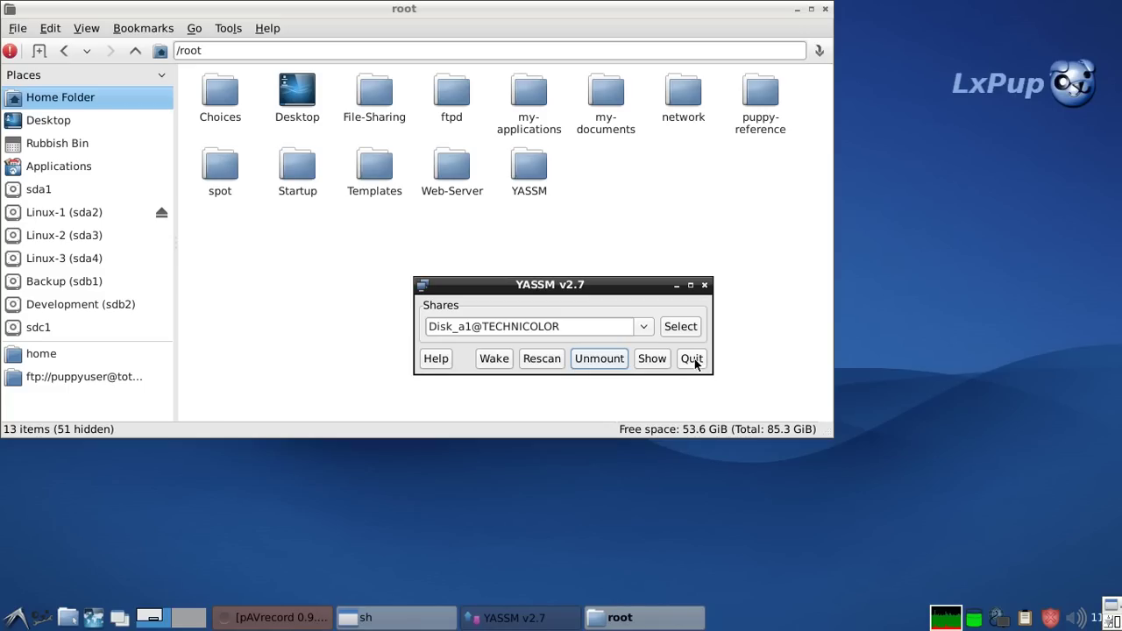
{"action": "left_click", "coordinate": [692, 360]}
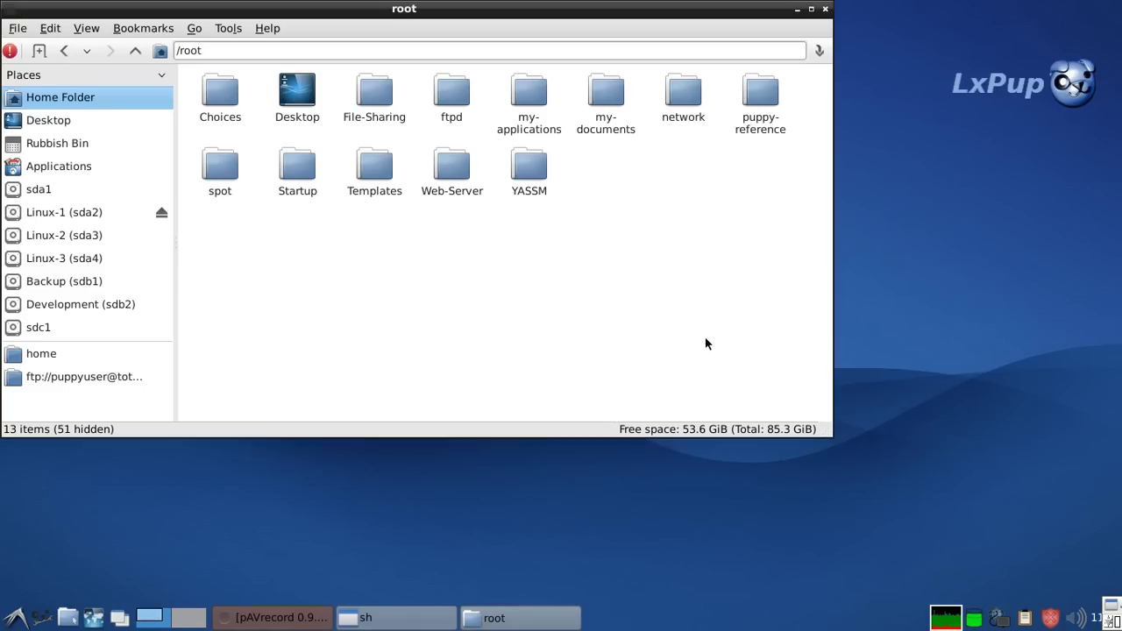
{"action": "left_click", "coordinate": [826, 10]}
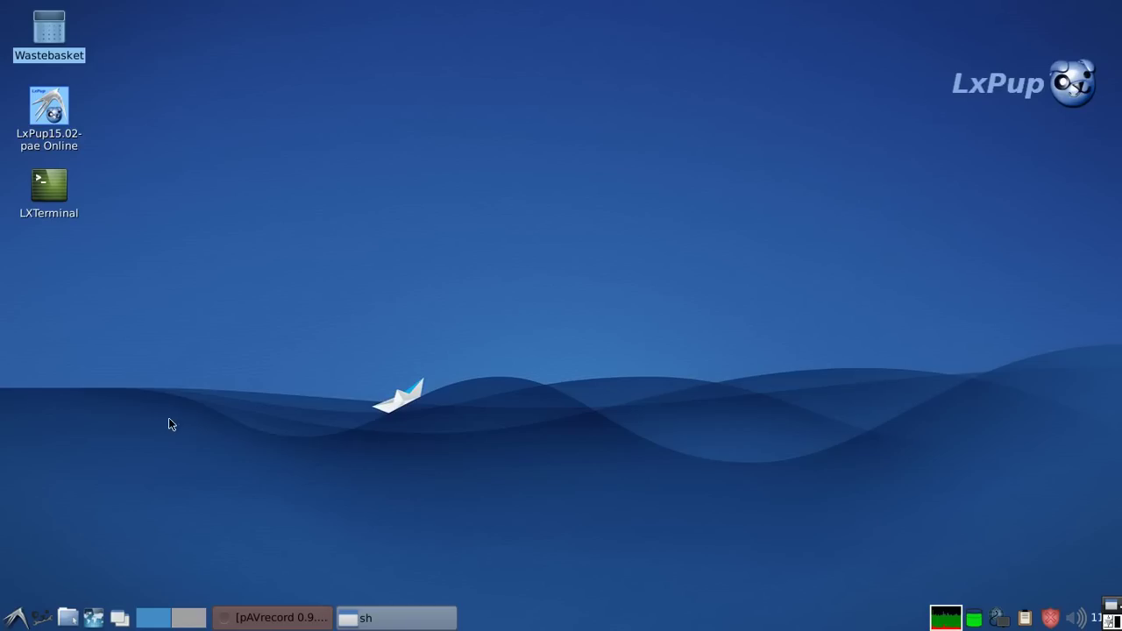
{"action": "left_click", "coordinate": [14, 618]}
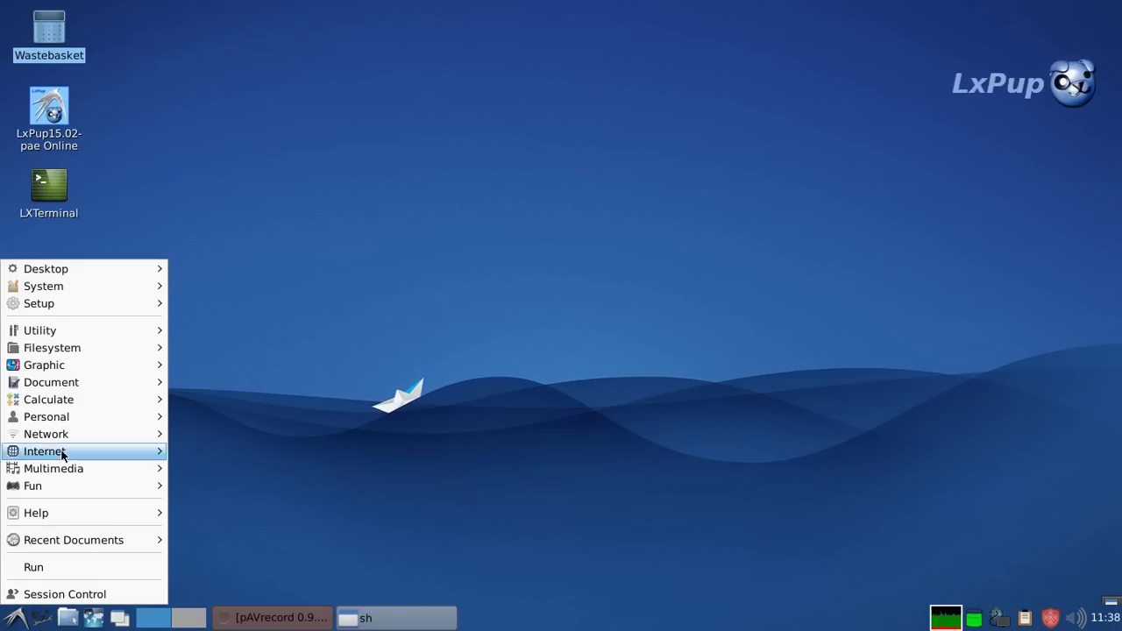
{"action": "mouse_move", "coordinate": [51, 452]}
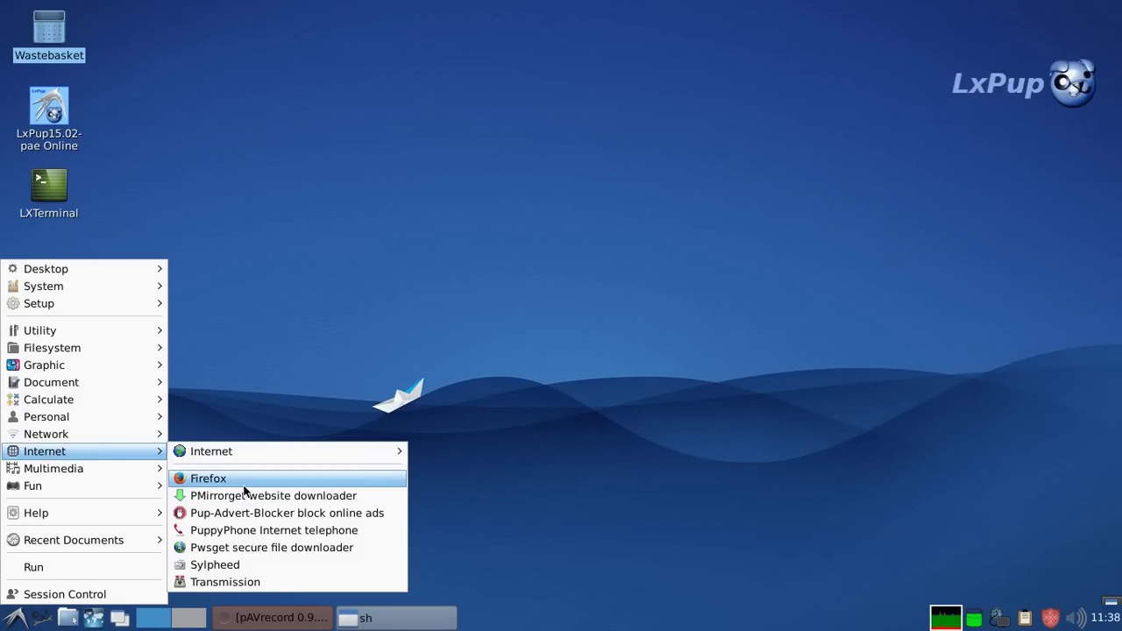
{"action": "left_click", "coordinate": [219, 482]}
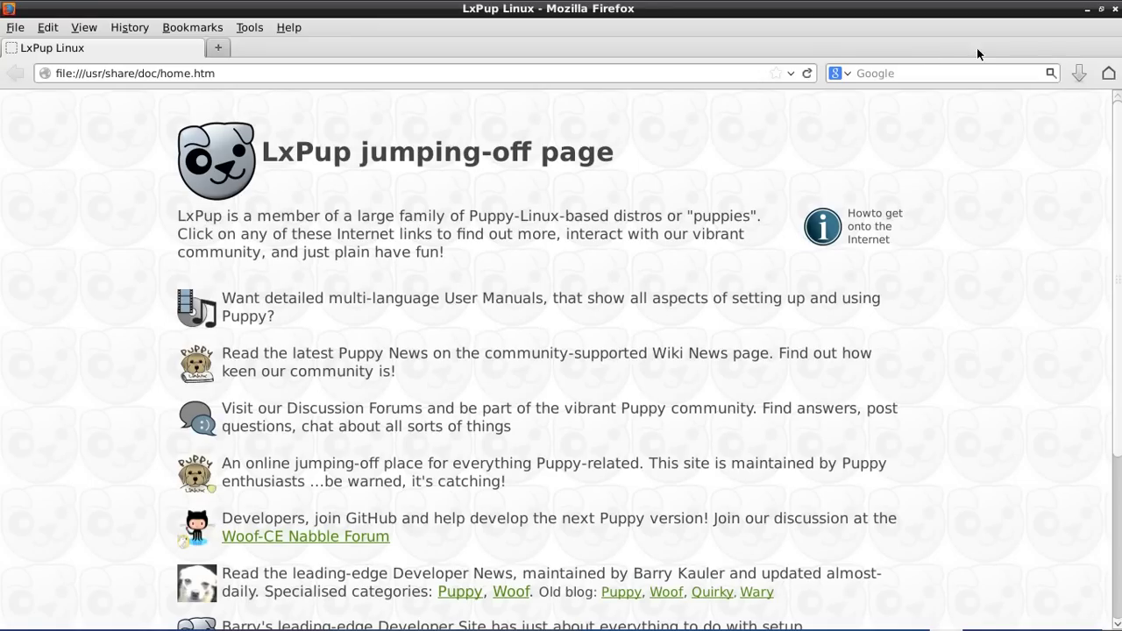
{"action": "left_click", "coordinate": [1117, 11]}
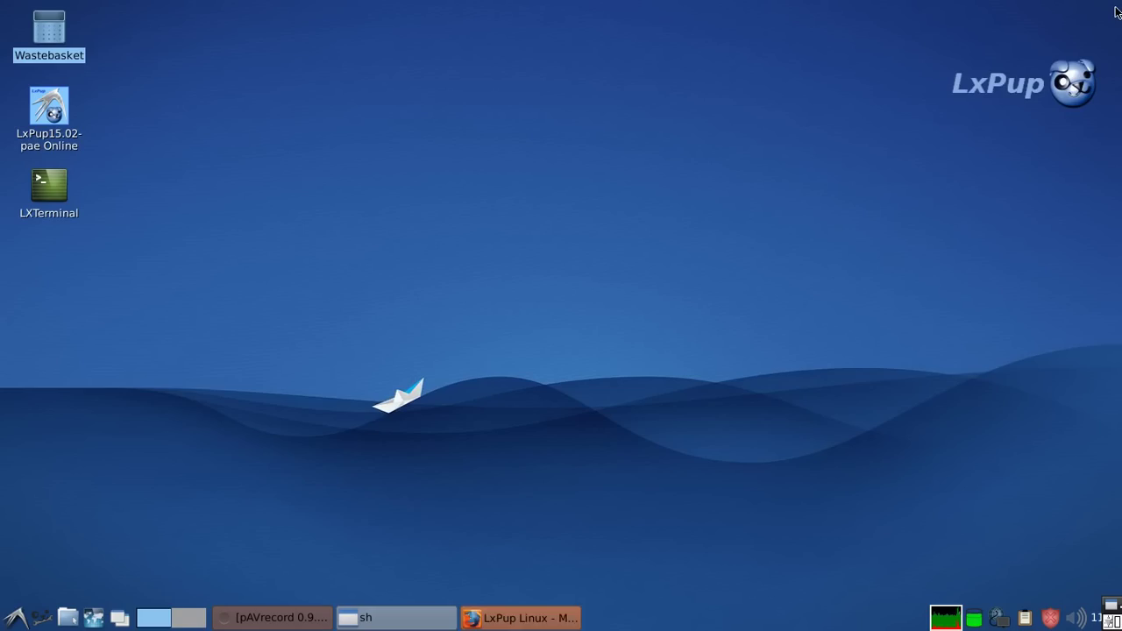
- Browse the Multimedia, Fun and Help submenus, view and close the LxPup Help Page, then reopen the start menu
{"action": "left_click", "coordinate": [13, 624]}
{"action": "mouse_move", "coordinate": [41, 469]}
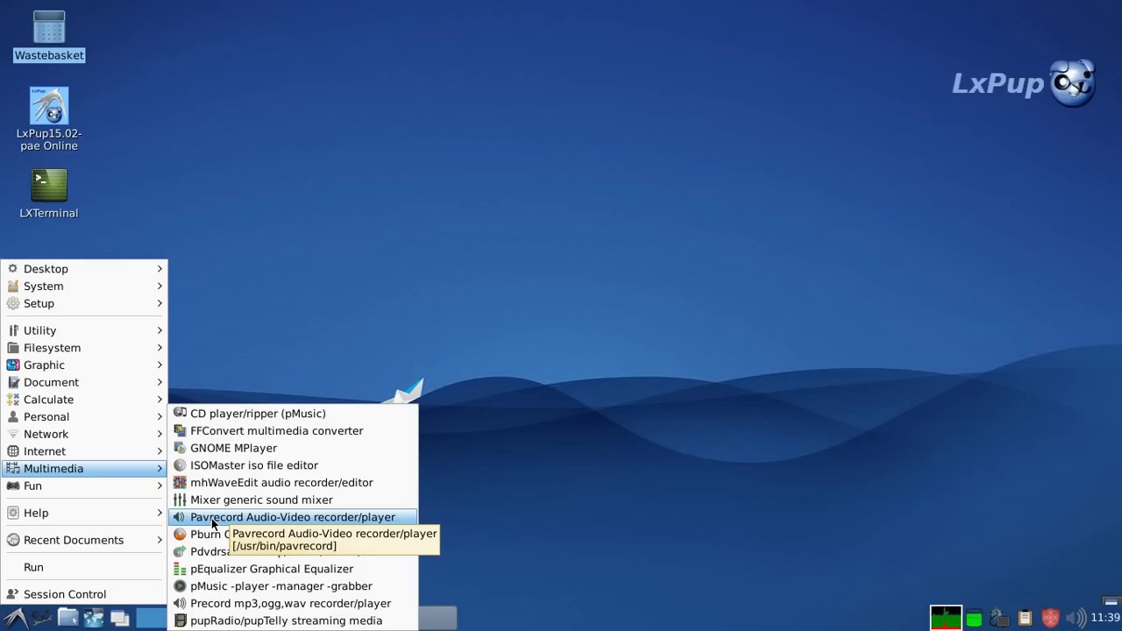
{"action": "mouse_move", "coordinate": [71, 482]}
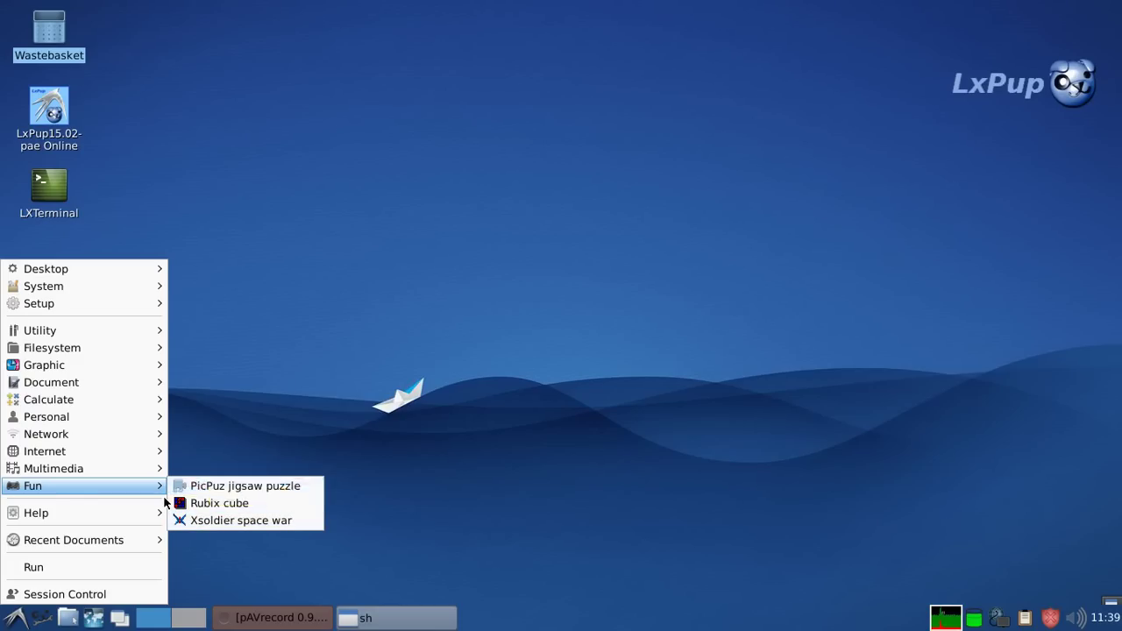
{"action": "mouse_move", "coordinate": [95, 516]}
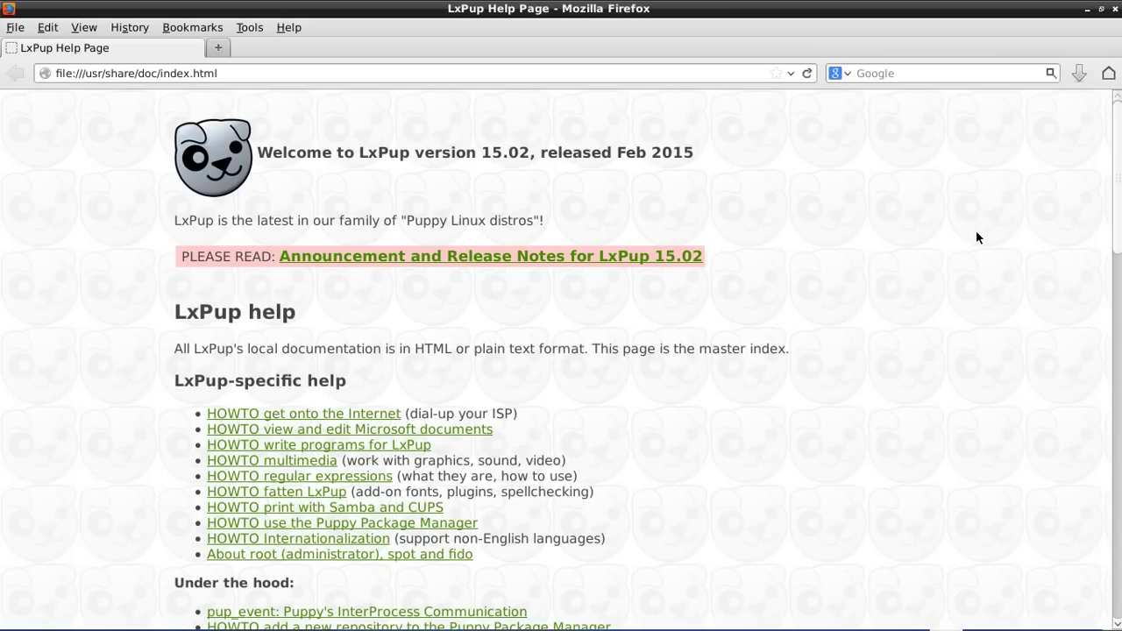
{"action": "left_click", "coordinate": [1118, 11]}
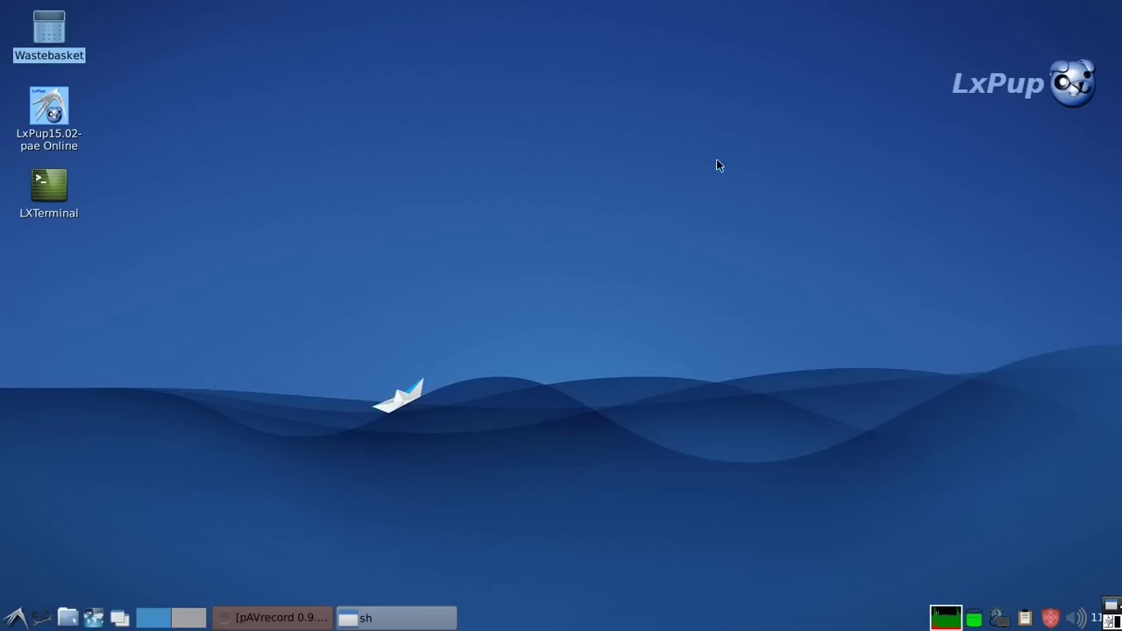
{"action": "left_click", "coordinate": [11, 619]}
{"action": "mouse_move", "coordinate": [52, 548]}
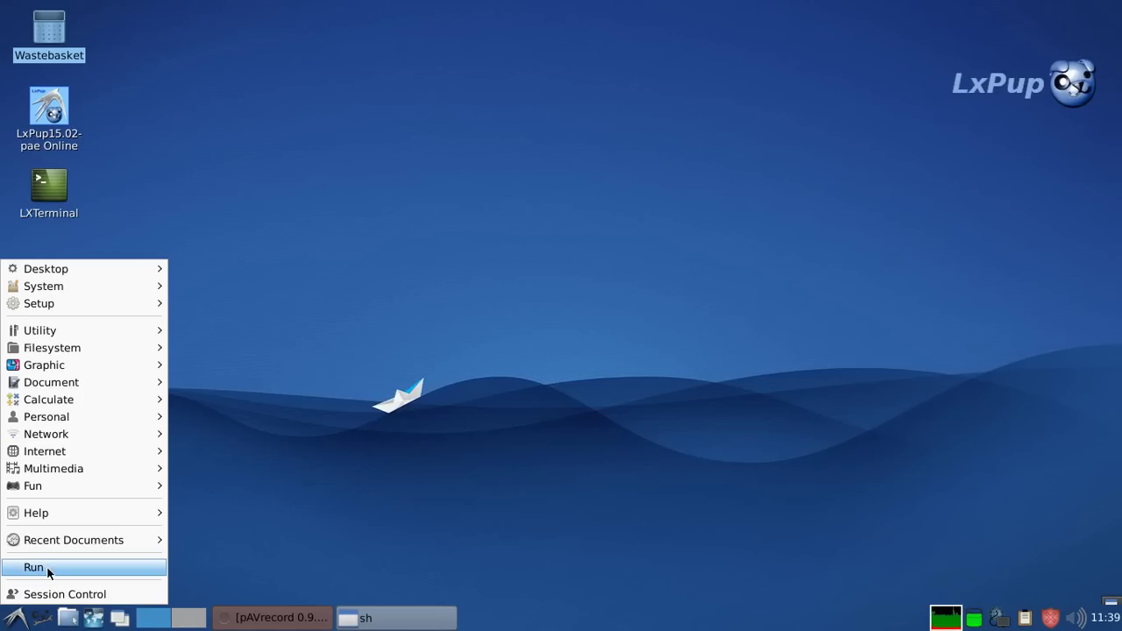
{"action": "left_click", "coordinate": [35, 568]}
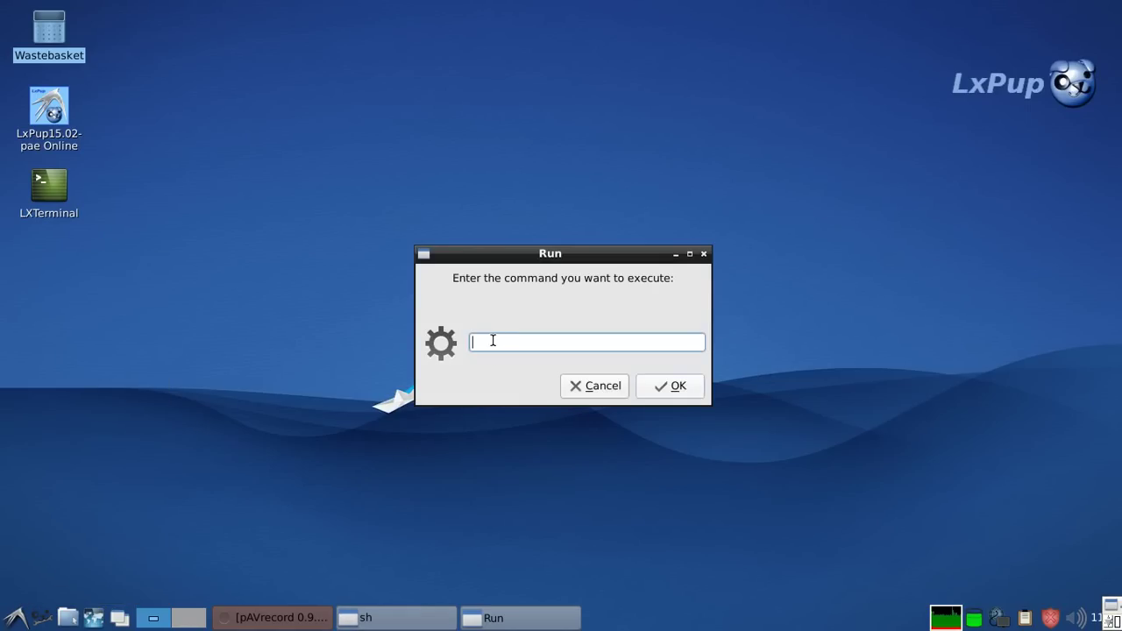
{"action": "type", "text": "abi"}
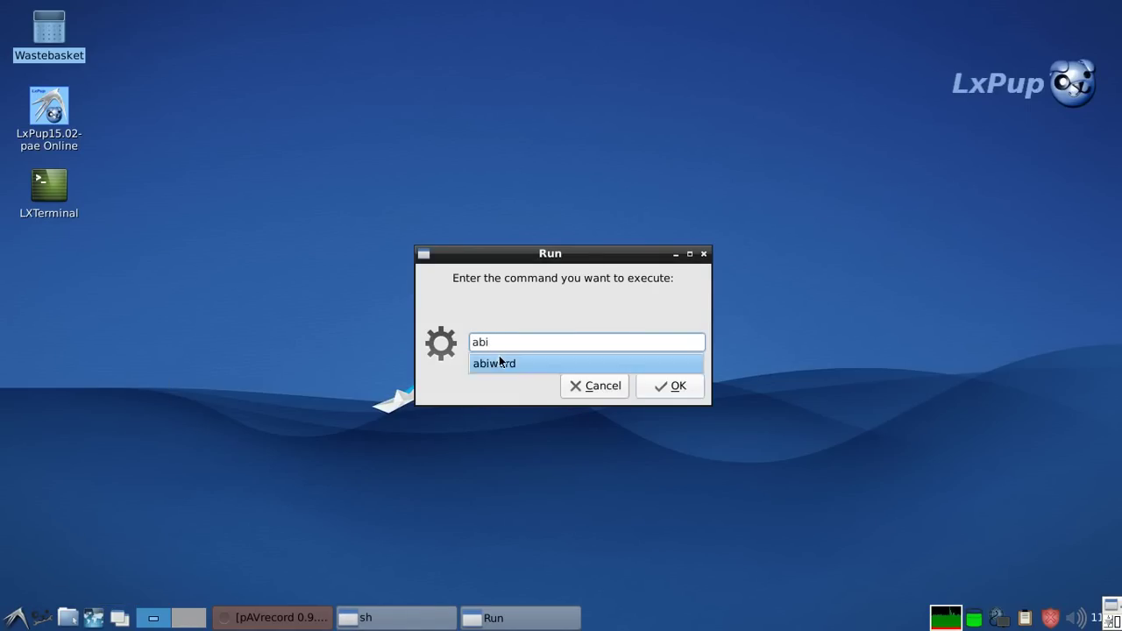
{"action": "left_click", "coordinate": [498, 362]}
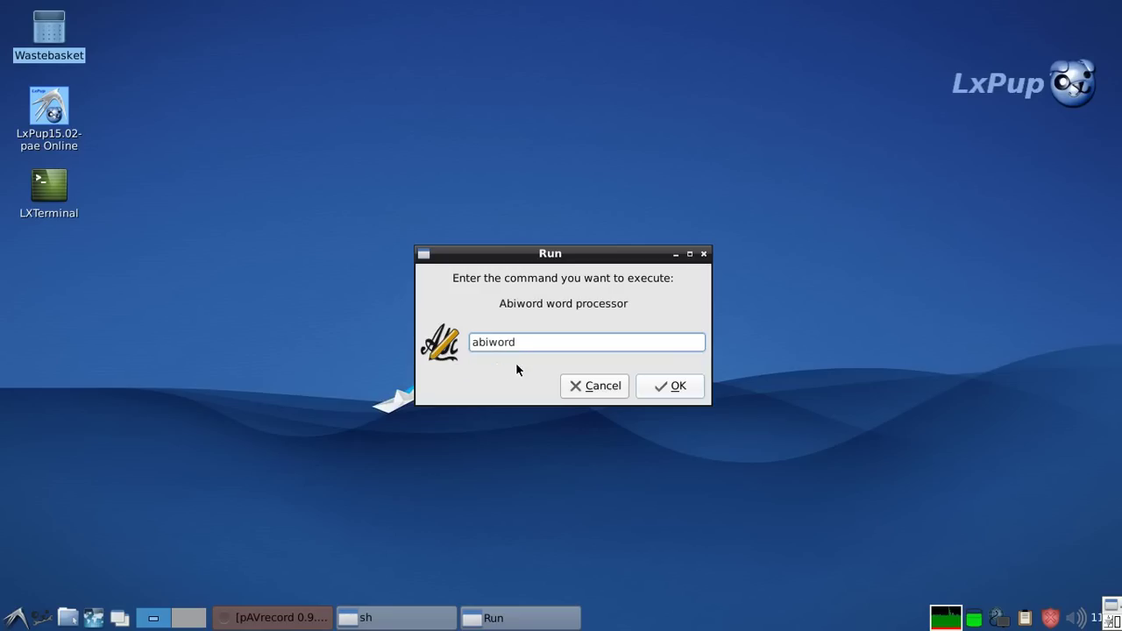
{"action": "left_click", "coordinate": [666, 388]}
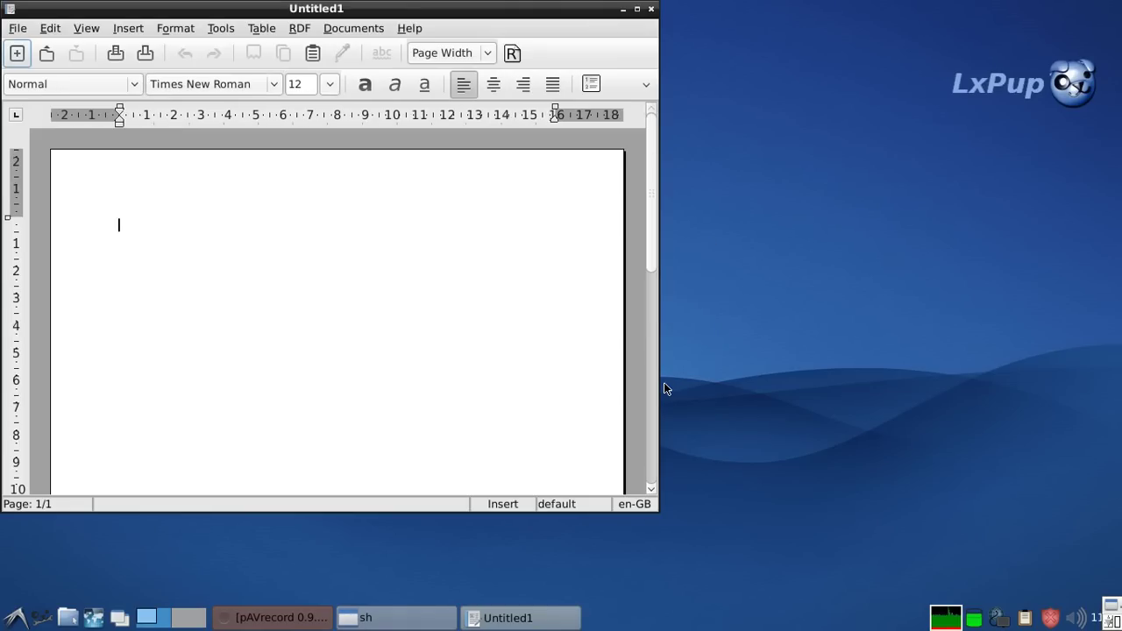
{"action": "left_click", "coordinate": [651, 11]}
- Open Session Control from the start menu and cancel it without powering down
{"action": "left_click", "coordinate": [14, 621]}
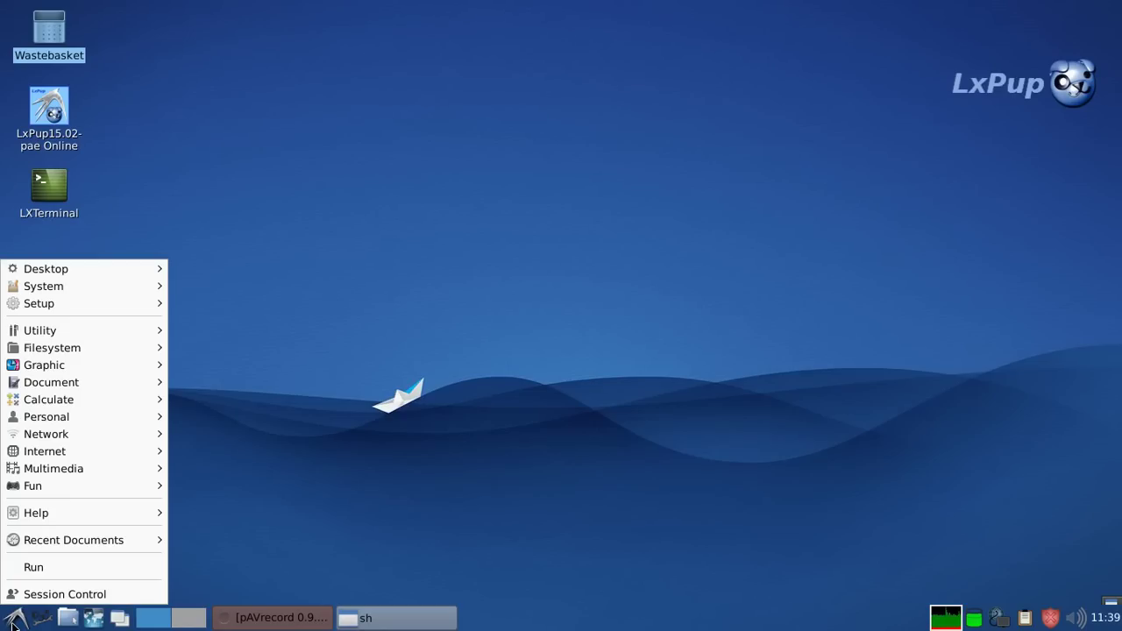
{"action": "left_click", "coordinate": [49, 595]}
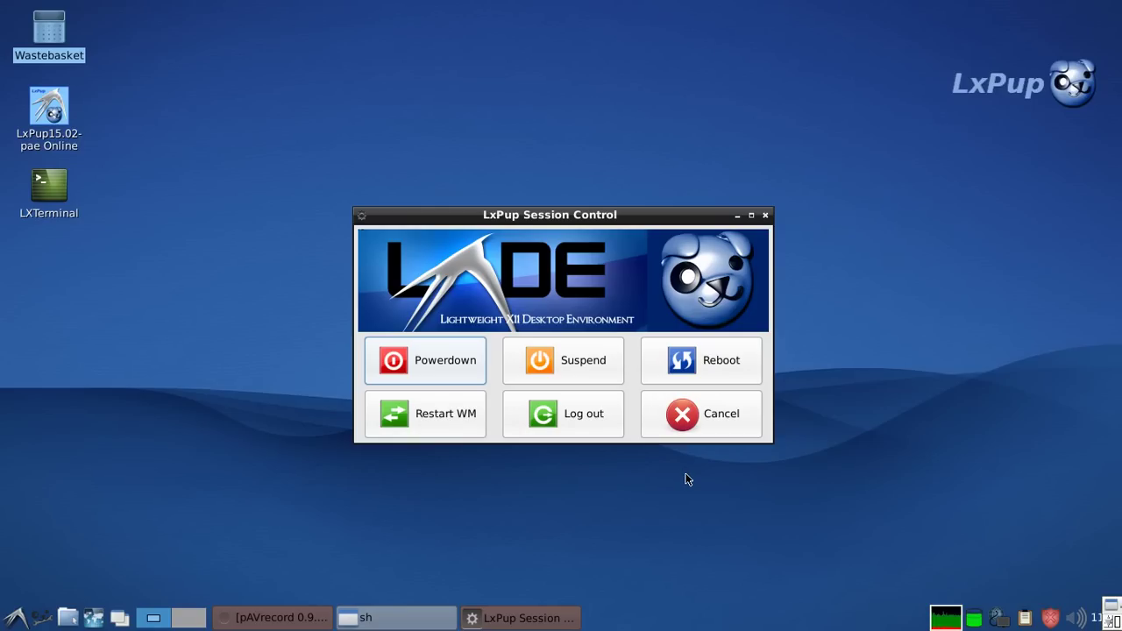
{"action": "left_click", "coordinate": [687, 417]}
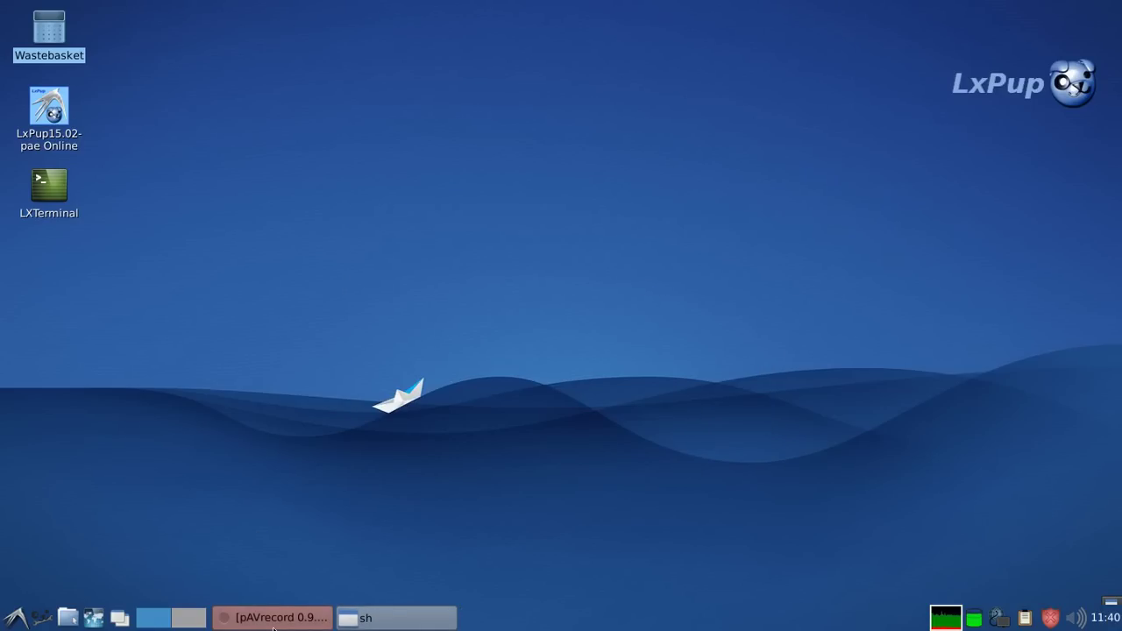
{"action": "left_click", "coordinate": [290, 36]}
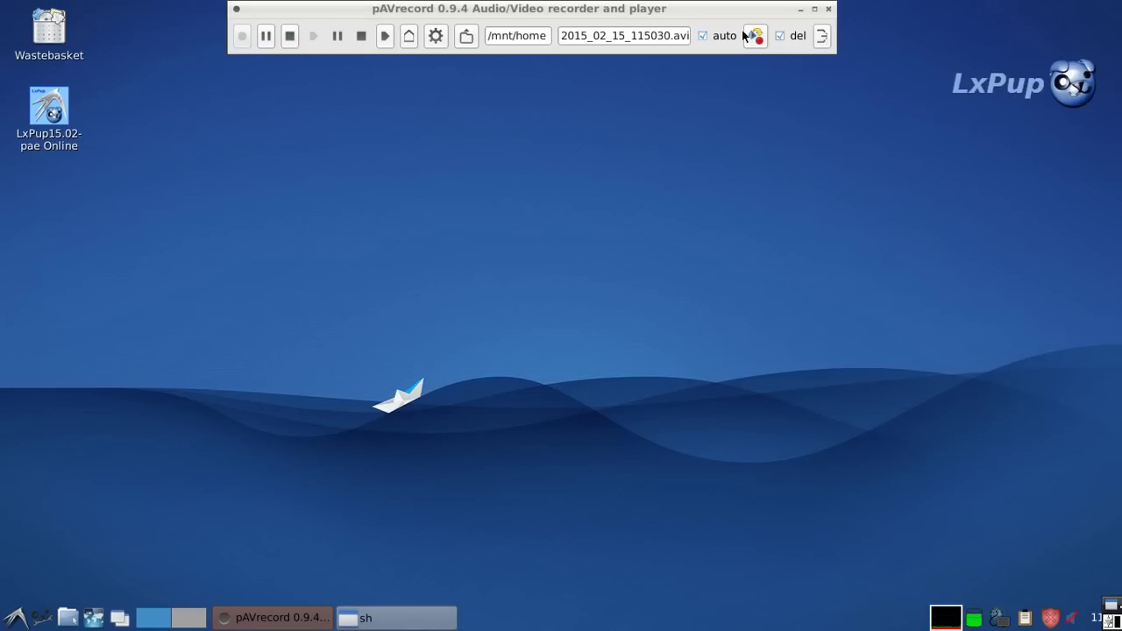
{"action": "left_click", "coordinate": [800, 9]}
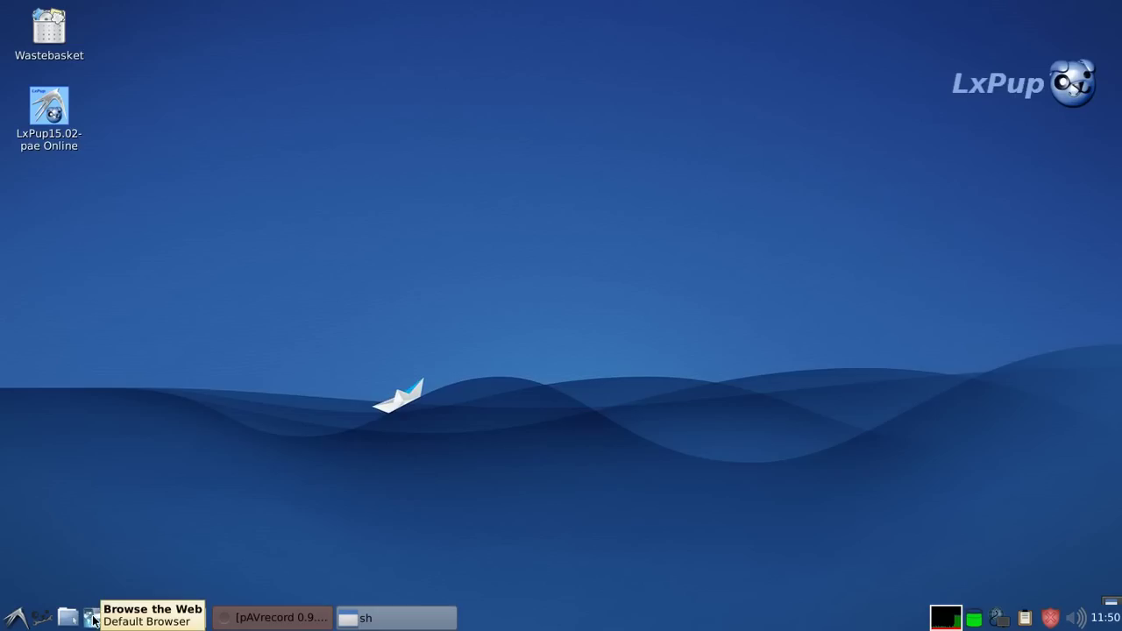
{"action": "left_click", "coordinate": [16, 620]}
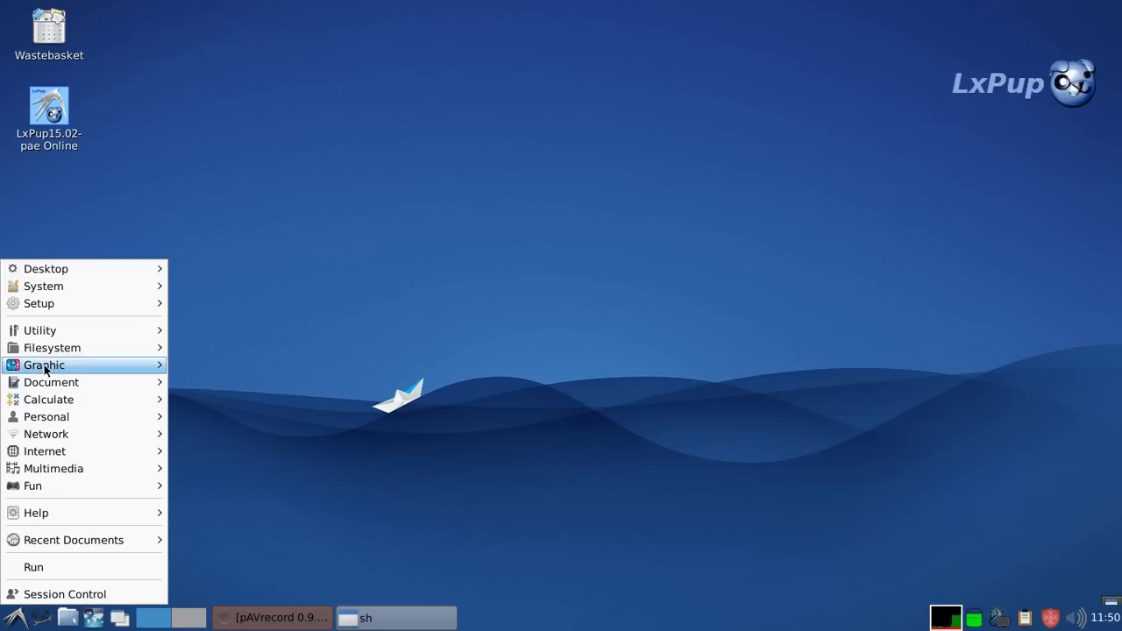
{"action": "mouse_move", "coordinate": [44, 349]}
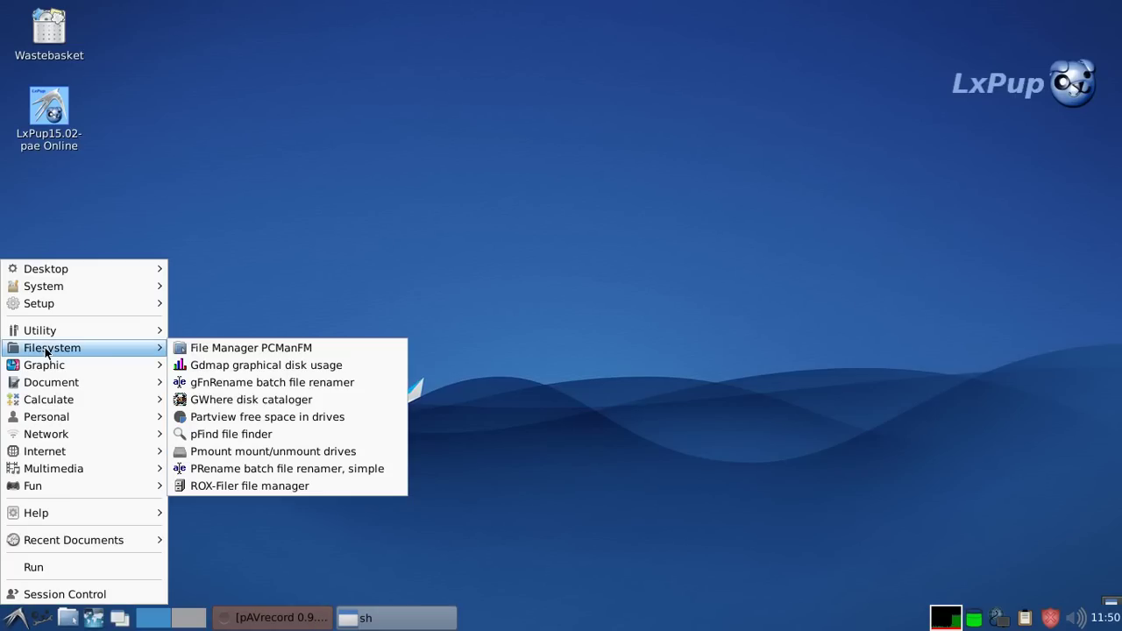
{"action": "left_click", "coordinate": [285, 253]}
{"action": "left_click", "coordinate": [50, 26]}
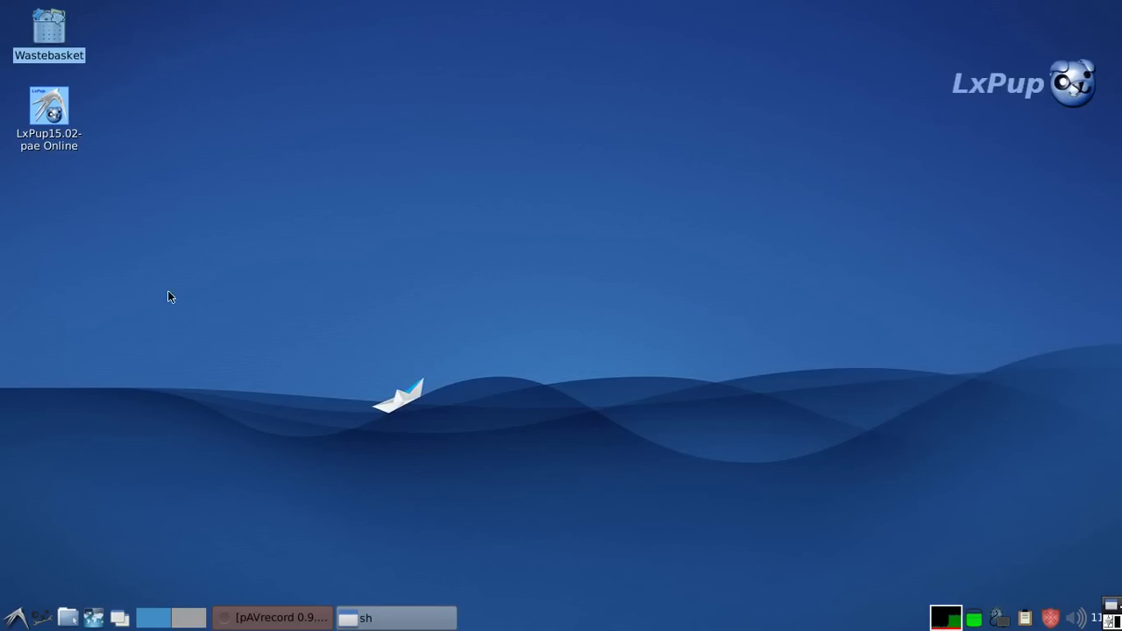
- Open the file manager at /root and switch on Dual Pane Mode
{"action": "left_click", "coordinate": [67, 619]}
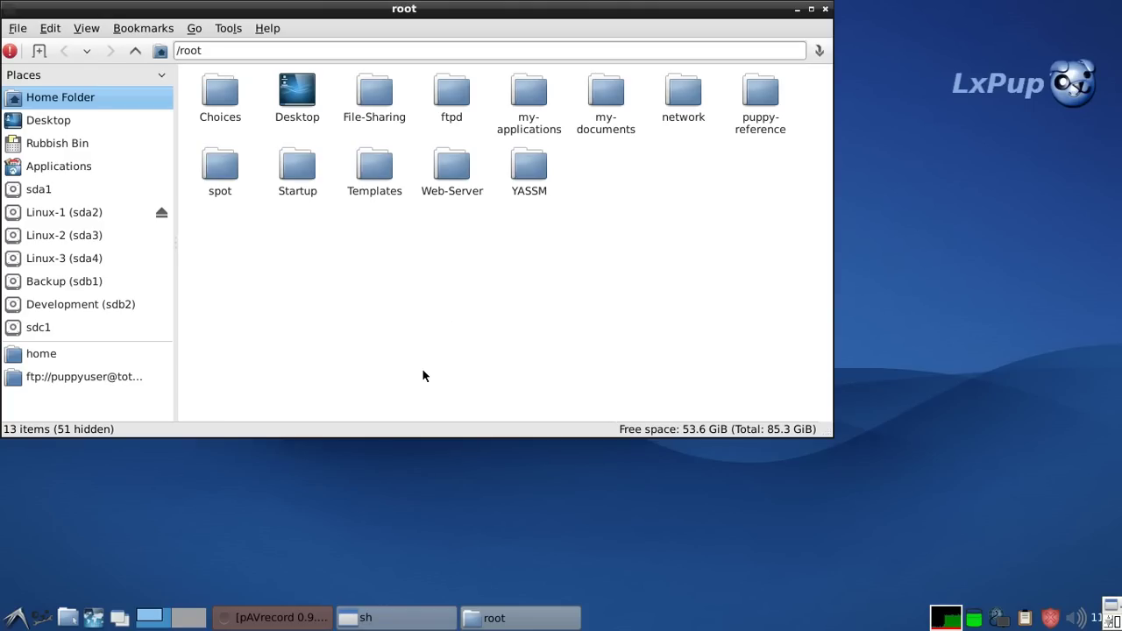
{"action": "left_click", "coordinate": [82, 29]}
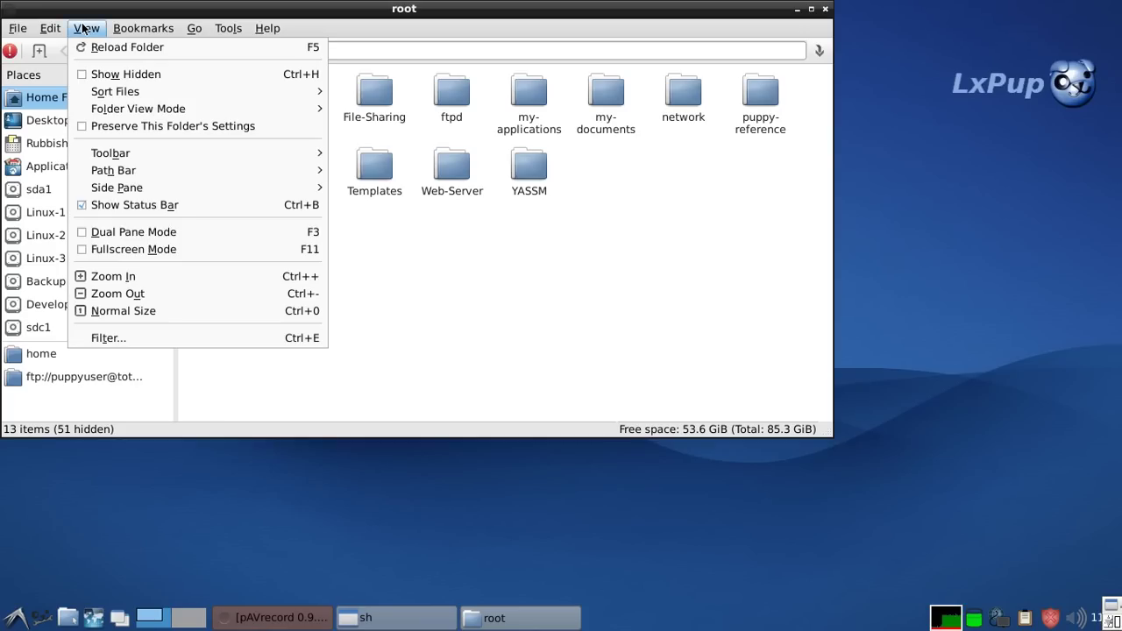
{"action": "left_click", "coordinate": [128, 237]}
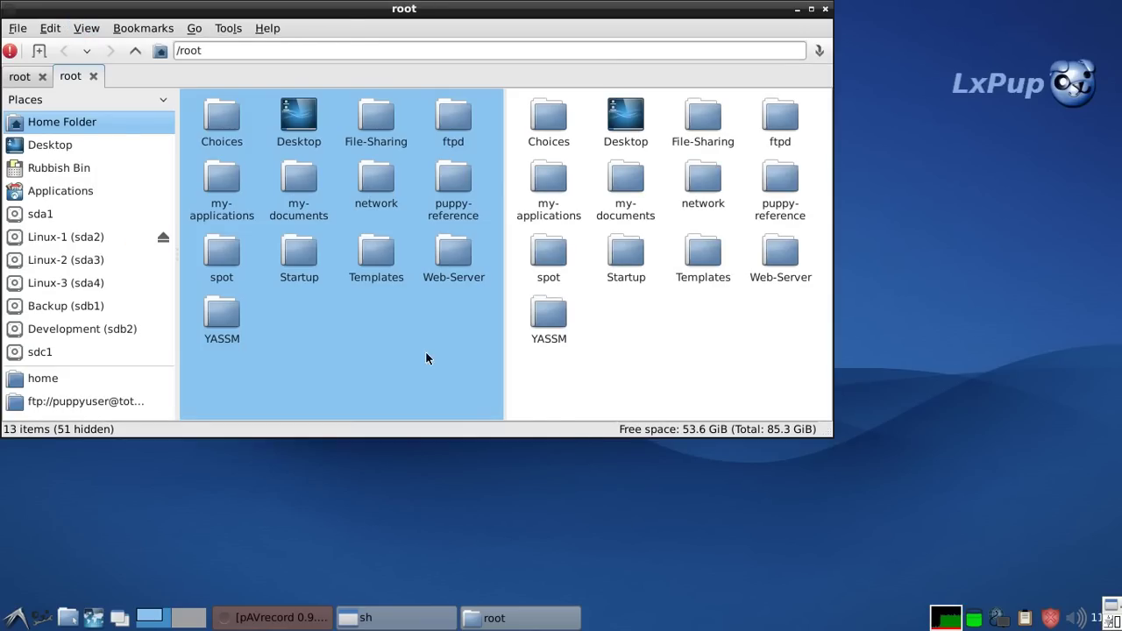
- Turn Dual Pane Mode back off and show the About PCManFM 1.2.3 dialog
{"action": "left_click", "coordinate": [86, 28]}
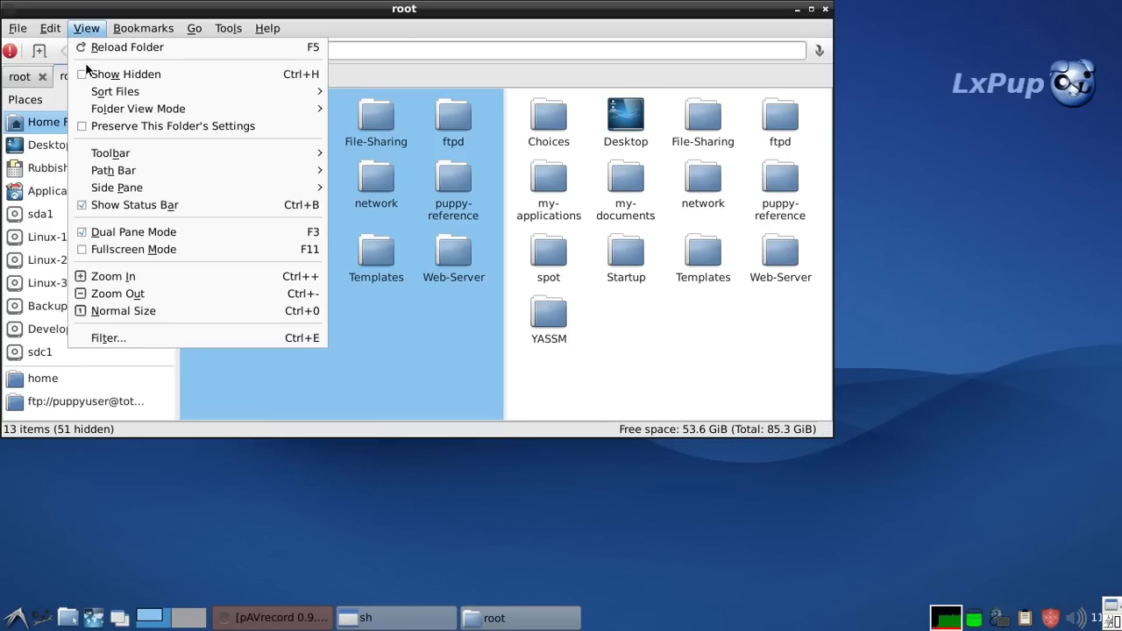
{"action": "left_click", "coordinate": [116, 235]}
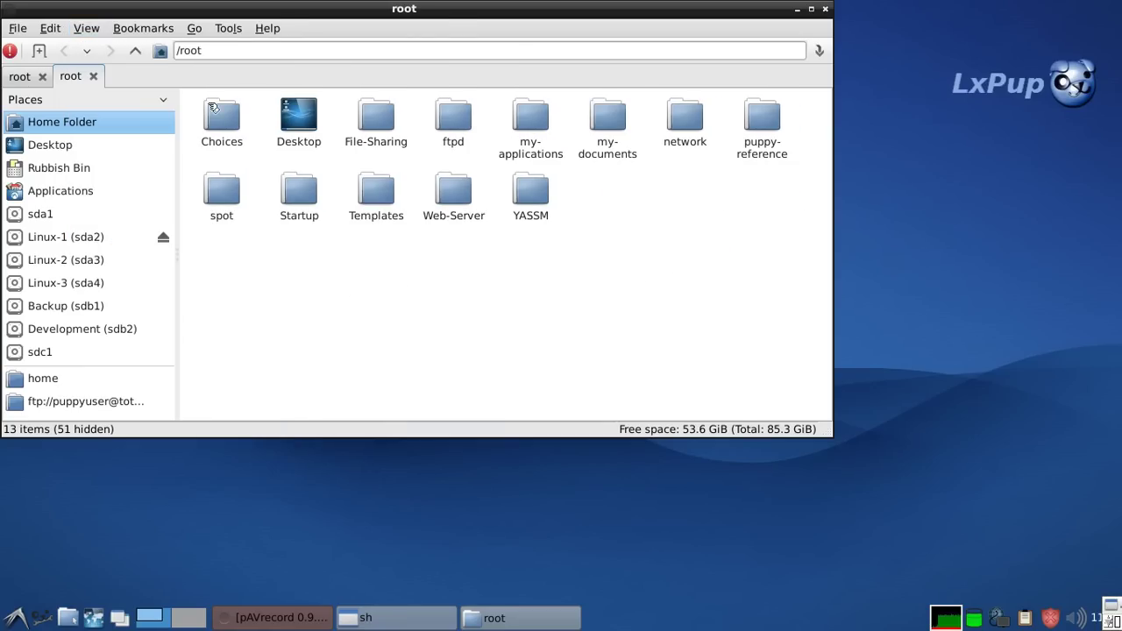
{"action": "left_click", "coordinate": [267, 28]}
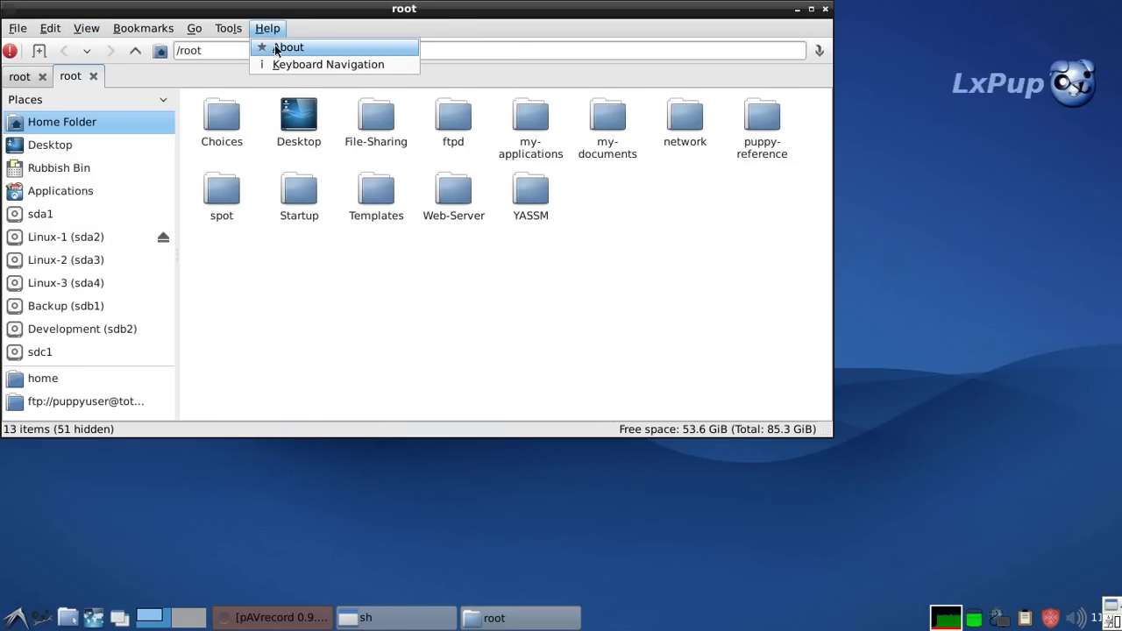
{"action": "left_click", "coordinate": [272, 45]}
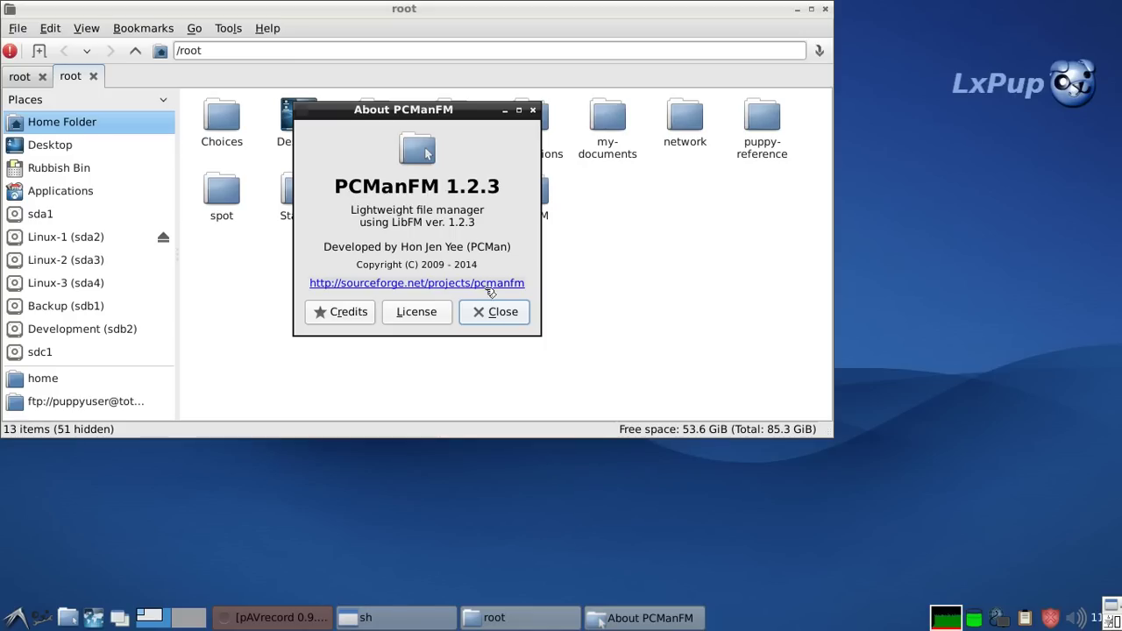
- Close the About dialog, browse the quirky2 (sdd2) partition, then unmount it
{"action": "left_click", "coordinate": [494, 317]}
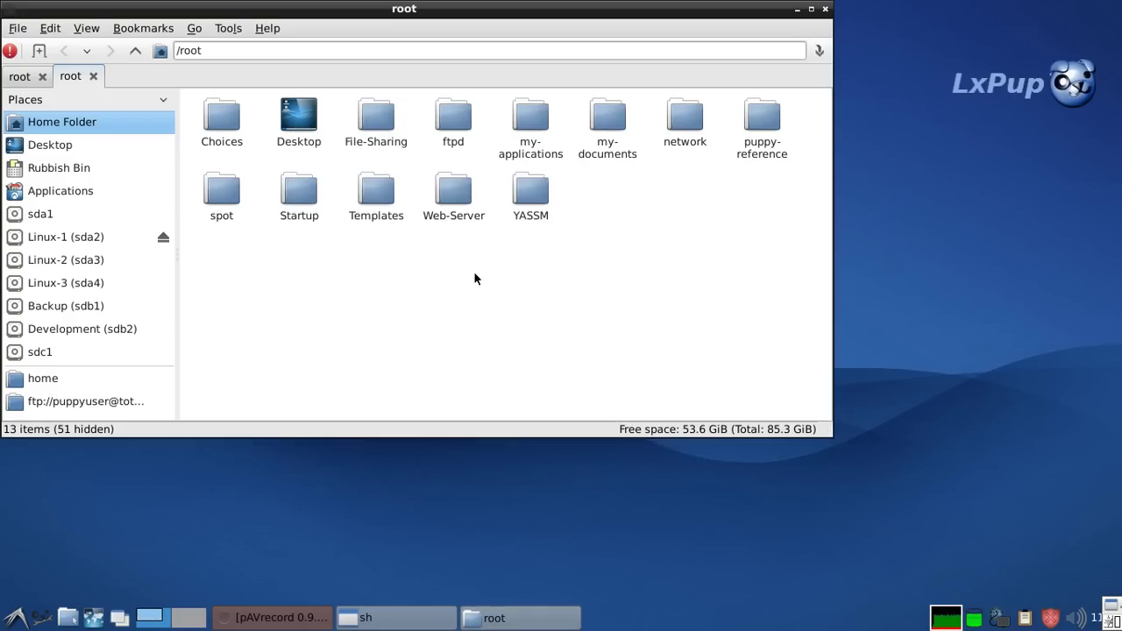
{"action": "key", "text": "Down"}
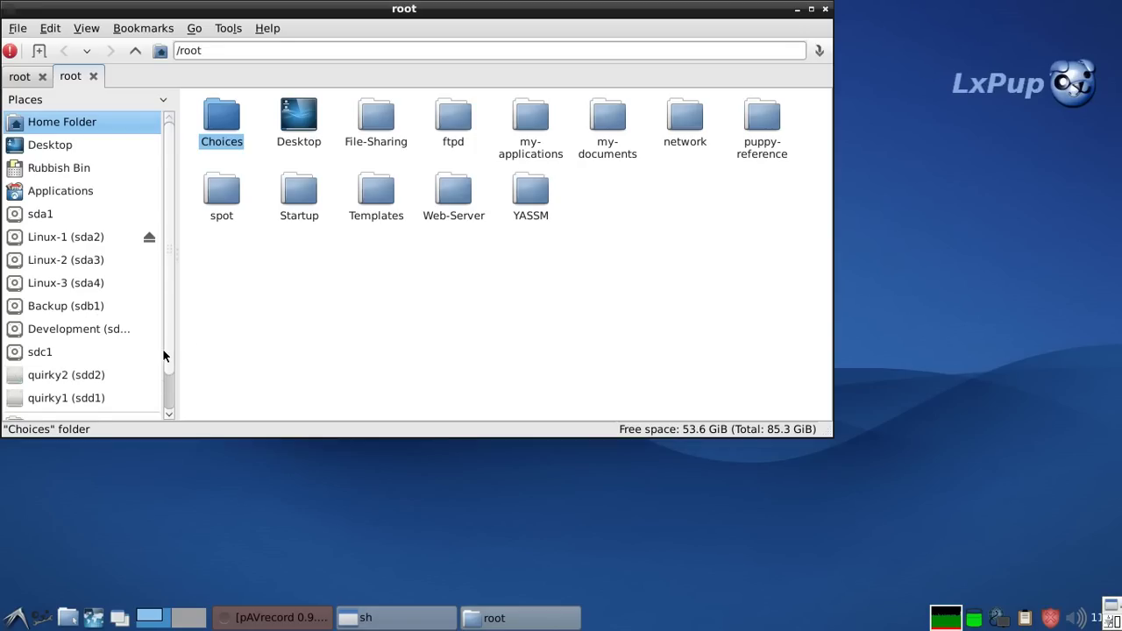
{"action": "left_click_drag", "start_coordinate": [166, 348], "coordinate": [167, 381]}
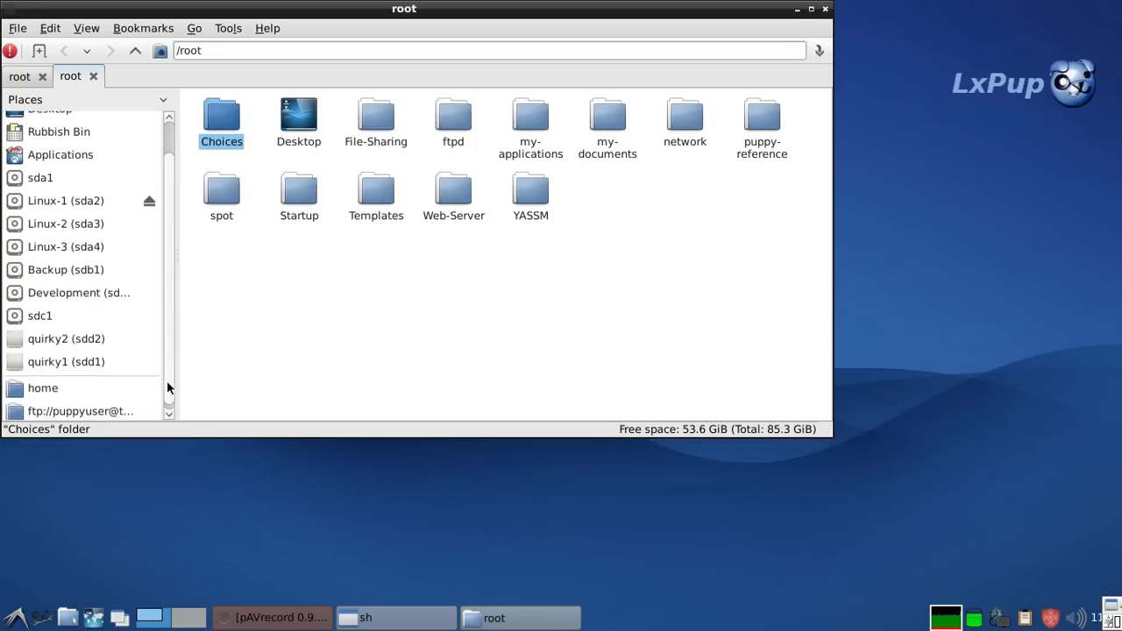
{"action": "left_click", "coordinate": [63, 337]}
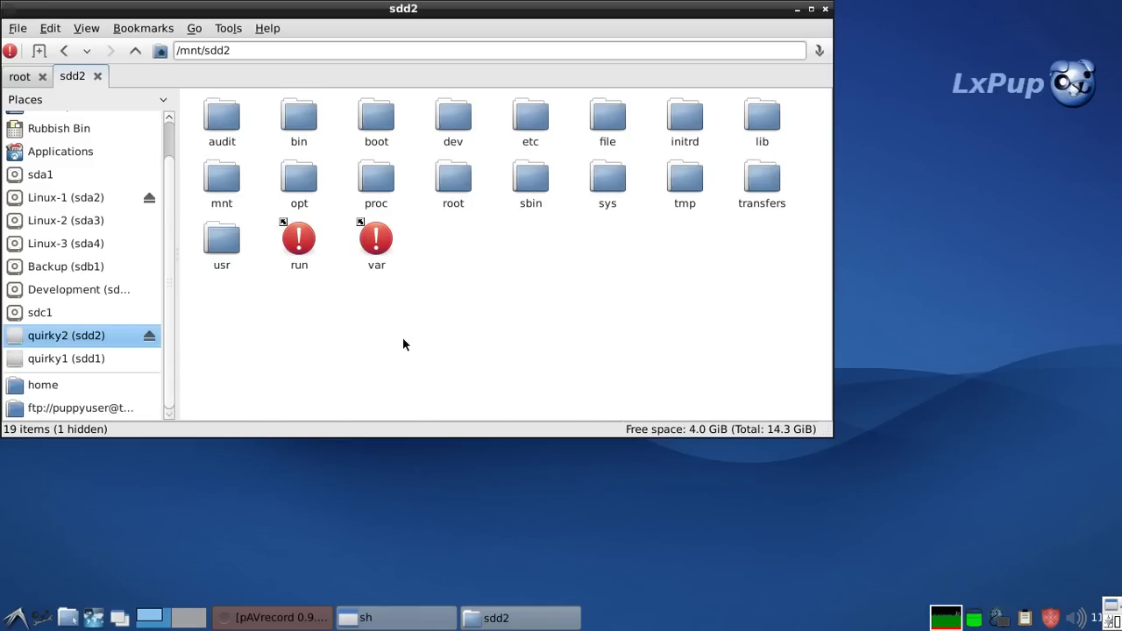
{"action": "left_click", "coordinate": [149, 338]}
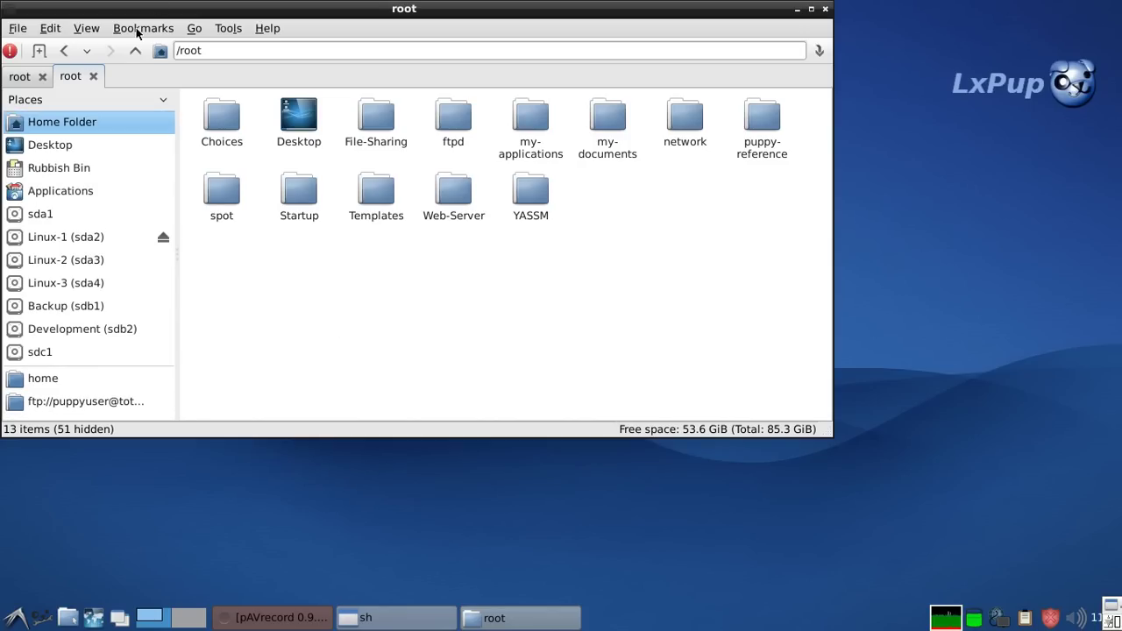
{"action": "left_click", "coordinate": [36, 379]}
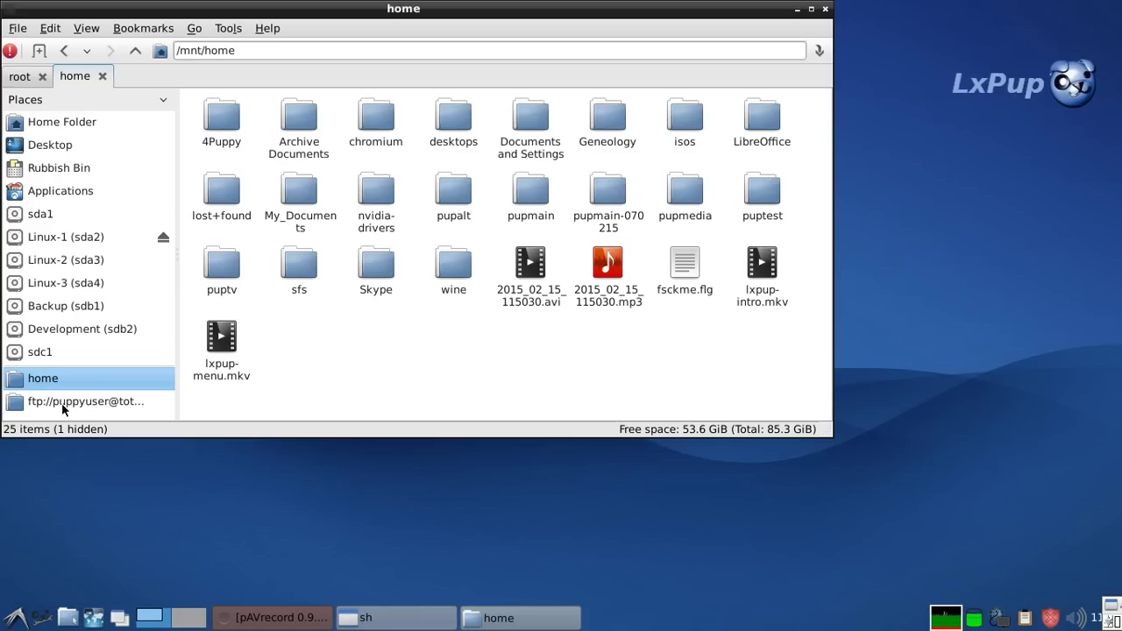
{"action": "left_click", "coordinate": [65, 404]}
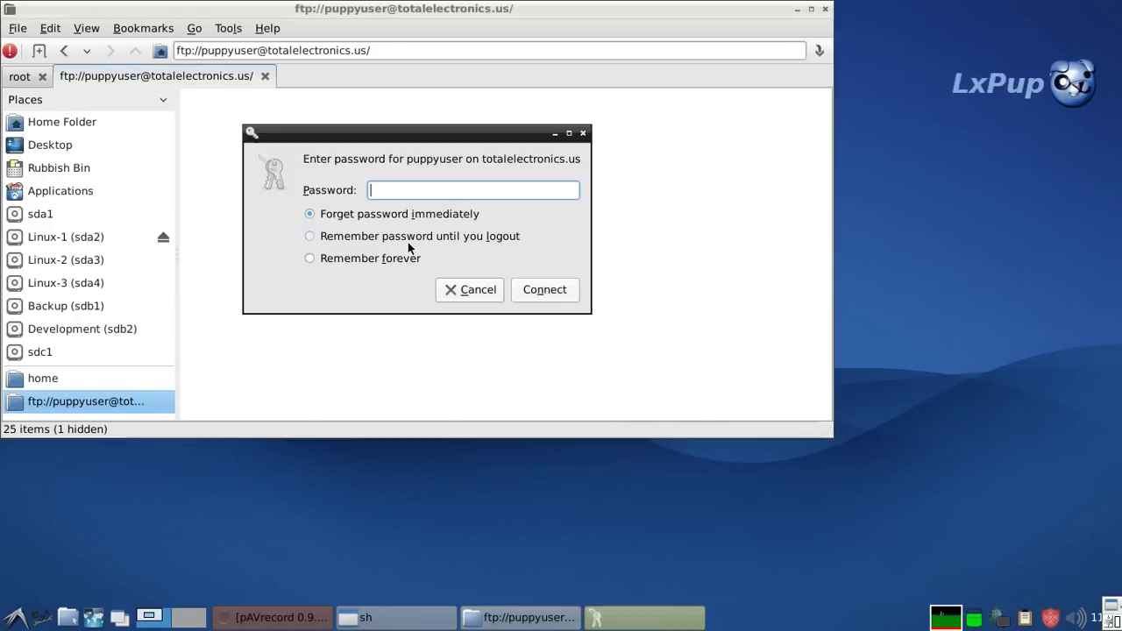
{"action": "left_click", "coordinate": [545, 290]}
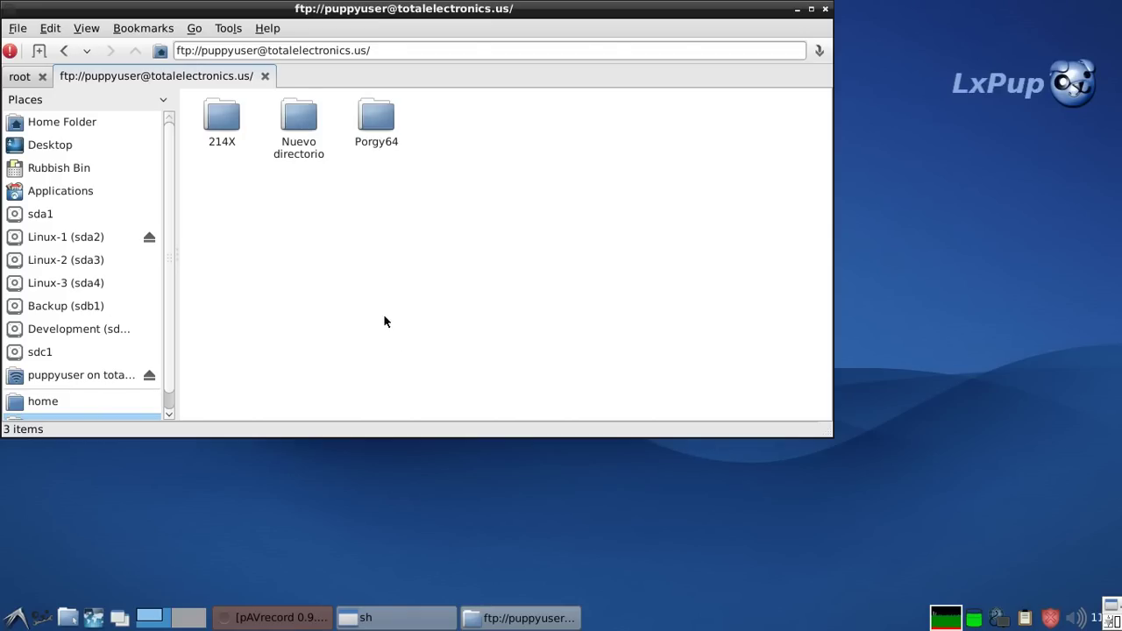
{"action": "left_click", "coordinate": [149, 375]}
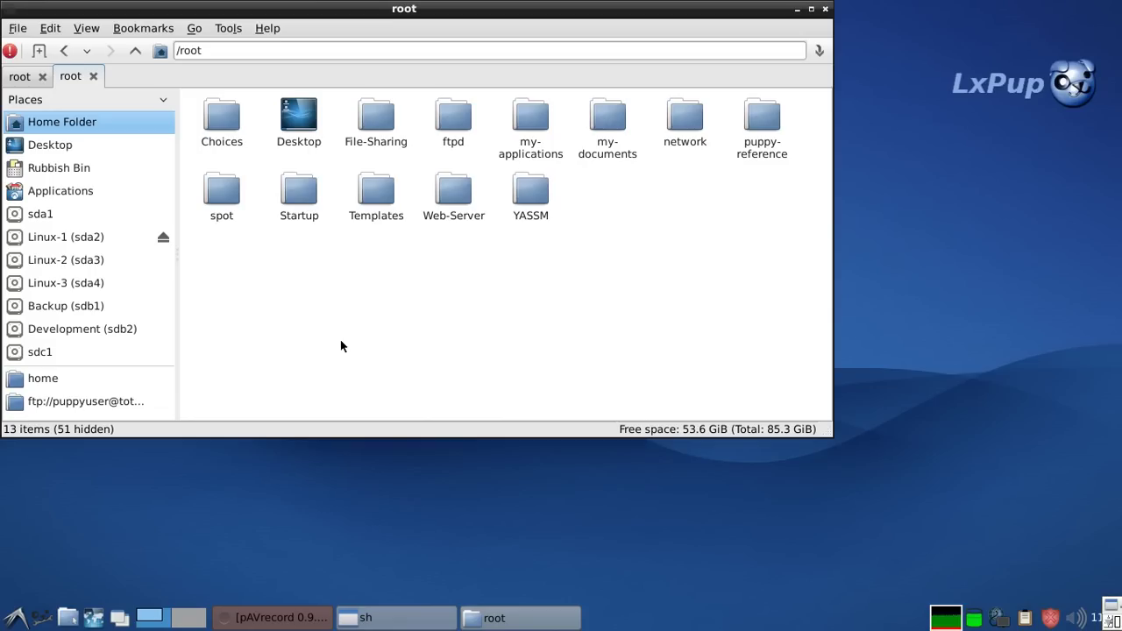
- Browse Applications into the Network category and its Network subfolder
{"action": "left_click", "coordinate": [13, 193]}
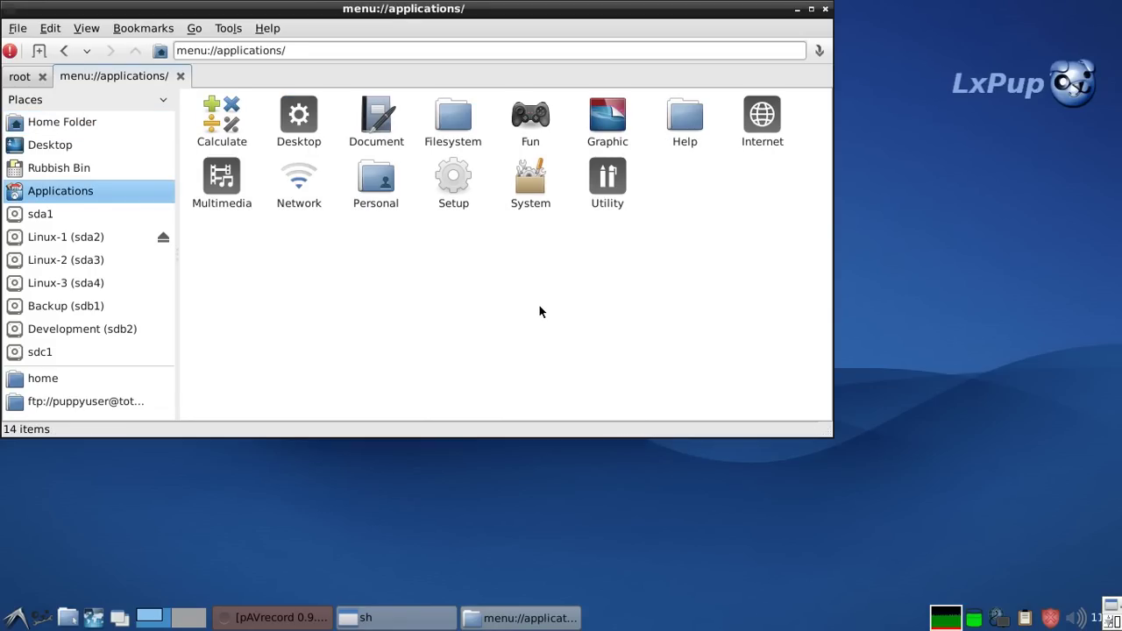
{"action": "double_click", "coordinate": [299, 178]}
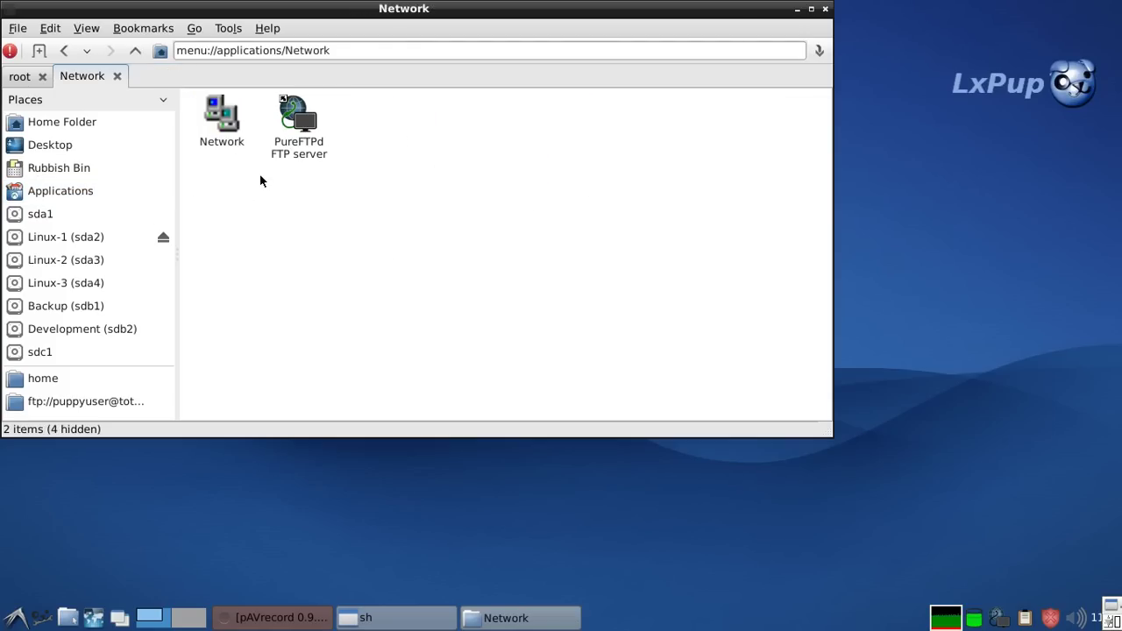
{"action": "double_click", "coordinate": [218, 117]}
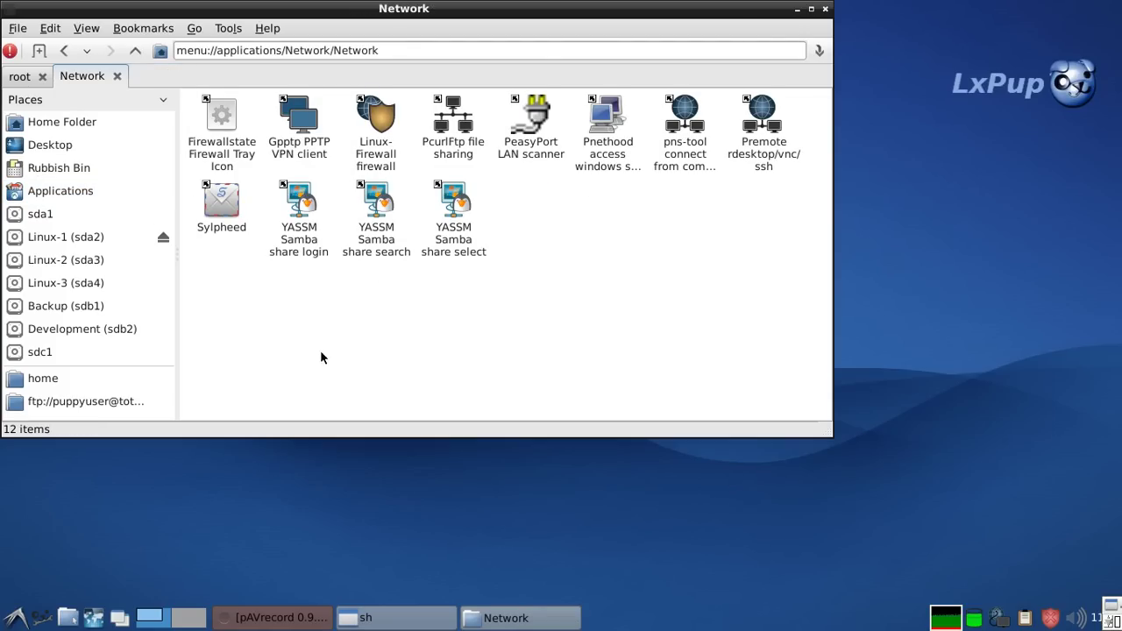
- View the Rubbish Bin holding lxterminal.desktop, check its context menus, then close the window
{"action": "left_click", "coordinate": [13, 170]}
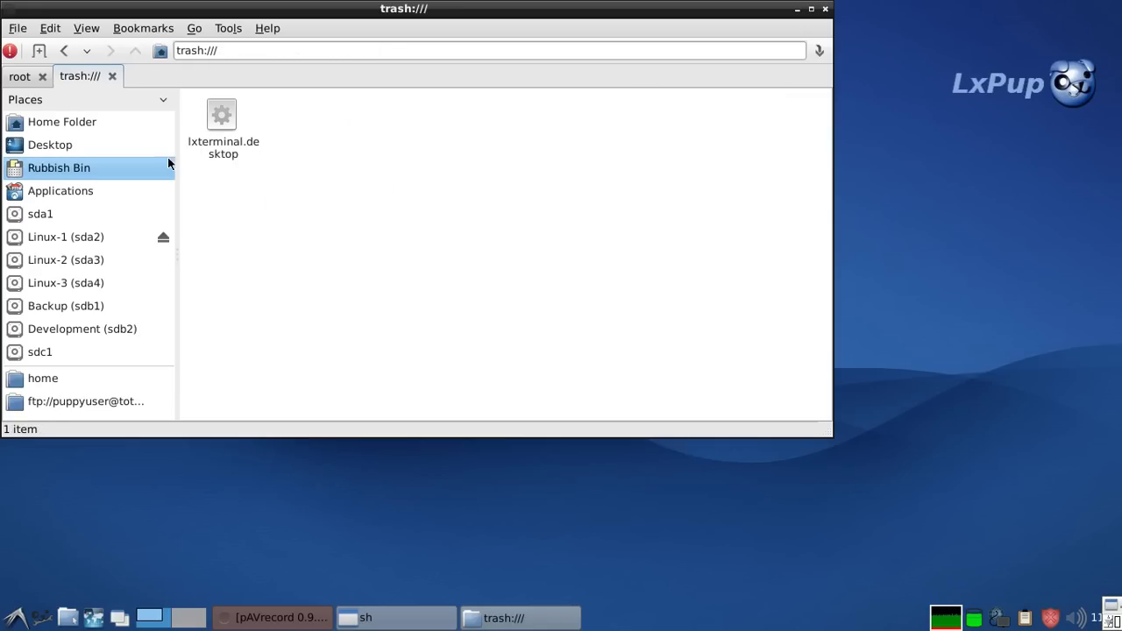
{"action": "right_click", "coordinate": [59, 171]}
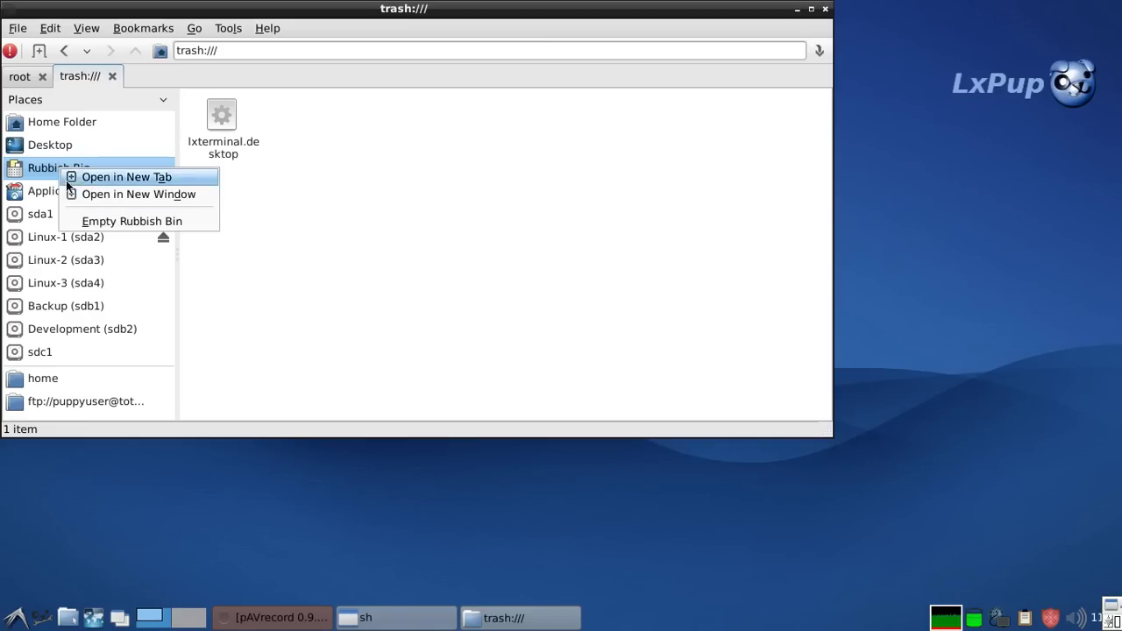
{"action": "left_click", "coordinate": [273, 190]}
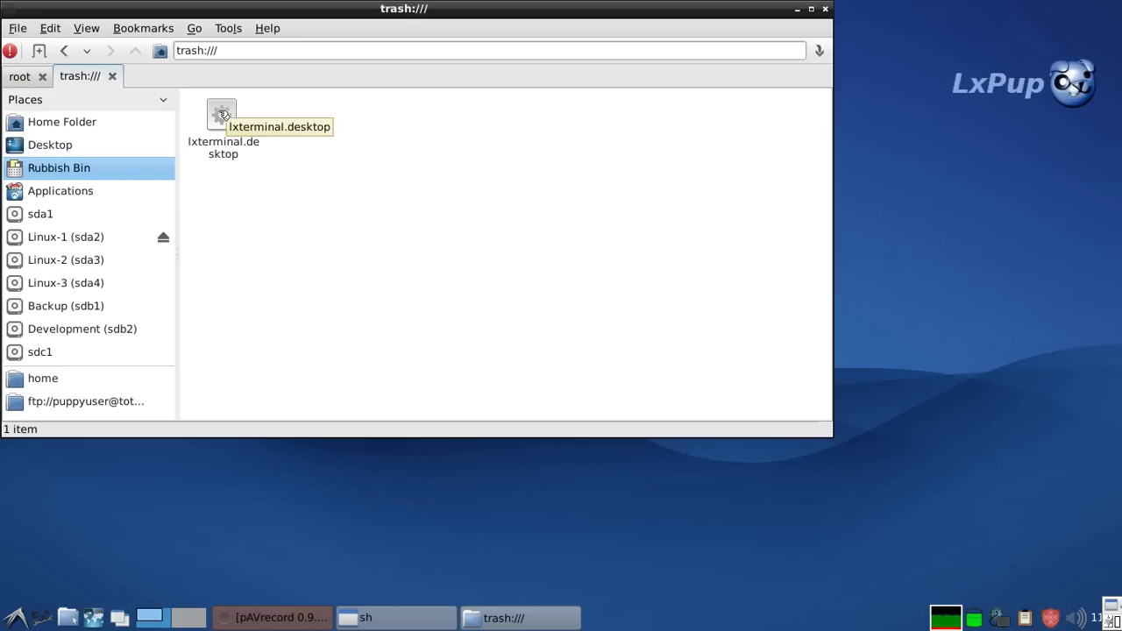
{"action": "right_click", "coordinate": [219, 115]}
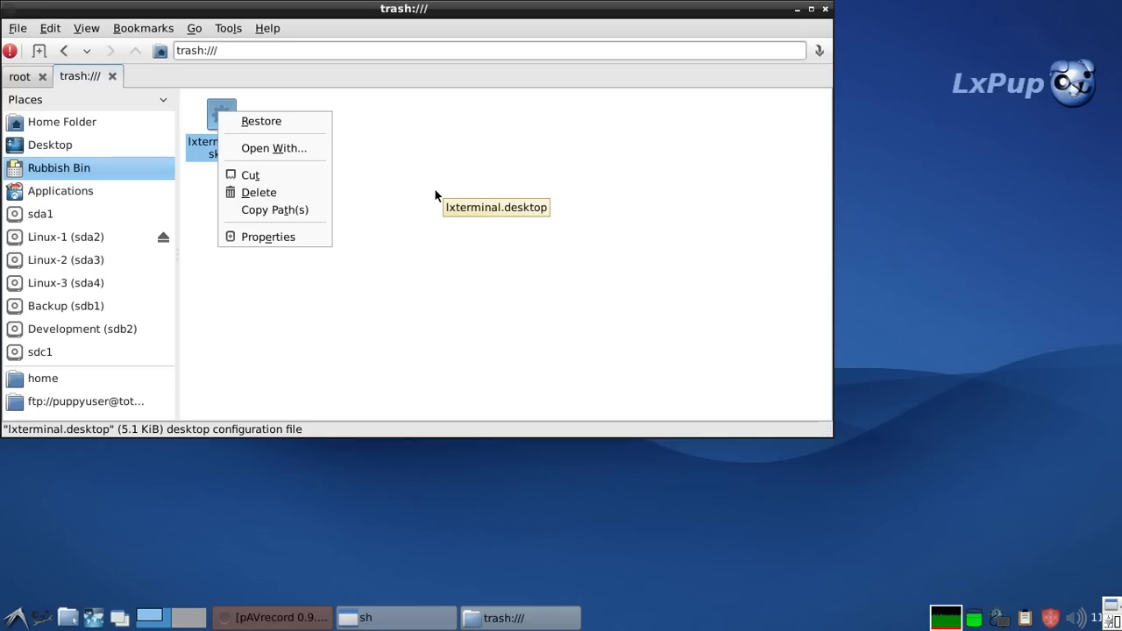
{"action": "left_click", "coordinate": [403, 259]}
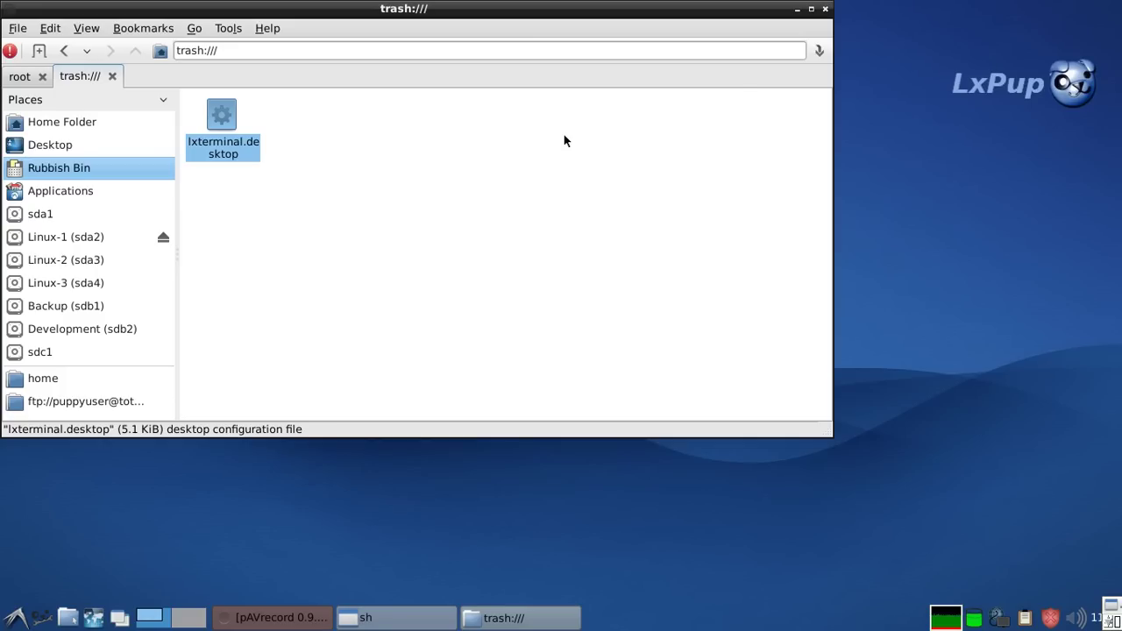
{"action": "left_click", "coordinate": [826, 9]}
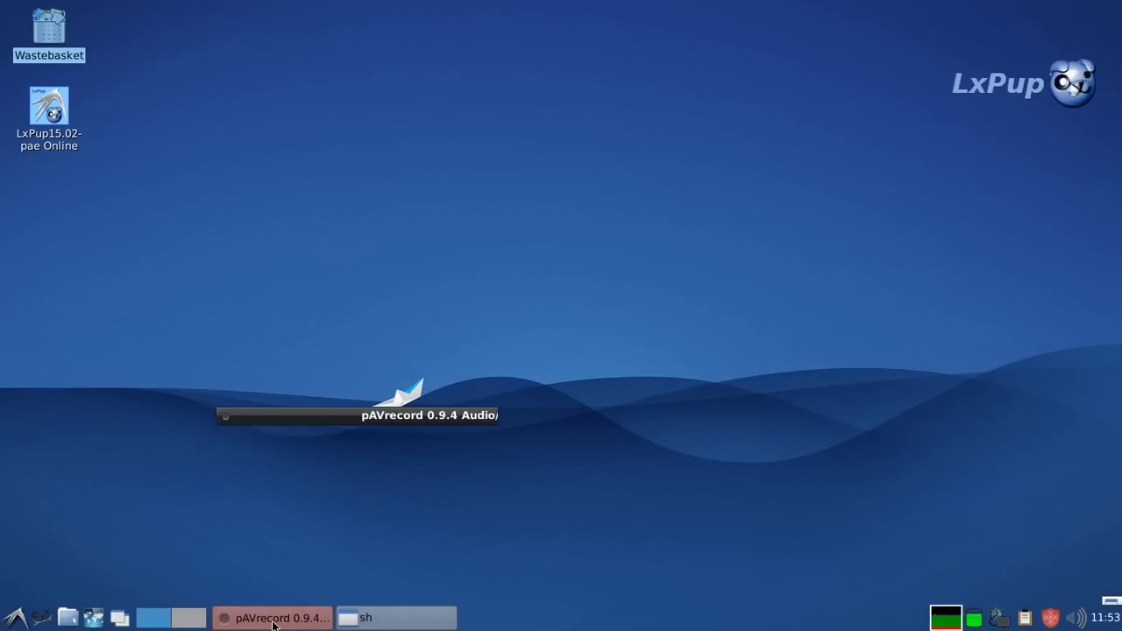
{"action": "left_click", "coordinate": [276, 618]}
{"action": "left_click", "coordinate": [290, 37]}
{"action": "left_click", "coordinate": [801, 10]}
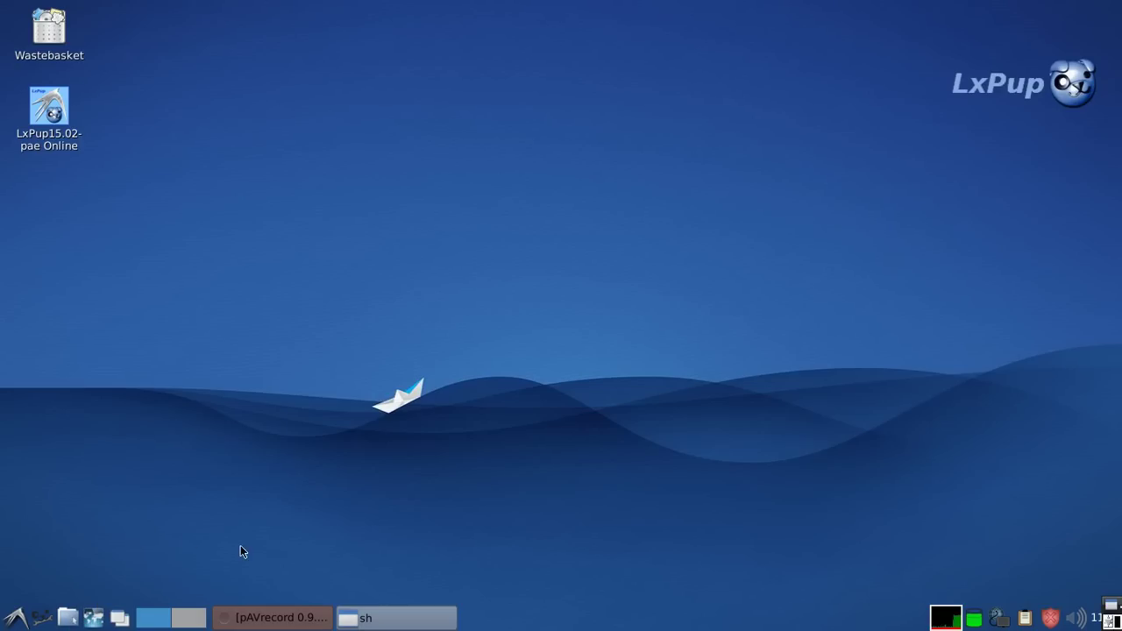
{"action": "left_click", "coordinate": [54, 115]}
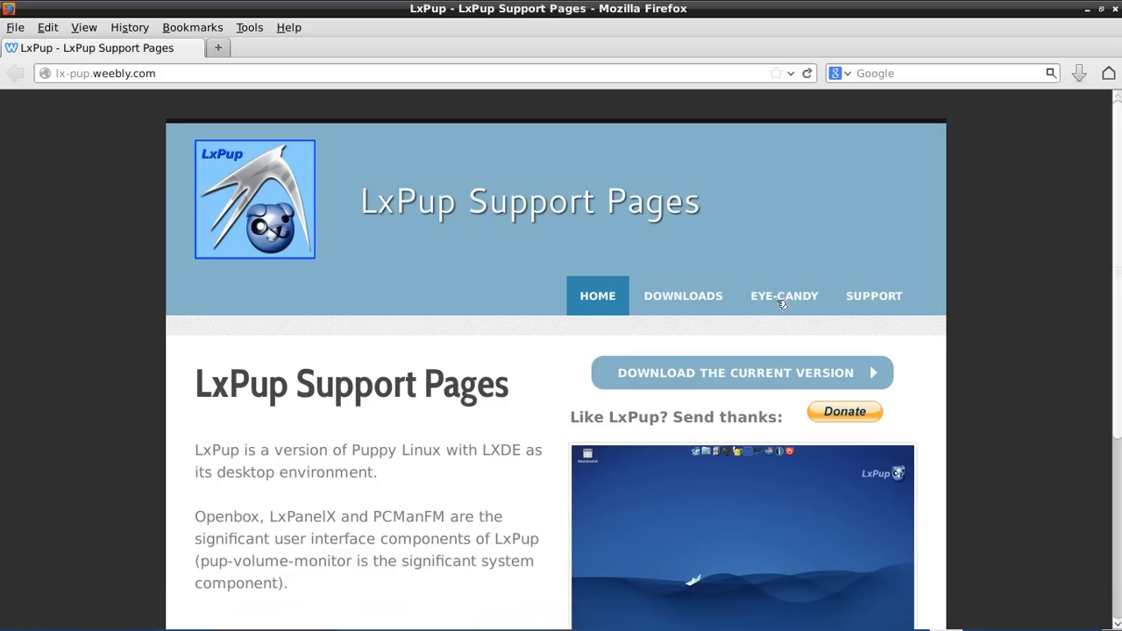
{"action": "left_click", "coordinate": [1117, 8]}
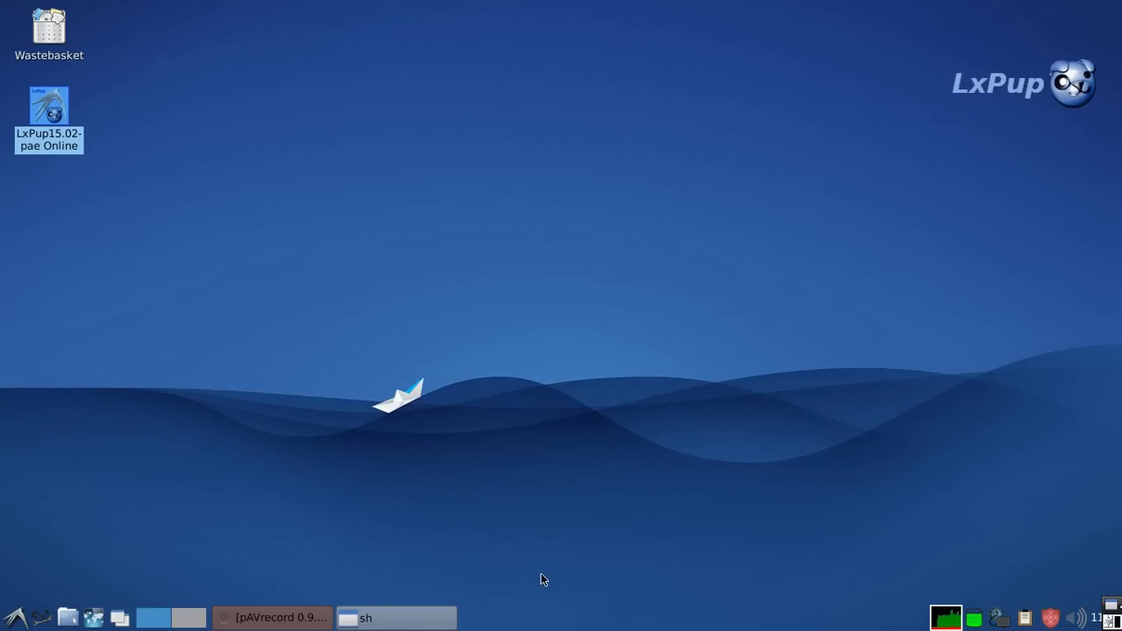
- Open Panel Settings from the panel's right-click menu
{"action": "right_click", "coordinate": [587, 622]}
{"action": "mouse_move", "coordinate": [628, 581]}
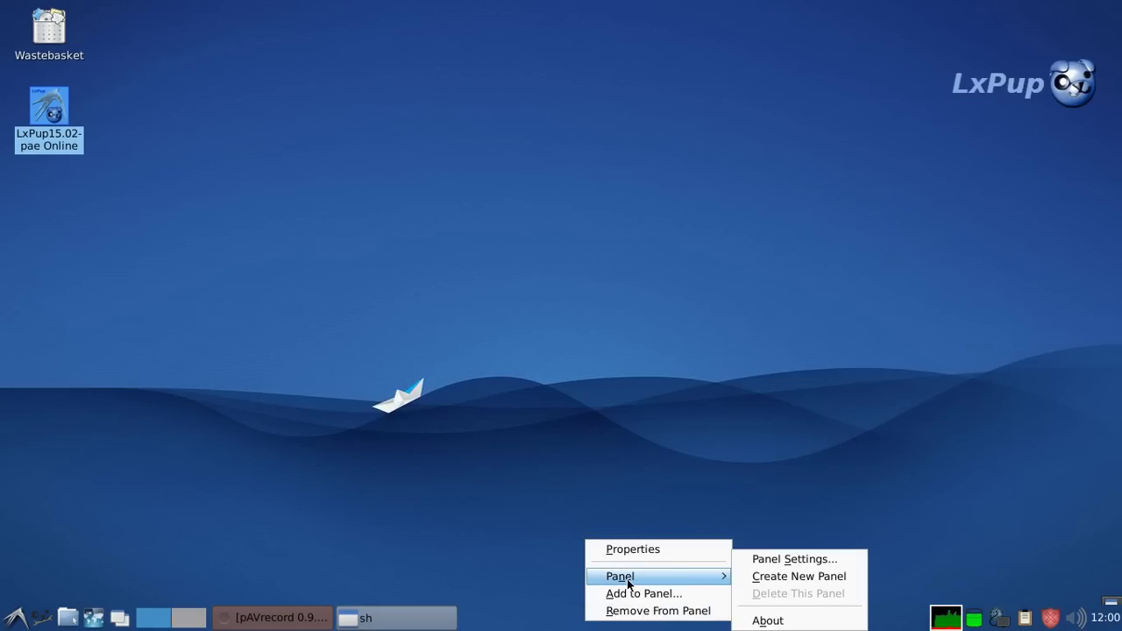
{"action": "left_click", "coordinate": [782, 560]}
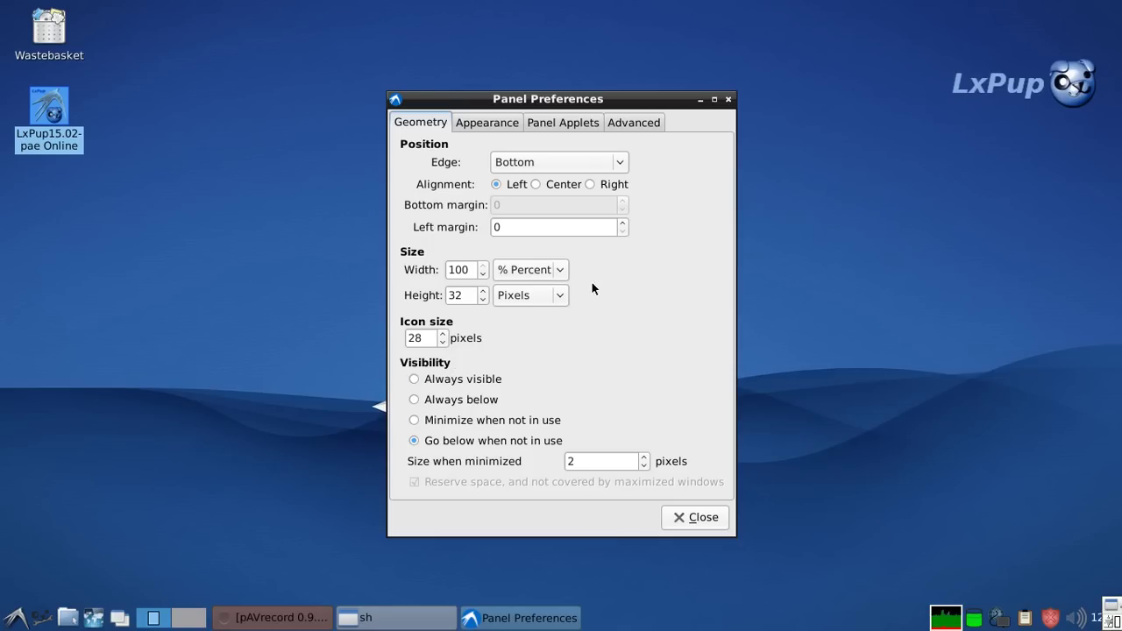
- Review the Appearance, Panel Applets and Advanced tabs, then select Application Launch Bar
{"action": "left_click", "coordinate": [488, 123]}
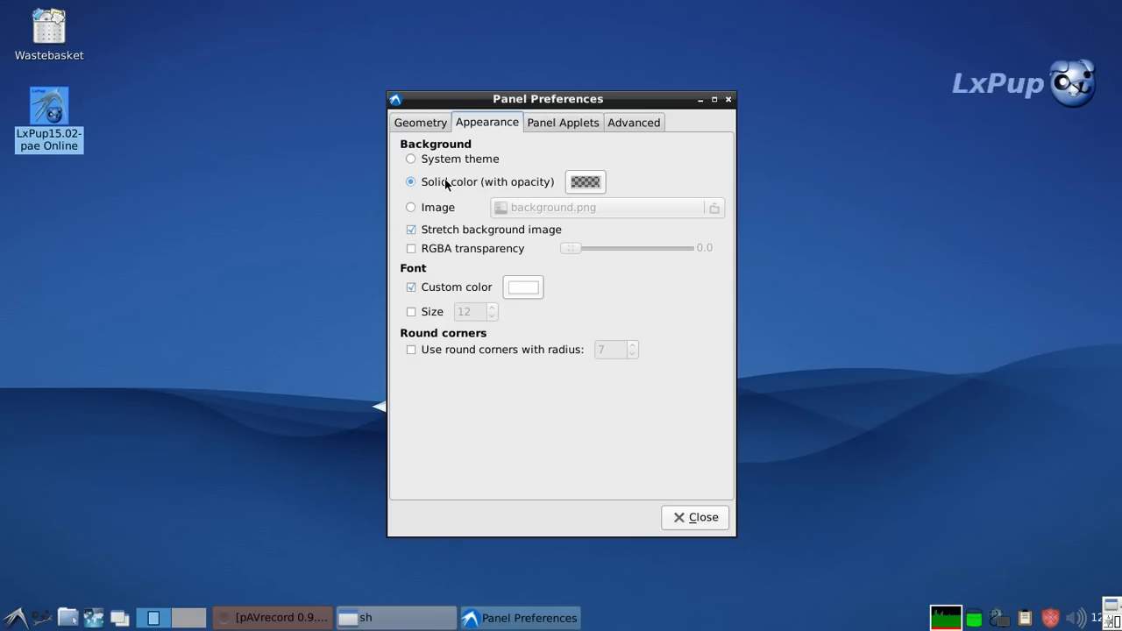
{"action": "left_click", "coordinate": [566, 122]}
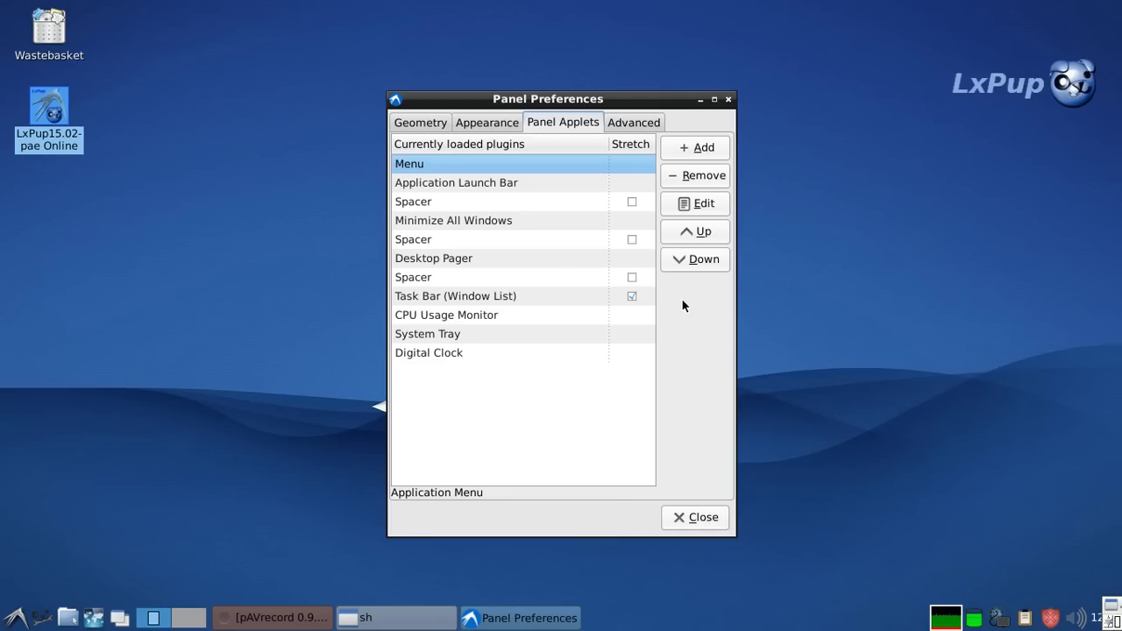
{"action": "left_click", "coordinate": [650, 123]}
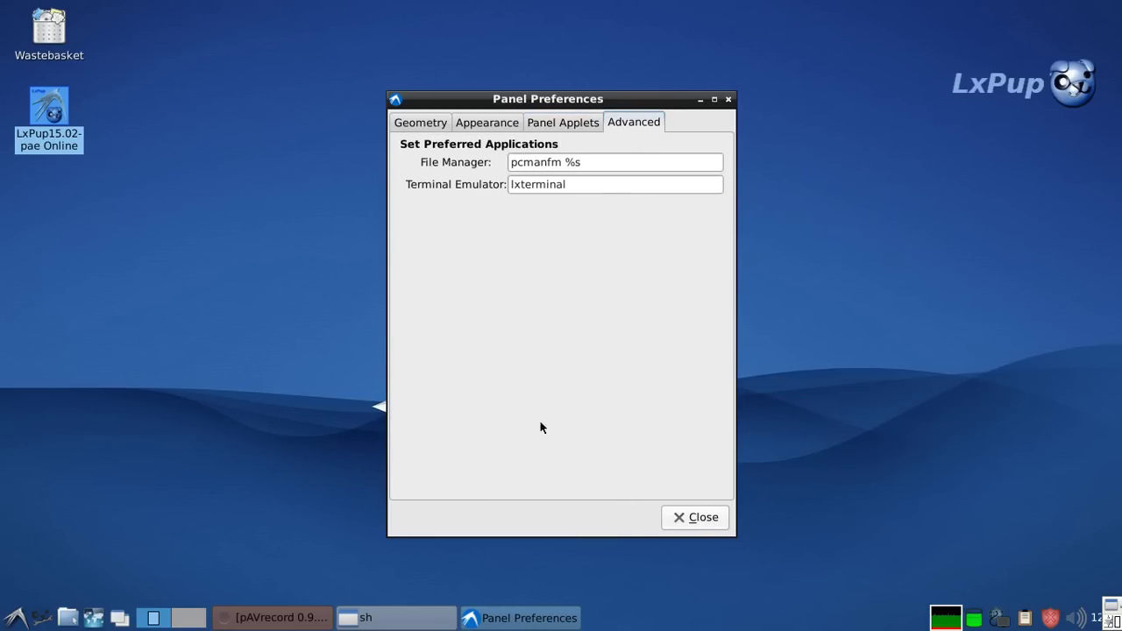
{"action": "left_click", "coordinate": [481, 128]}
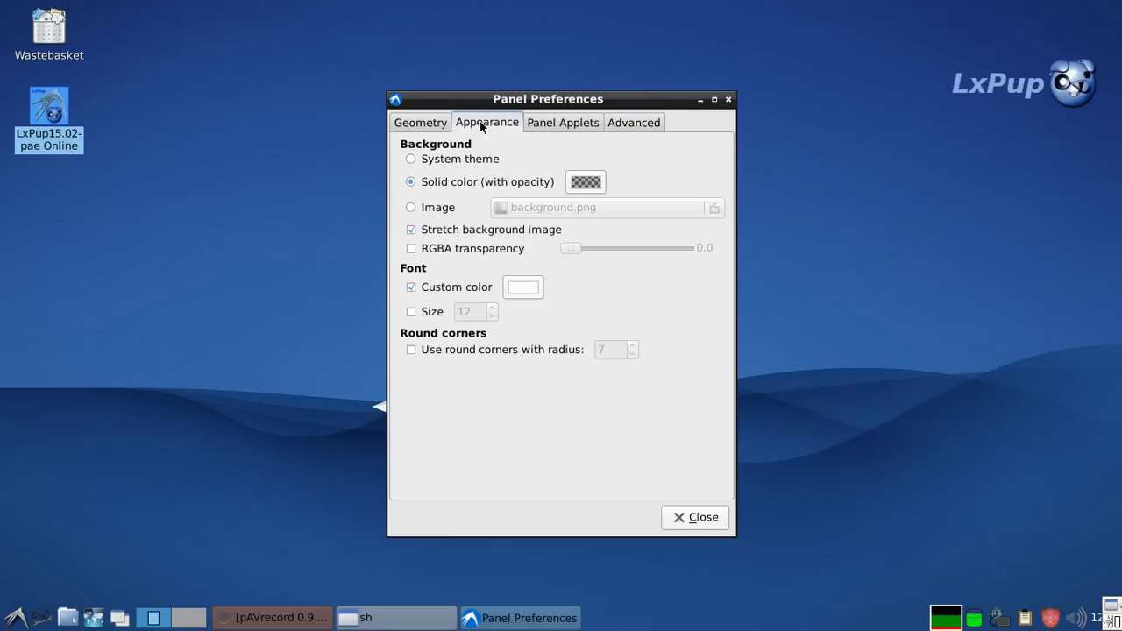
{"action": "left_click", "coordinate": [573, 126]}
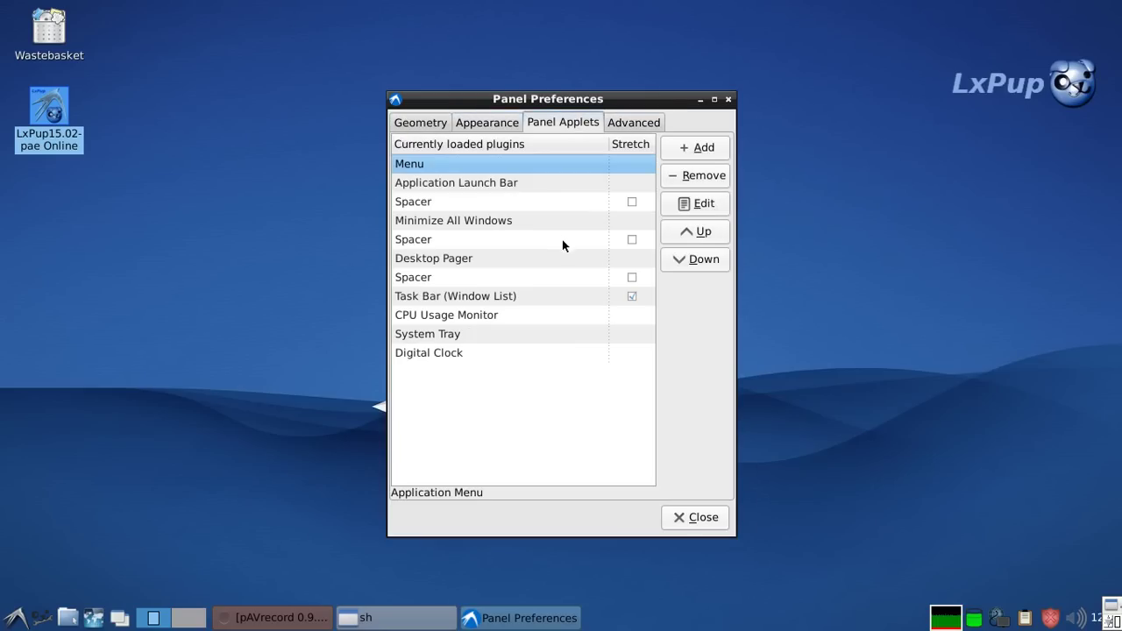
{"action": "left_click", "coordinate": [457, 182]}
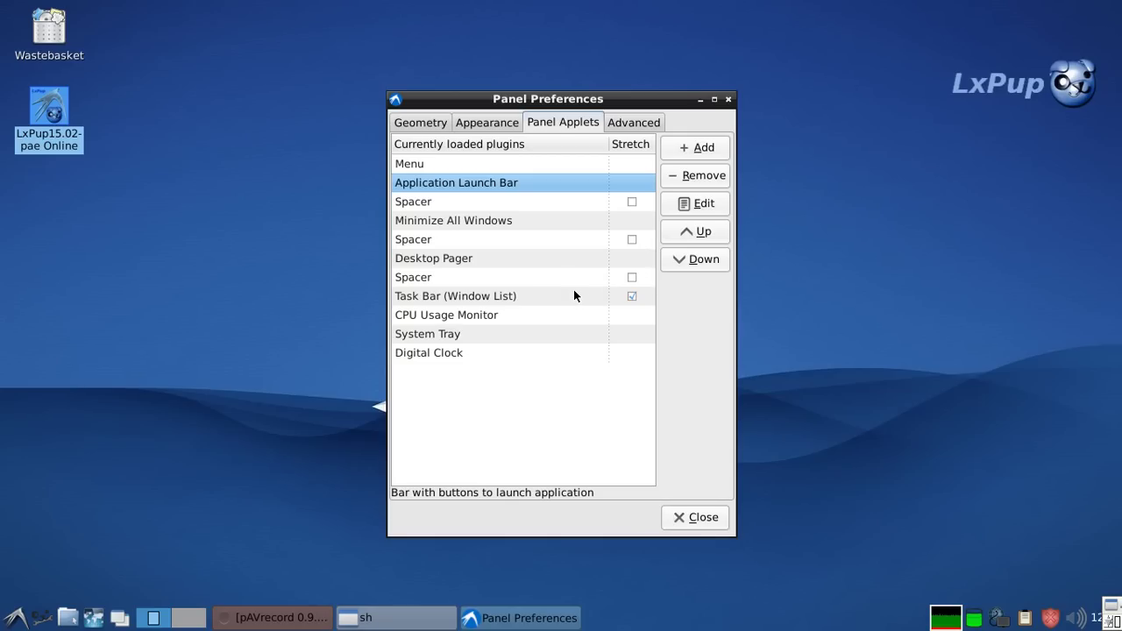
- Open the Application Launch Bar editor, close Panel Preferences, centre the editor, then close it
{"action": "left_click", "coordinate": [686, 207]}
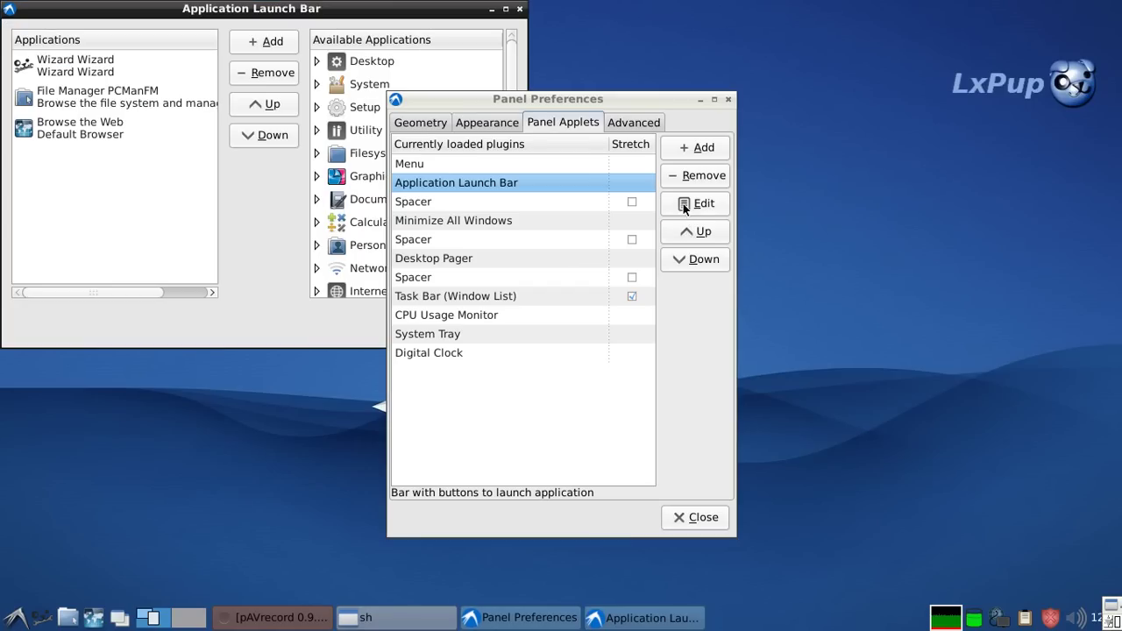
{"action": "left_click", "coordinate": [702, 521]}
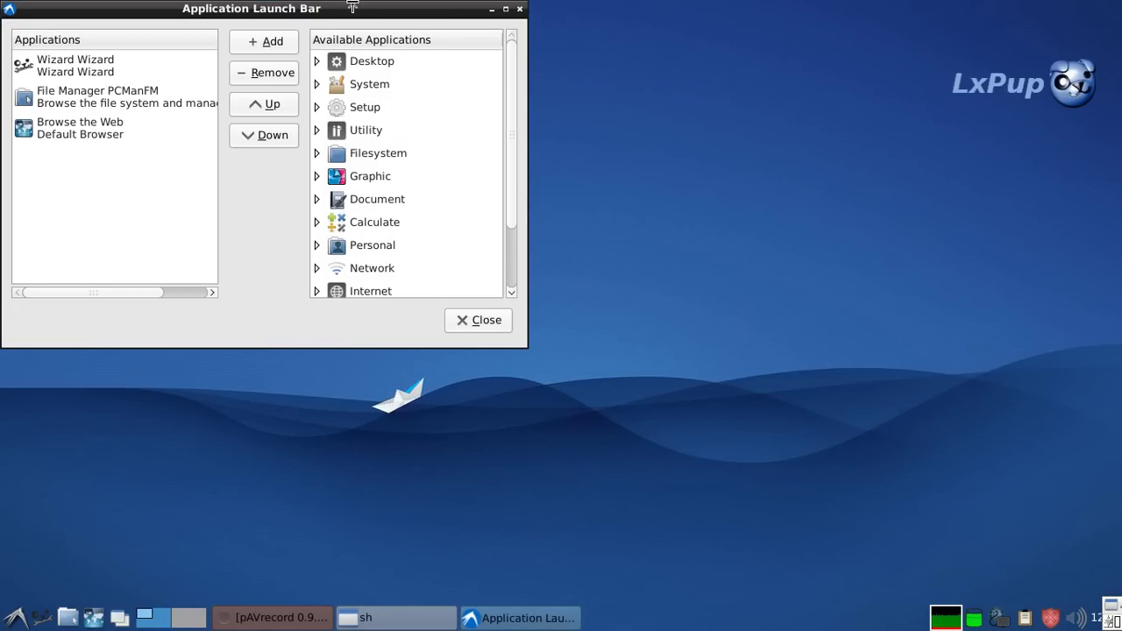
{"action": "left_click_drag", "start_coordinate": [352, 7], "coordinate": [557, 137]}
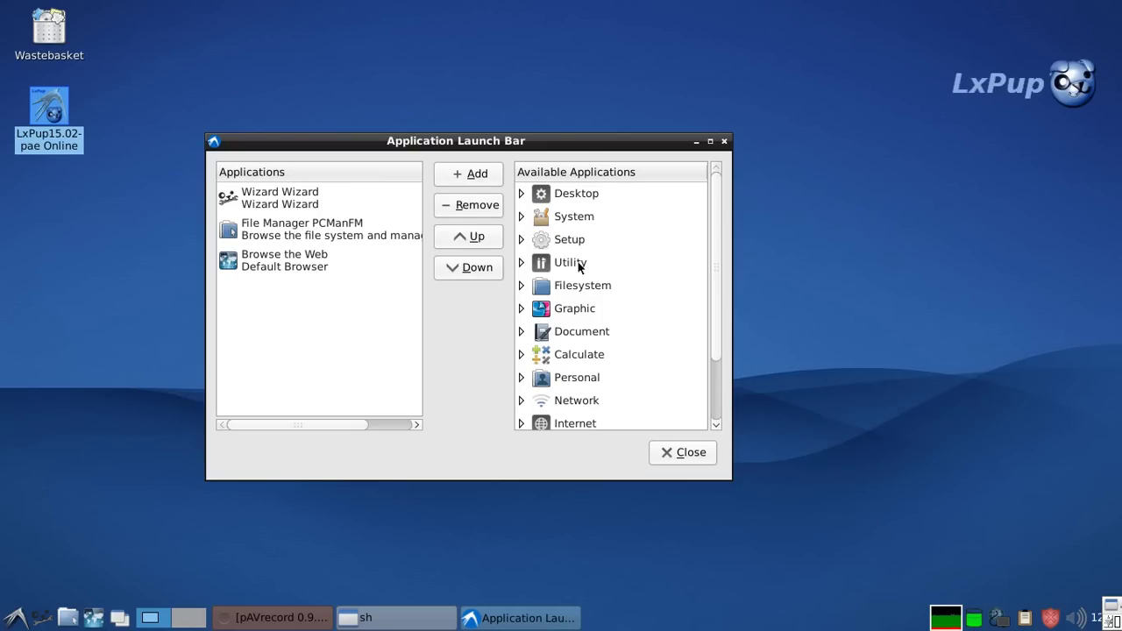
{"action": "left_click", "coordinate": [684, 454]}
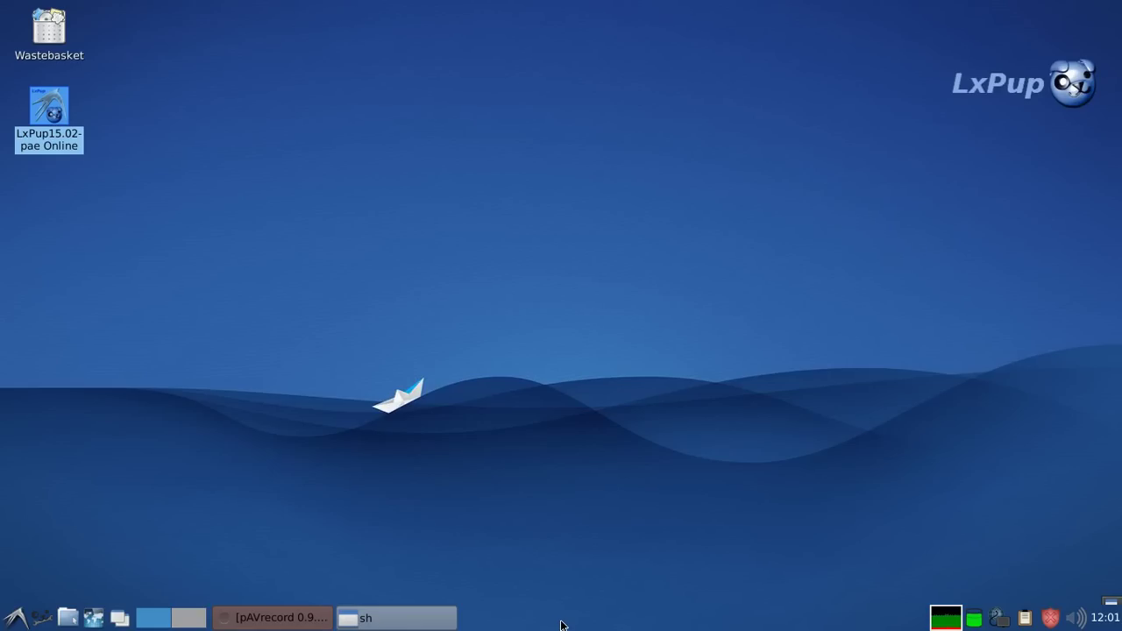
{"action": "left_click", "coordinate": [289, 619]}
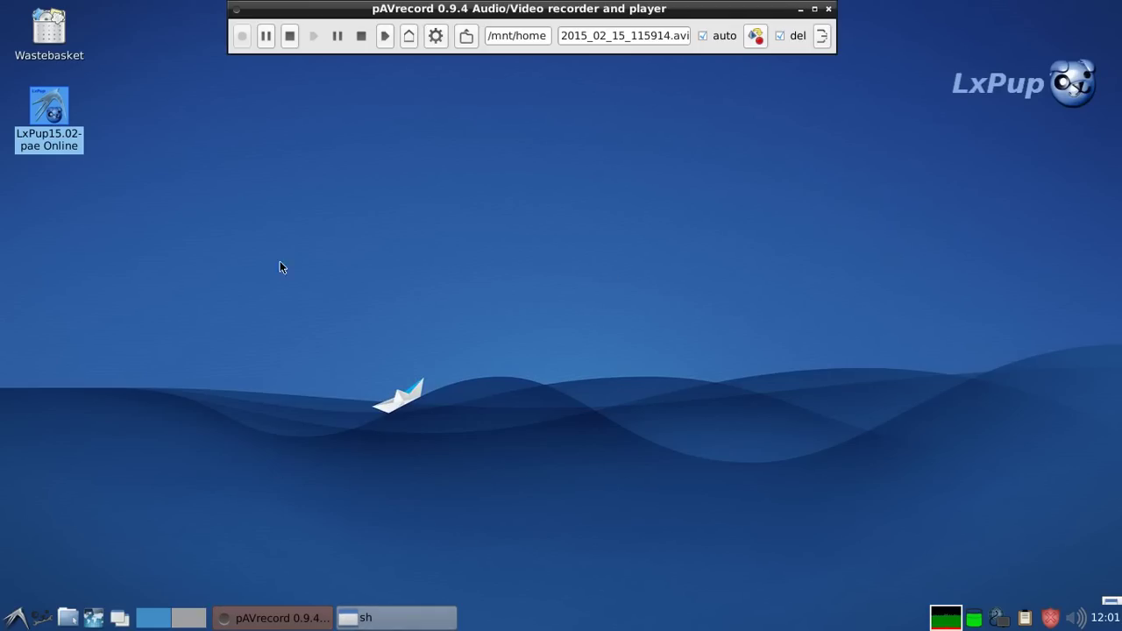
{"action": "left_click", "coordinate": [290, 36]}
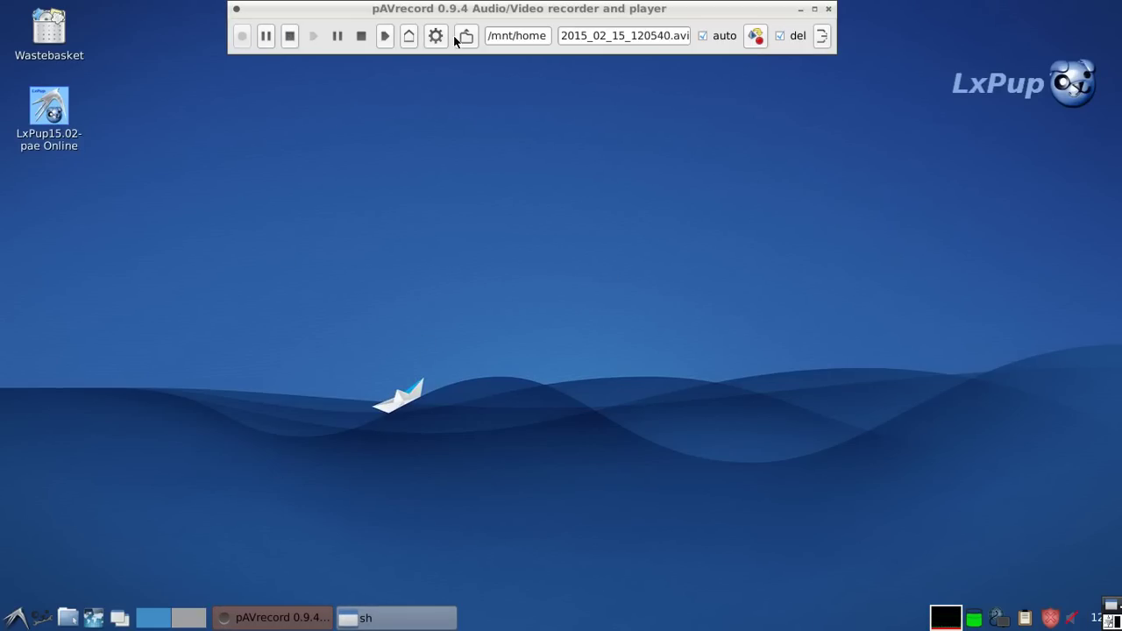
{"action": "left_click", "coordinate": [800, 10]}
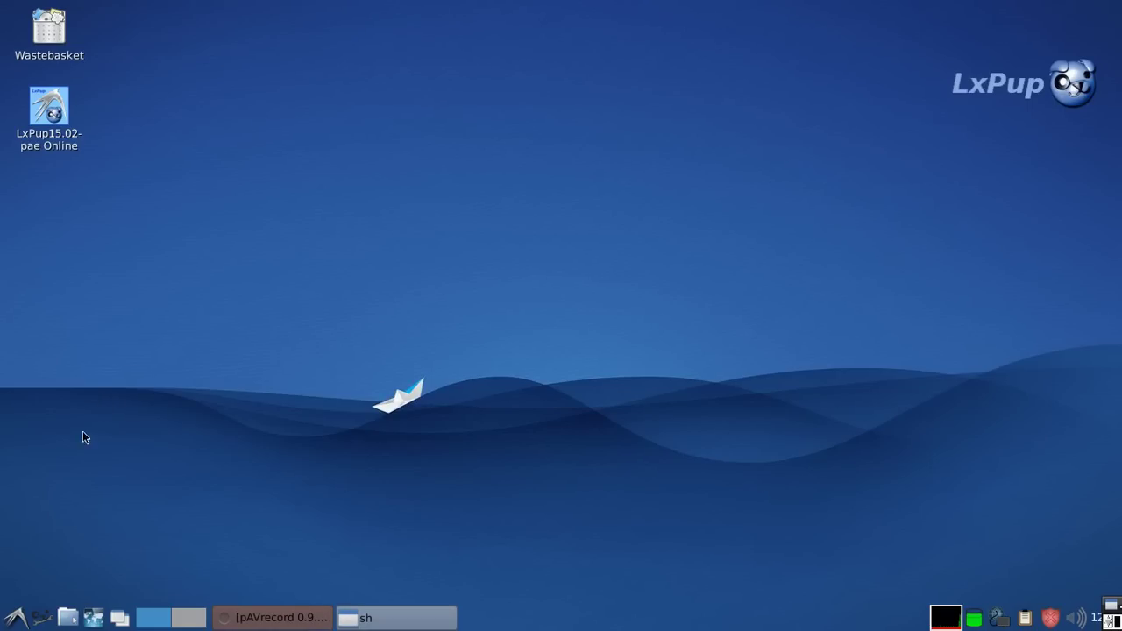
{"action": "left_click", "coordinate": [13, 622]}
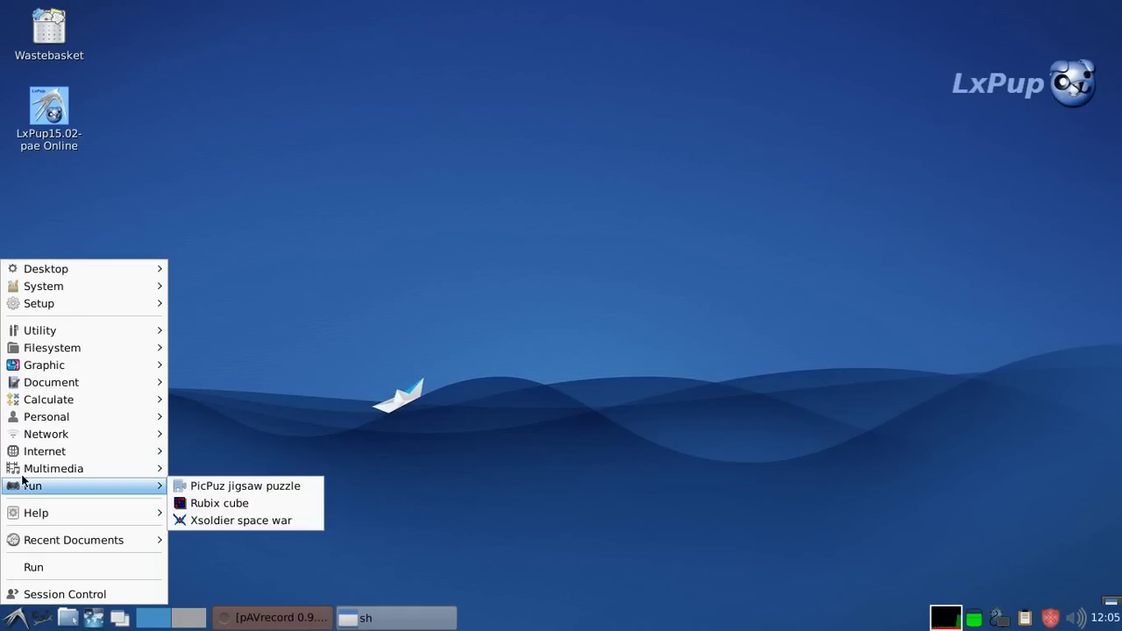
{"action": "mouse_move", "coordinate": [24, 458]}
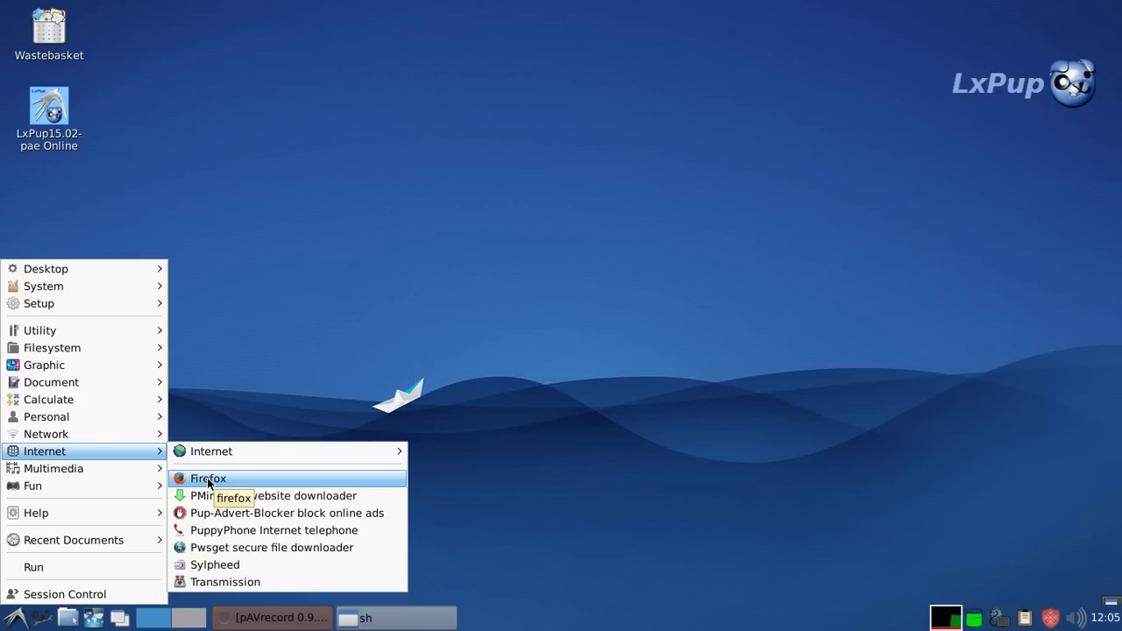
{"action": "left_click", "coordinate": [245, 359]}
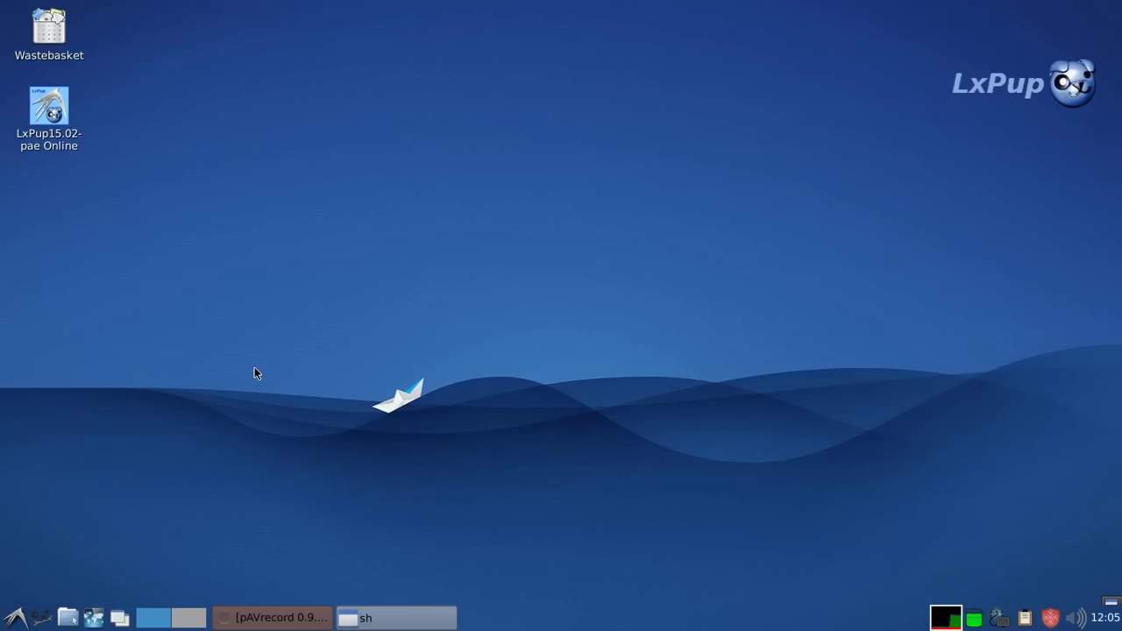
{"action": "left_click", "coordinate": [49, 103]}
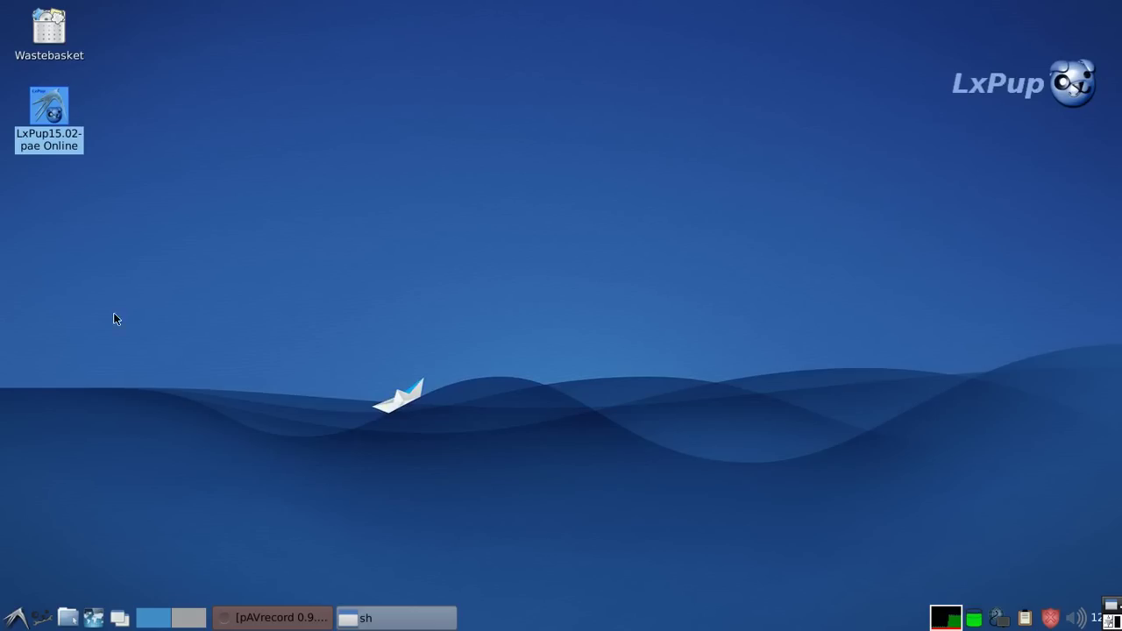
{"action": "left_click", "coordinate": [93, 621]}
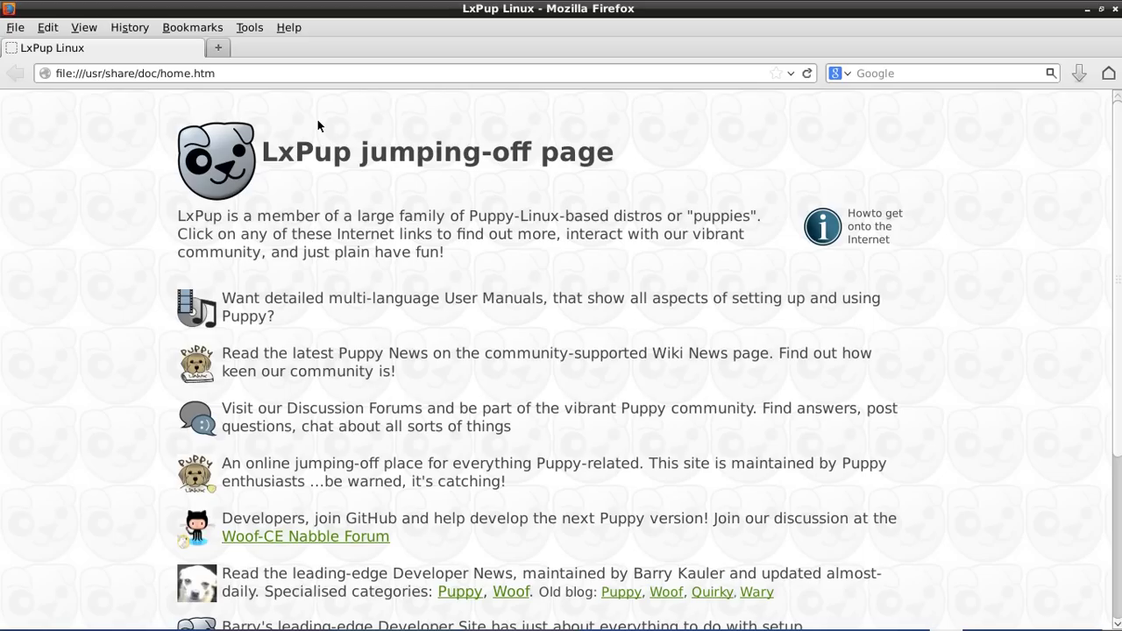
{"action": "left_click", "coordinate": [1116, 9]}
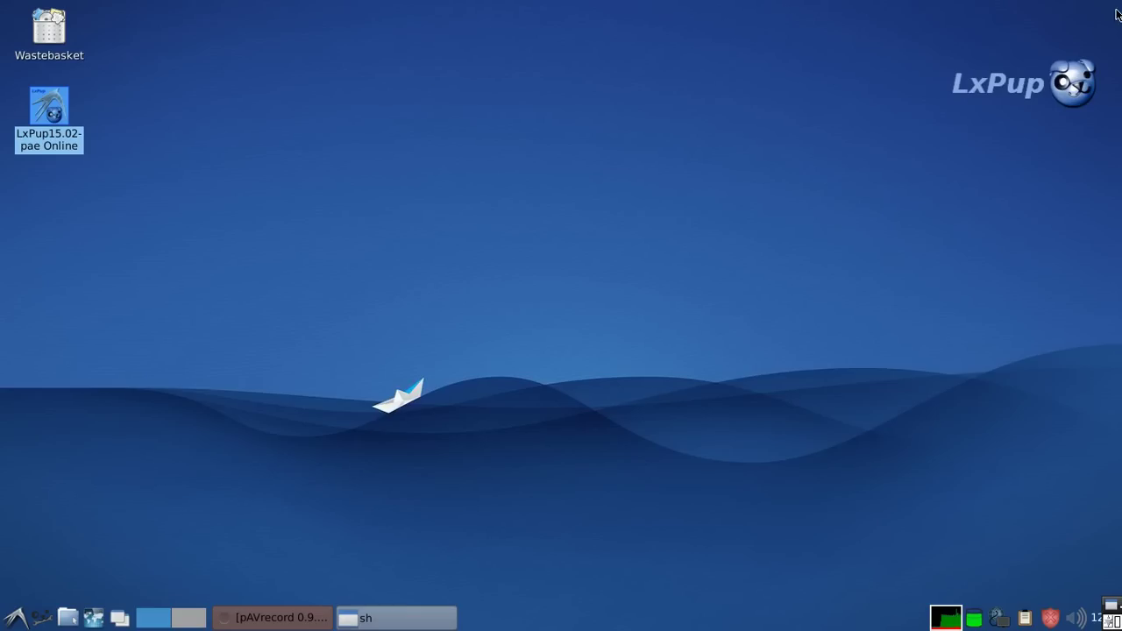
- Load lx-pup.weebly.com from the LxPup15.02-pae Online icon and browse its Downloads and Eye-Candy menus
{"action": "left_click", "coordinate": [50, 105]}
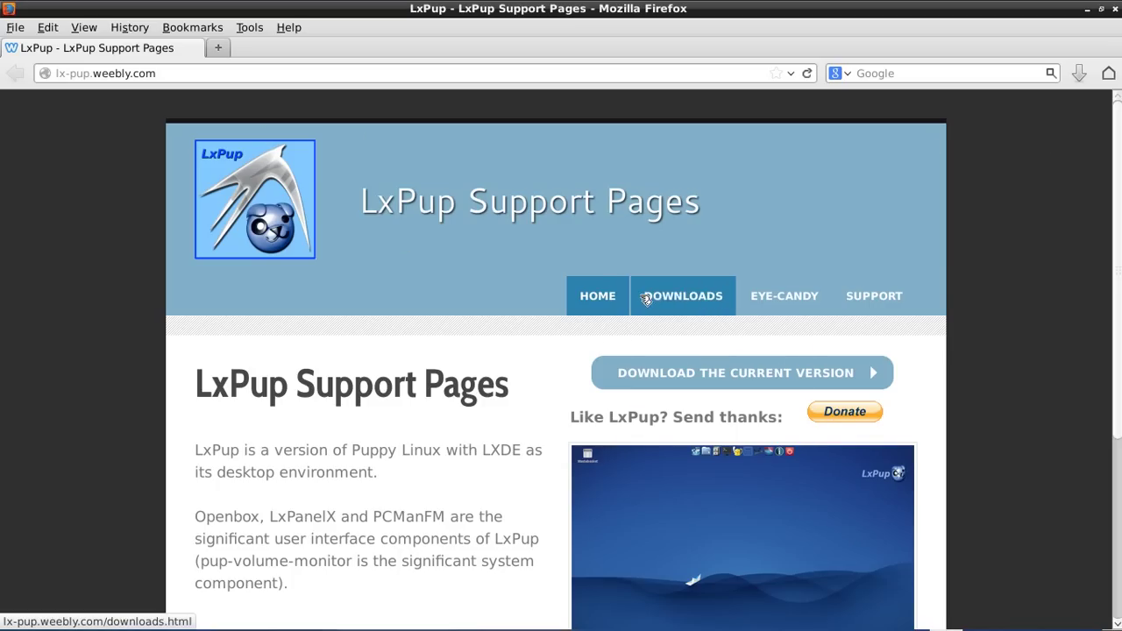
{"action": "mouse_move", "coordinate": [677, 299]}
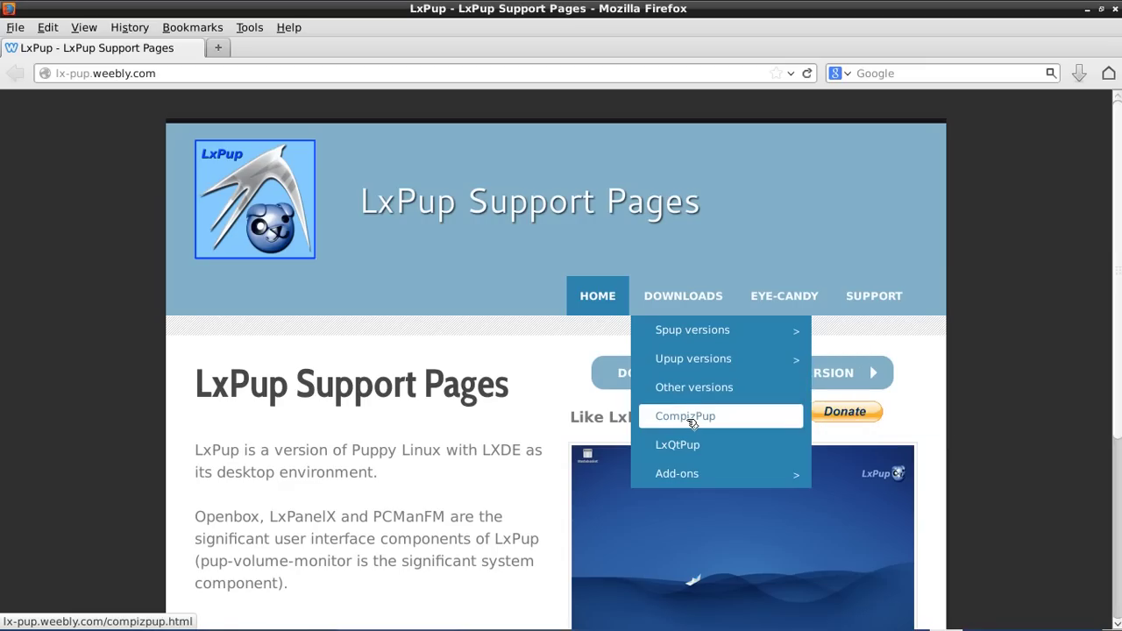
{"action": "mouse_move", "coordinate": [697, 479]}
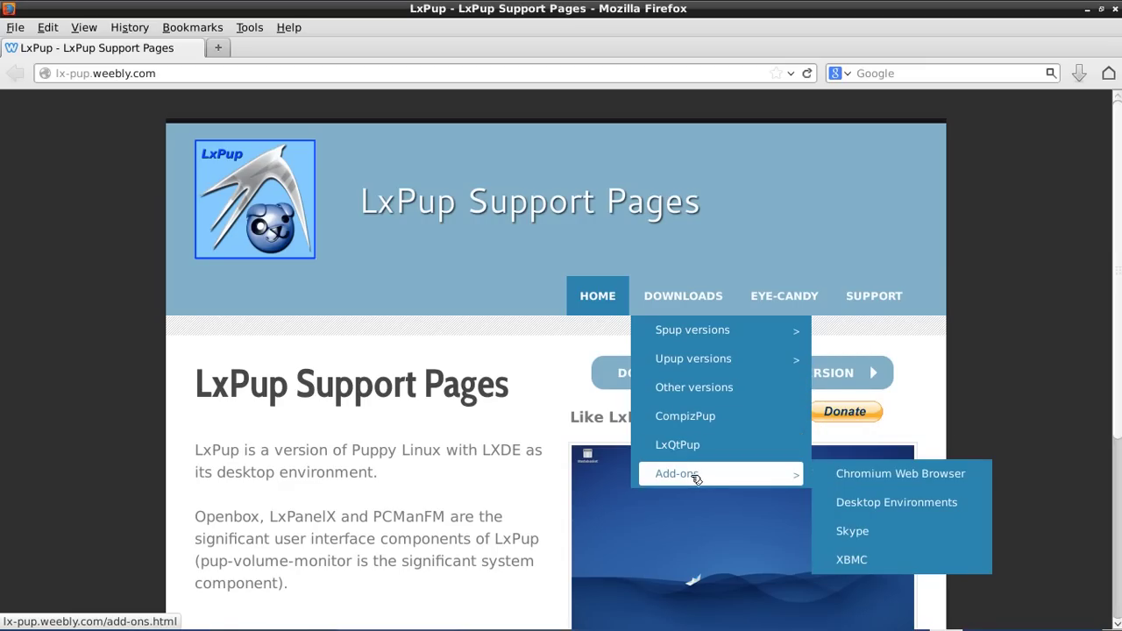
{"action": "mouse_move", "coordinate": [796, 297]}
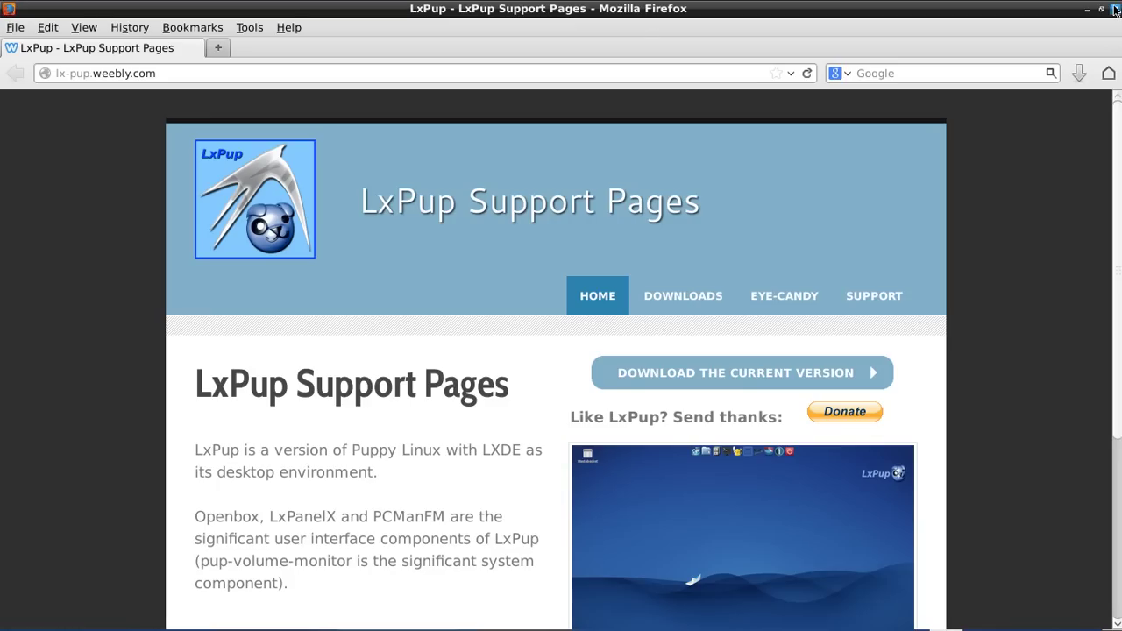
- Confirm in About Firefox that ESR 24.6.0 is up to date, then close the browser
{"action": "left_click", "coordinate": [290, 27]}
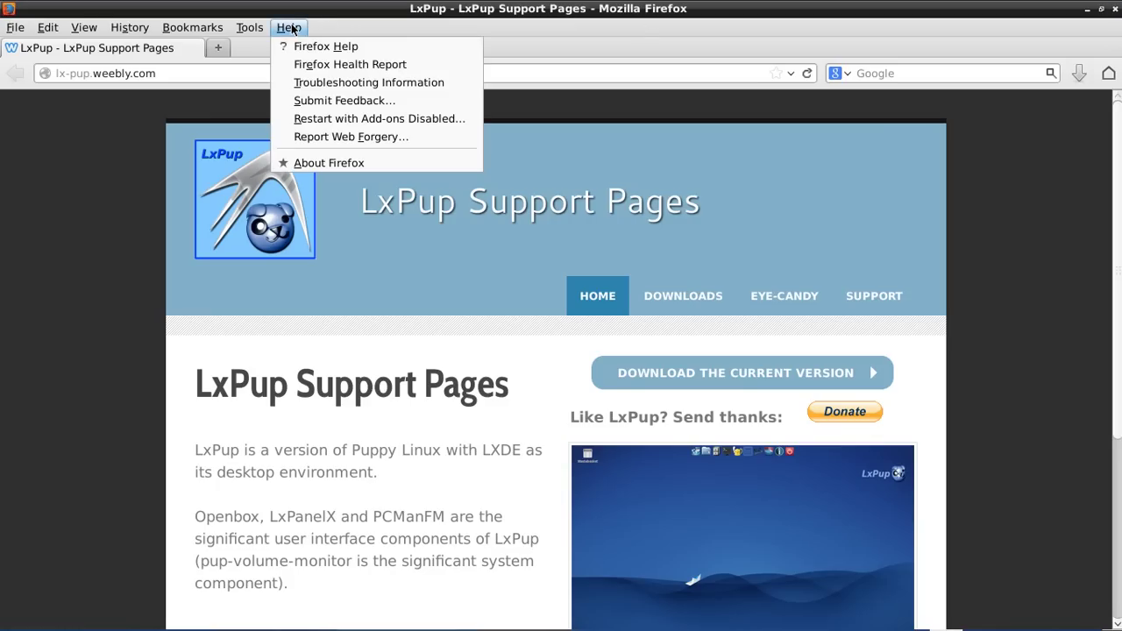
{"action": "left_click", "coordinate": [322, 170]}
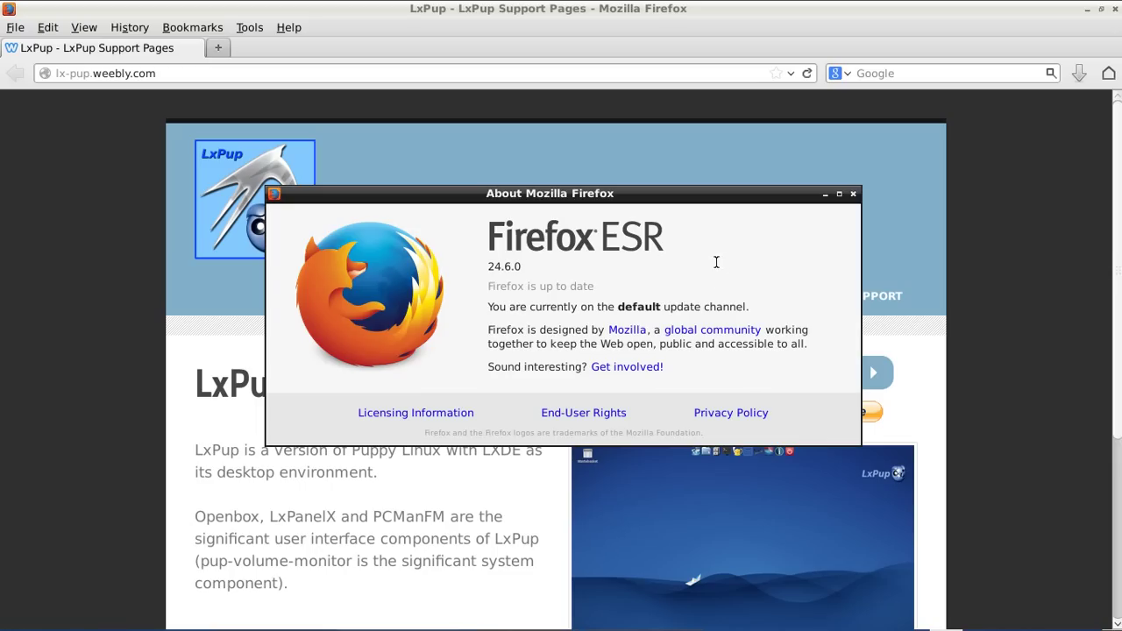
{"action": "left_click", "coordinate": [854, 195]}
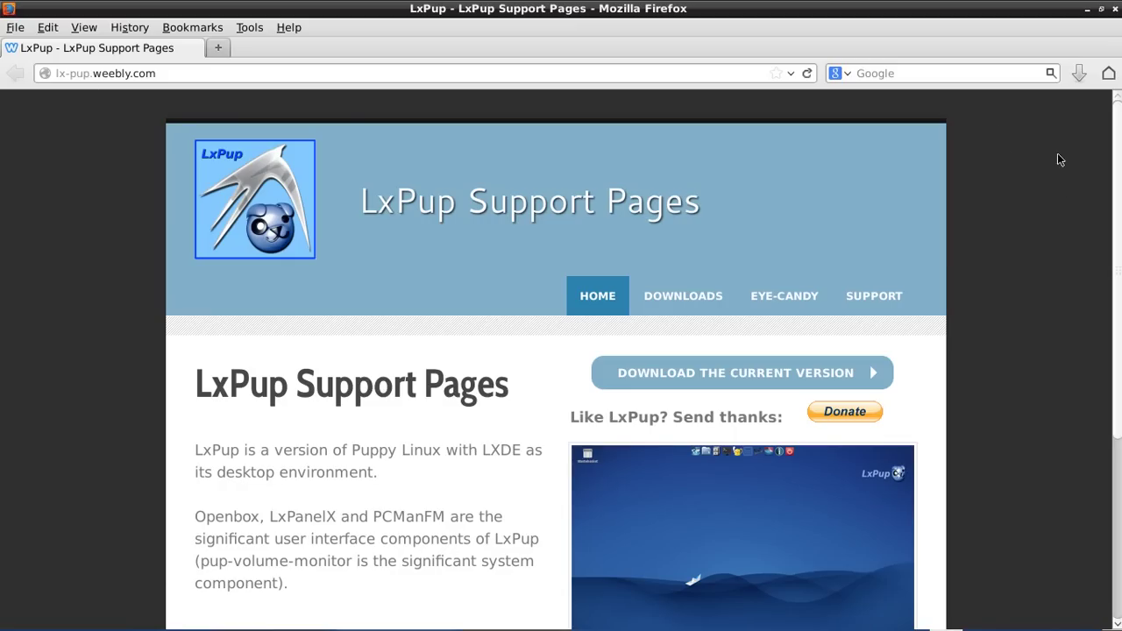
{"action": "left_click", "coordinate": [1116, 9]}
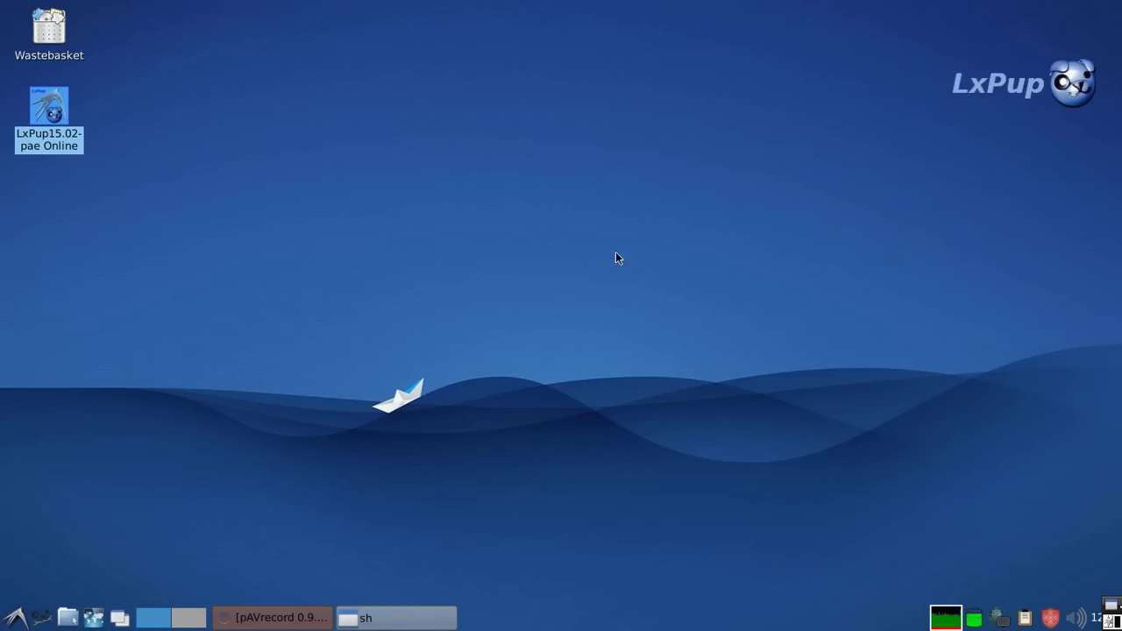
{"action": "left_click", "coordinate": [281, 618]}
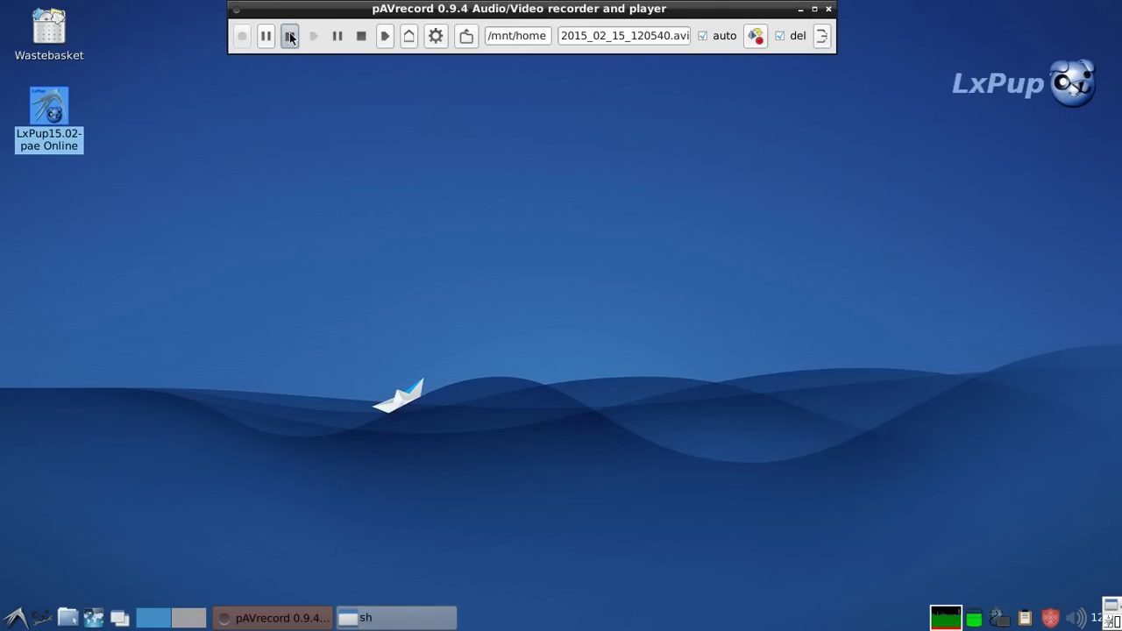
{"action": "left_click", "coordinate": [289, 35]}
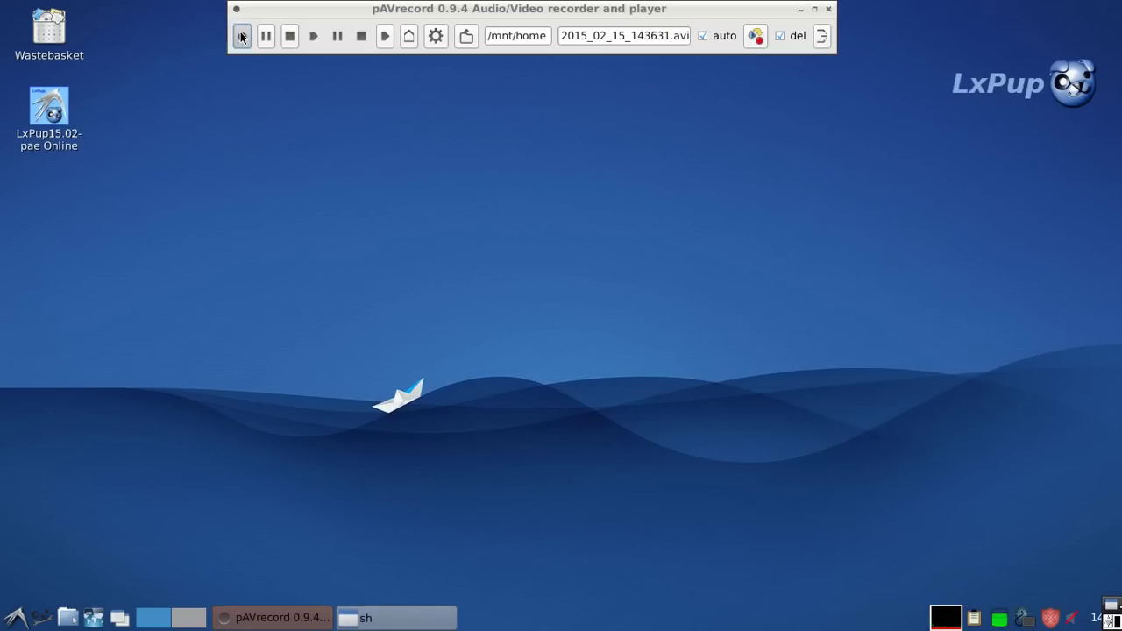
{"action": "left_click", "coordinate": [803, 9]}
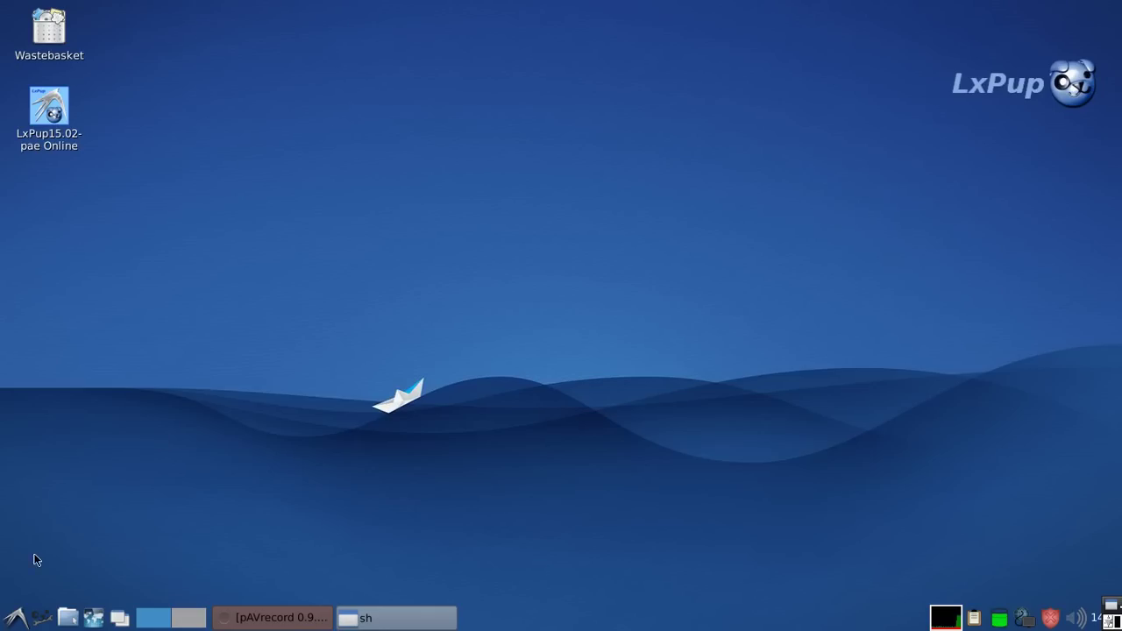
- Install the lx_right_clicks-0.6.pet package via Change appearance's Right Clicks option
{"action": "left_click", "coordinate": [14, 619]}
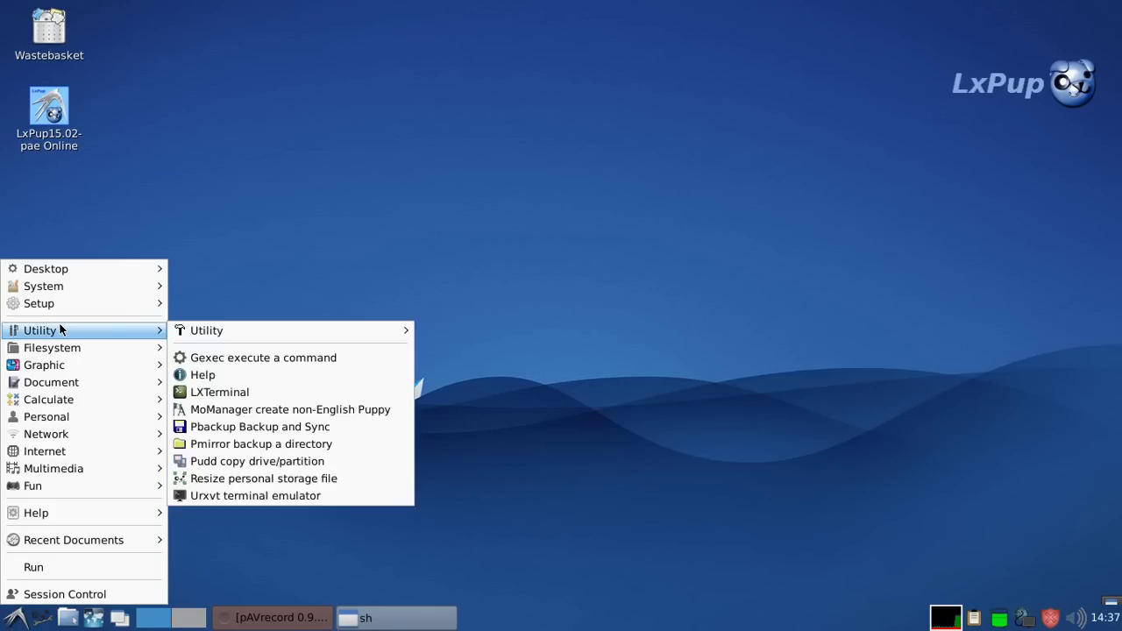
{"action": "mouse_move", "coordinate": [67, 274]}
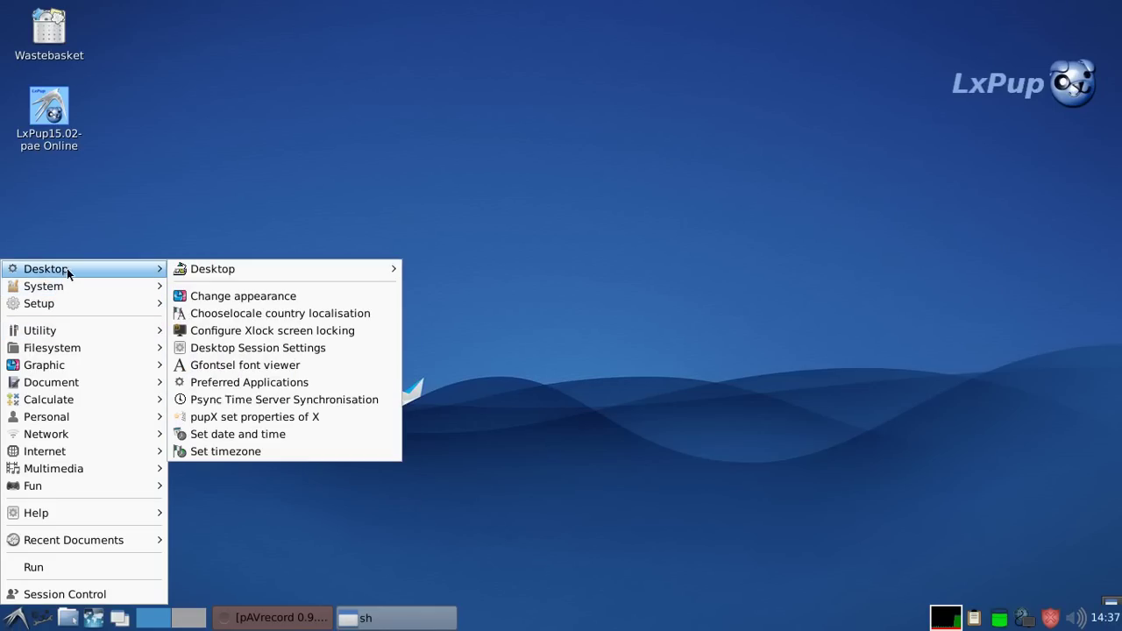
{"action": "left_click", "coordinate": [227, 301]}
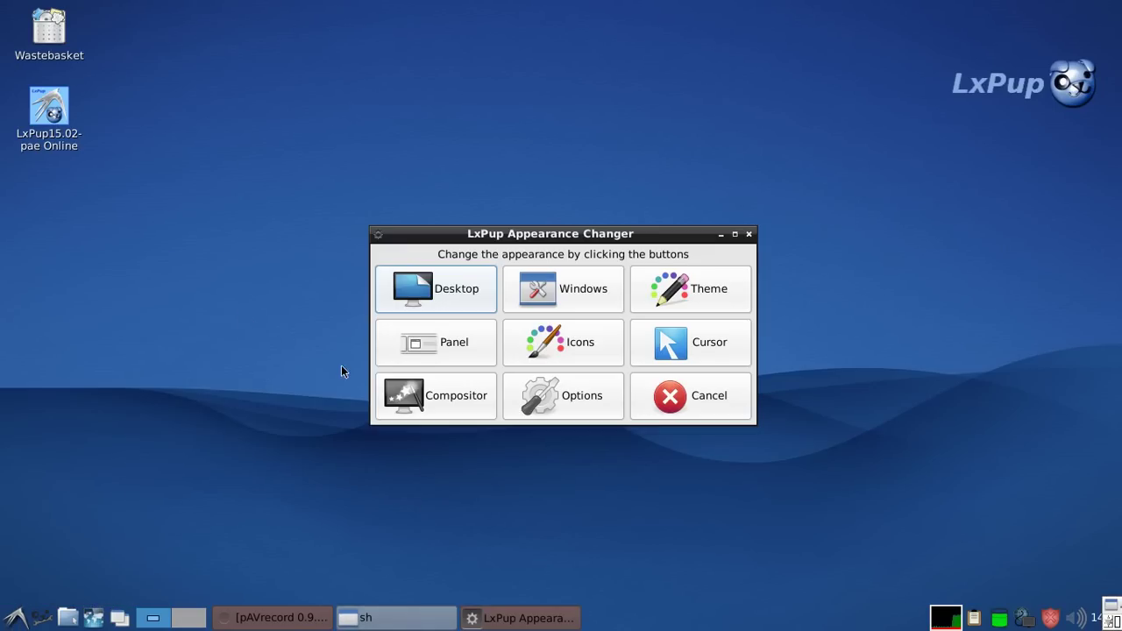
{"action": "left_click", "coordinate": [553, 397]}
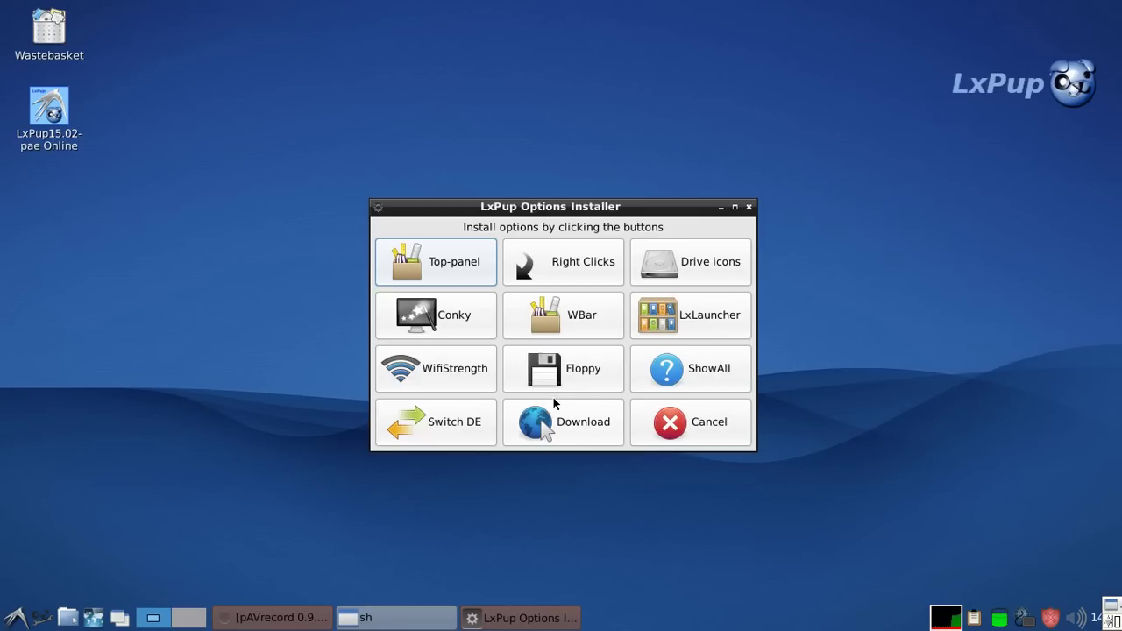
{"action": "left_click", "coordinate": [571, 263]}
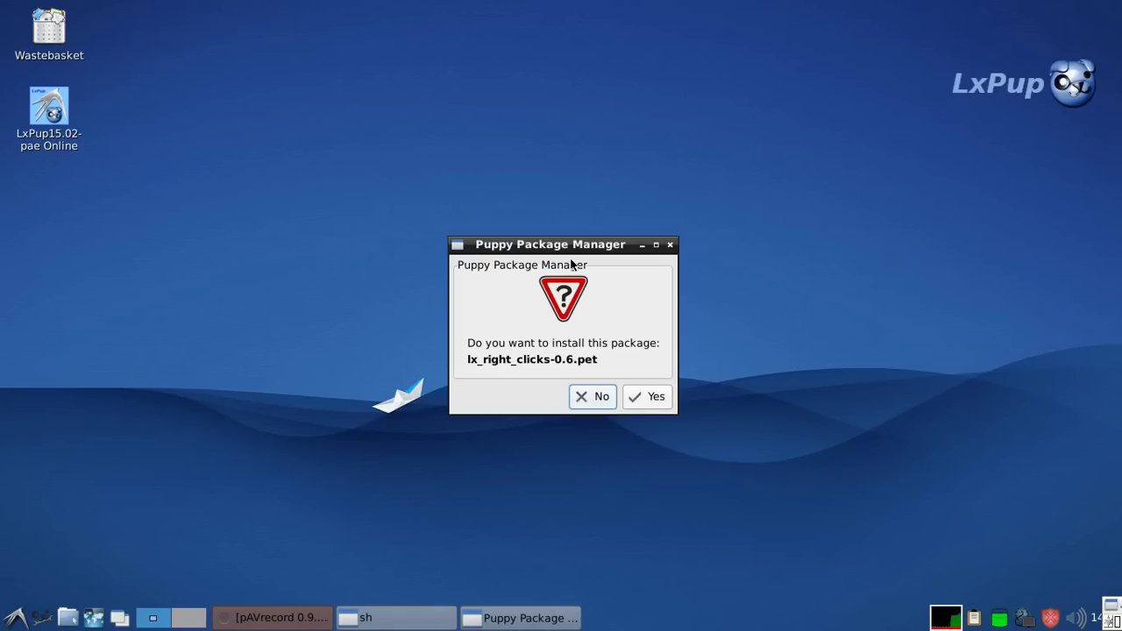
{"action": "left_click", "coordinate": [650, 399]}
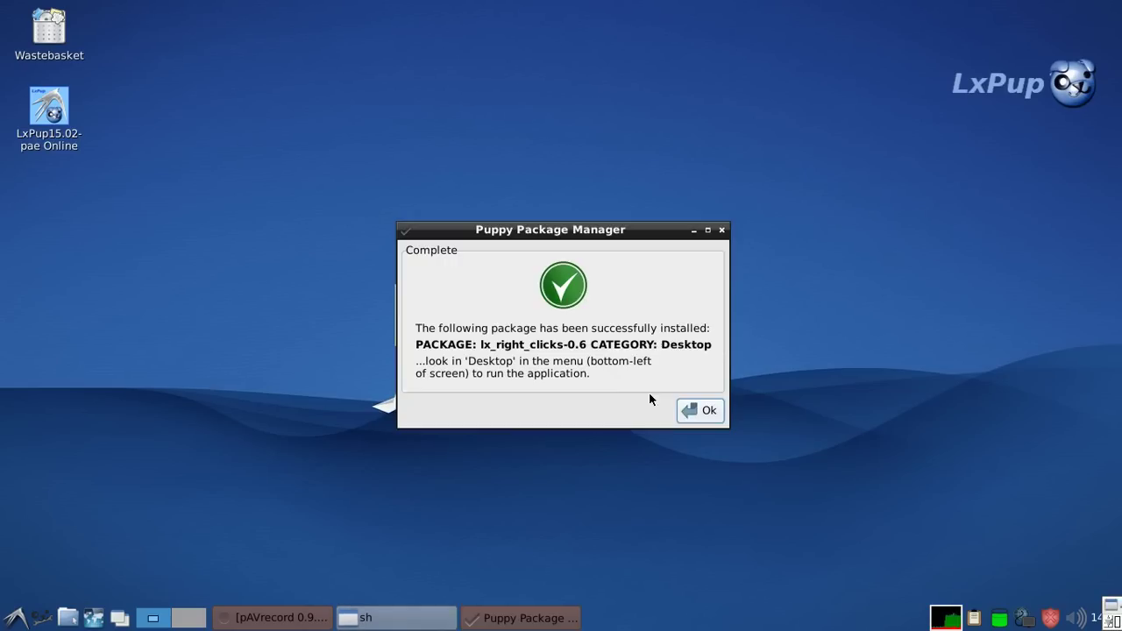
{"action": "left_click", "coordinate": [709, 412]}
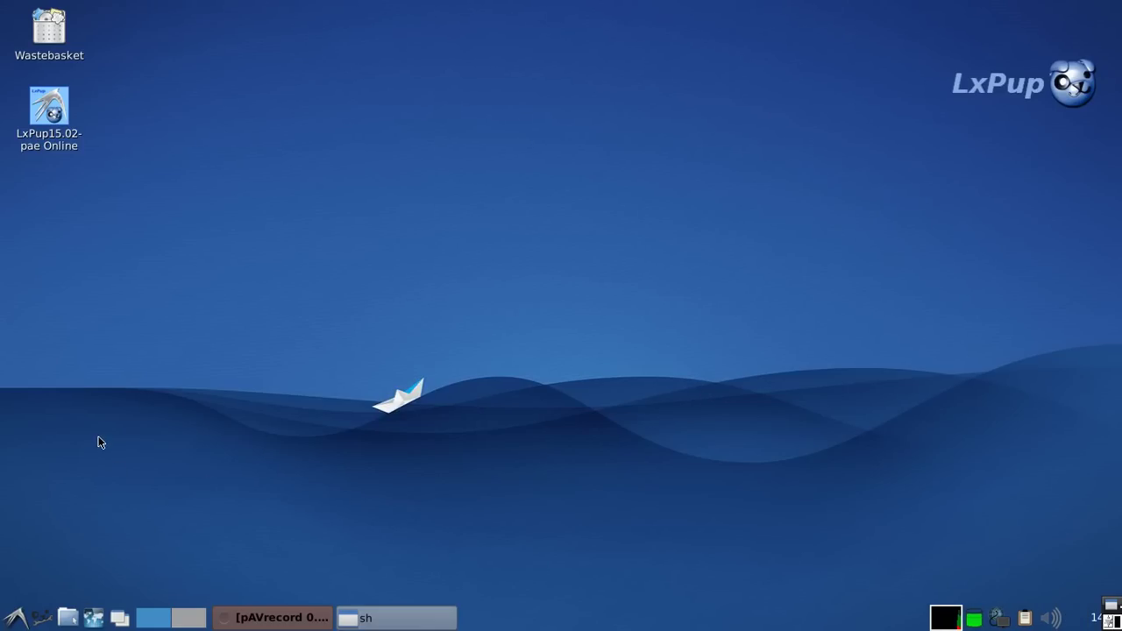
- Open the isos folder on Linux-1 (sda2) and inspect the LxPup-13.11 and CompizPup ISO details
{"action": "left_click", "coordinate": [68, 619]}
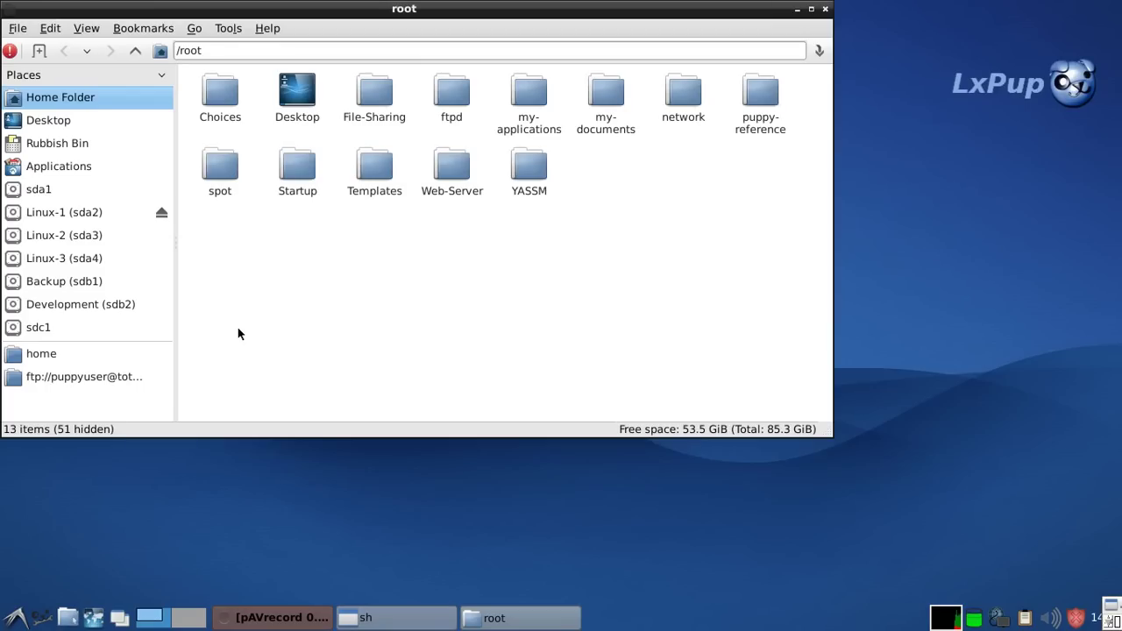
{"action": "left_click", "coordinate": [63, 213]}
{"action": "double_click", "coordinate": [682, 89]}
{"action": "left_click", "coordinate": [607, 325]}
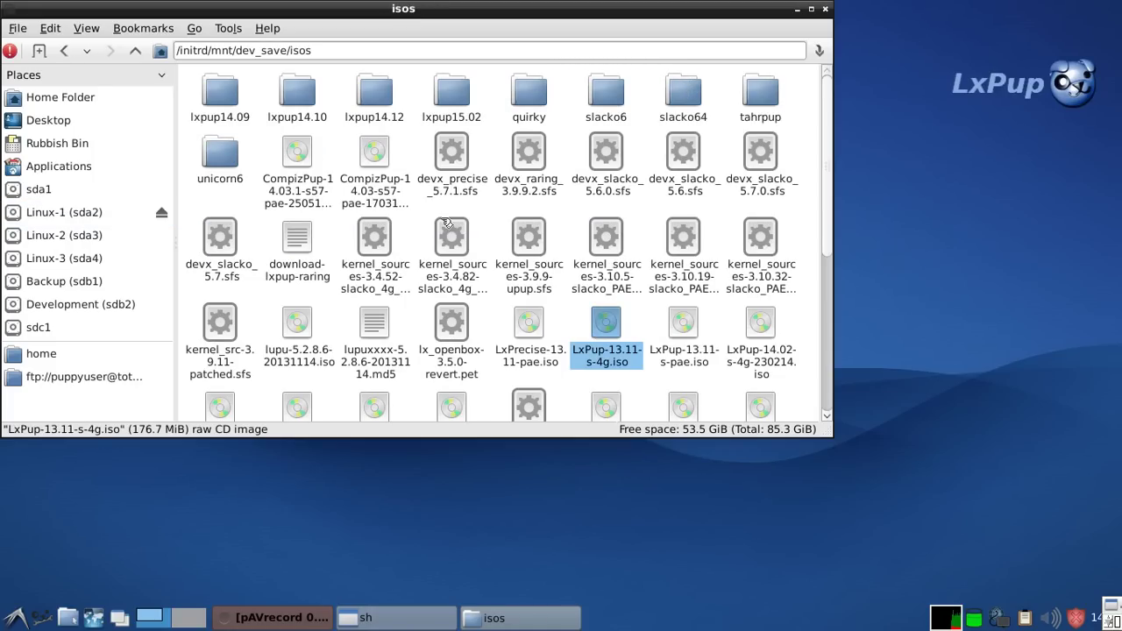
{"action": "left_click", "coordinate": [297, 149]}
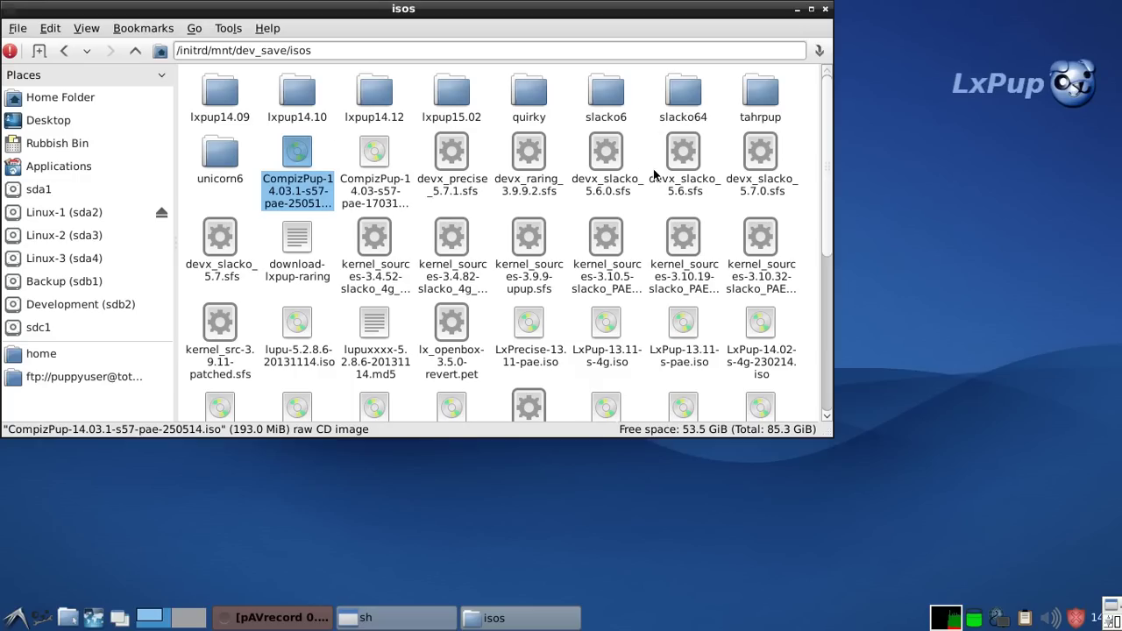
- Open the lxpup15.02 folder and pick the LxPup-15.02.1-s-pae.iso image
{"action": "left_click", "coordinate": [602, 110]}
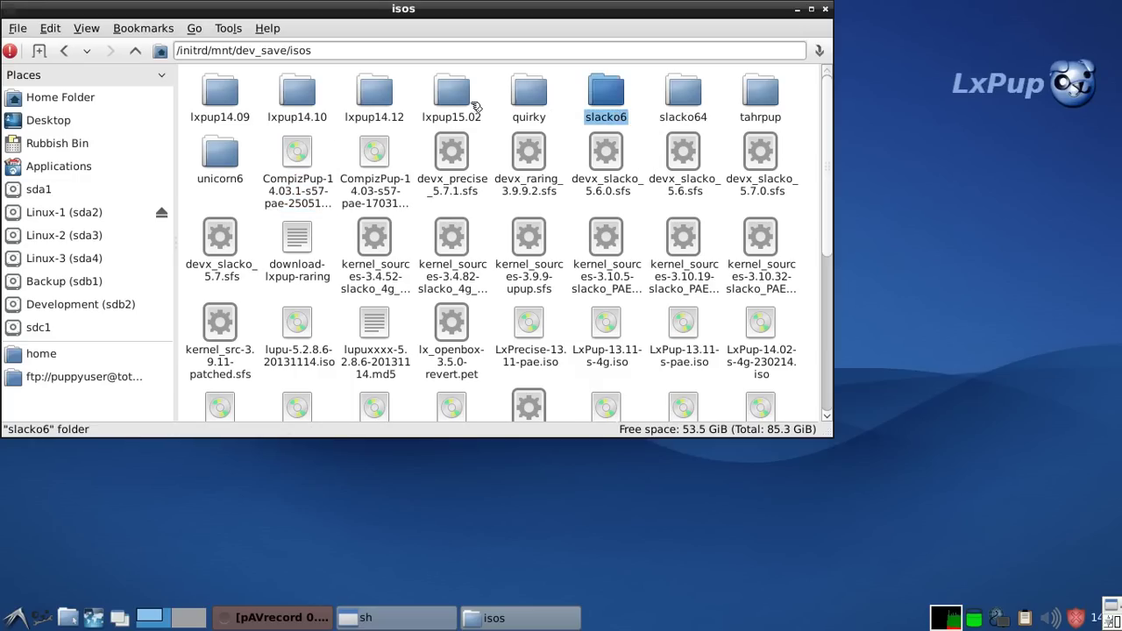
{"action": "double_click", "coordinate": [452, 95]}
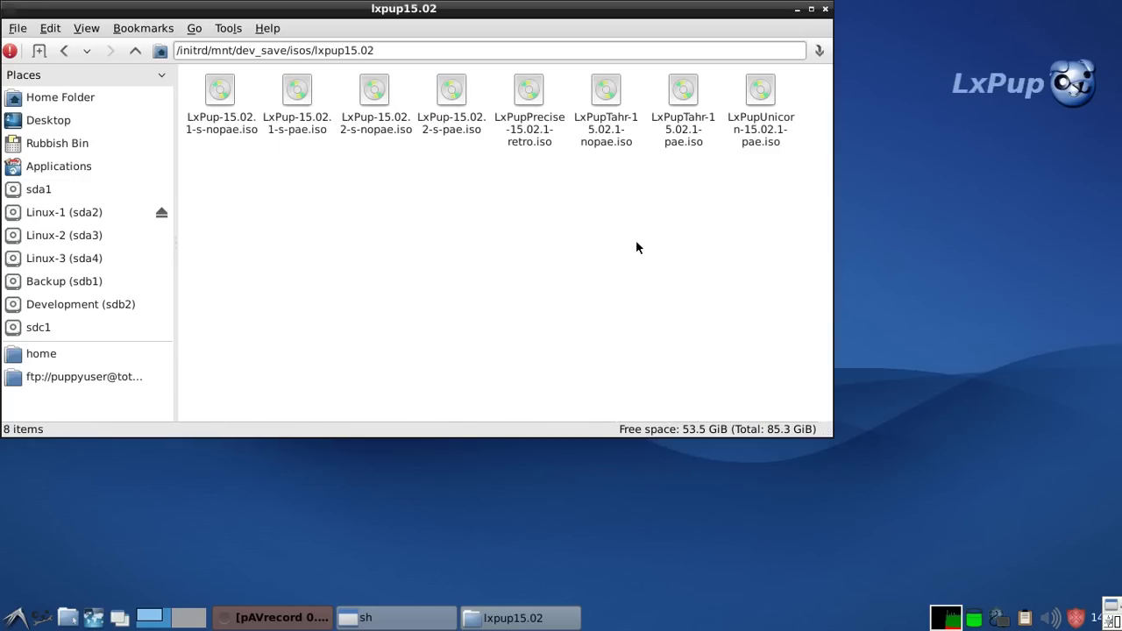
{"action": "left_click", "coordinate": [685, 90]}
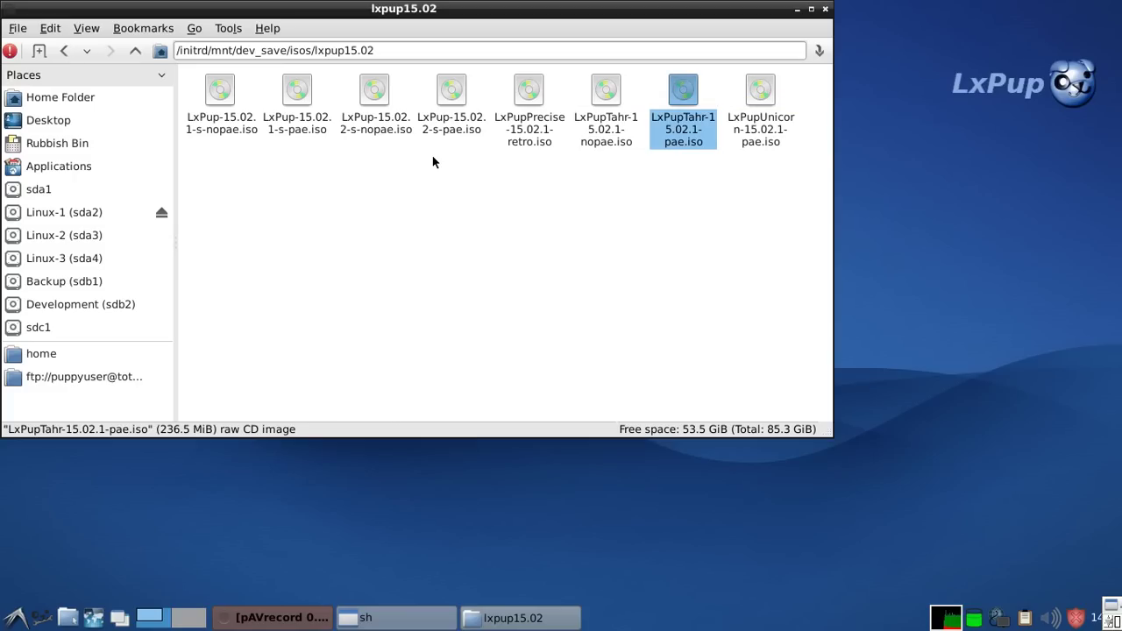
{"action": "double_click", "coordinate": [298, 89]}
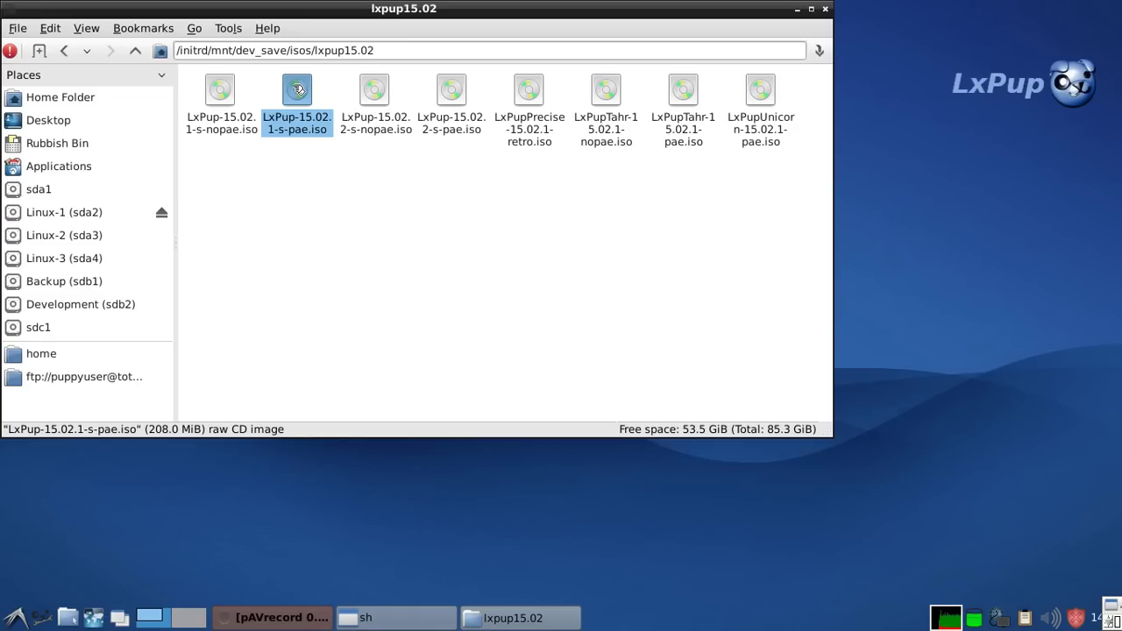
{"action": "right_click", "coordinate": [294, 89]}
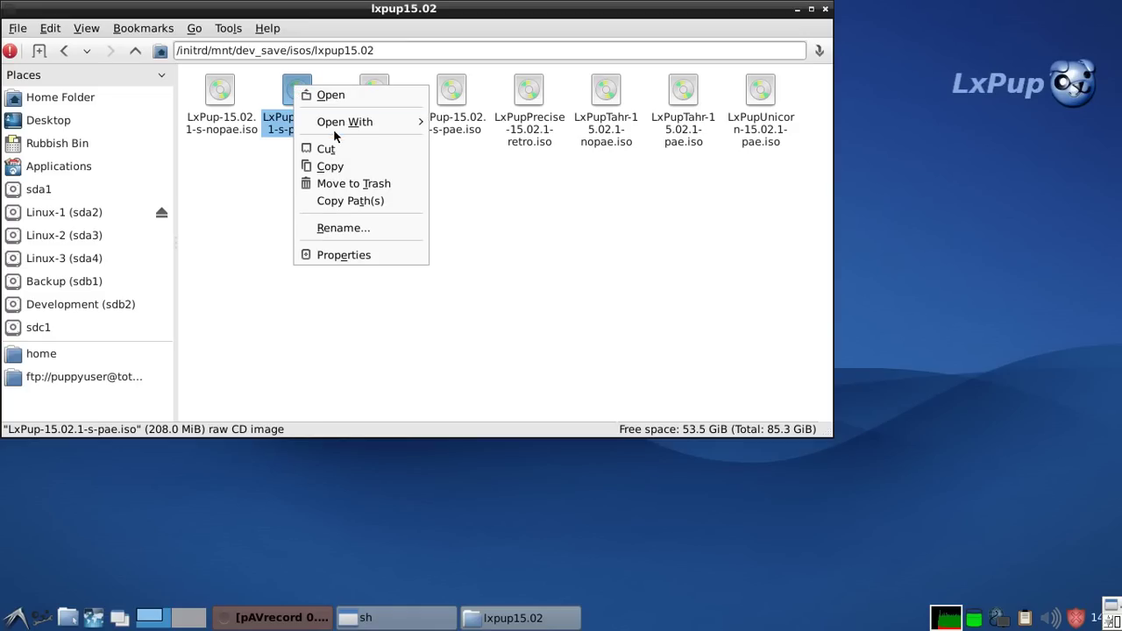
{"action": "mouse_move", "coordinate": [332, 128]}
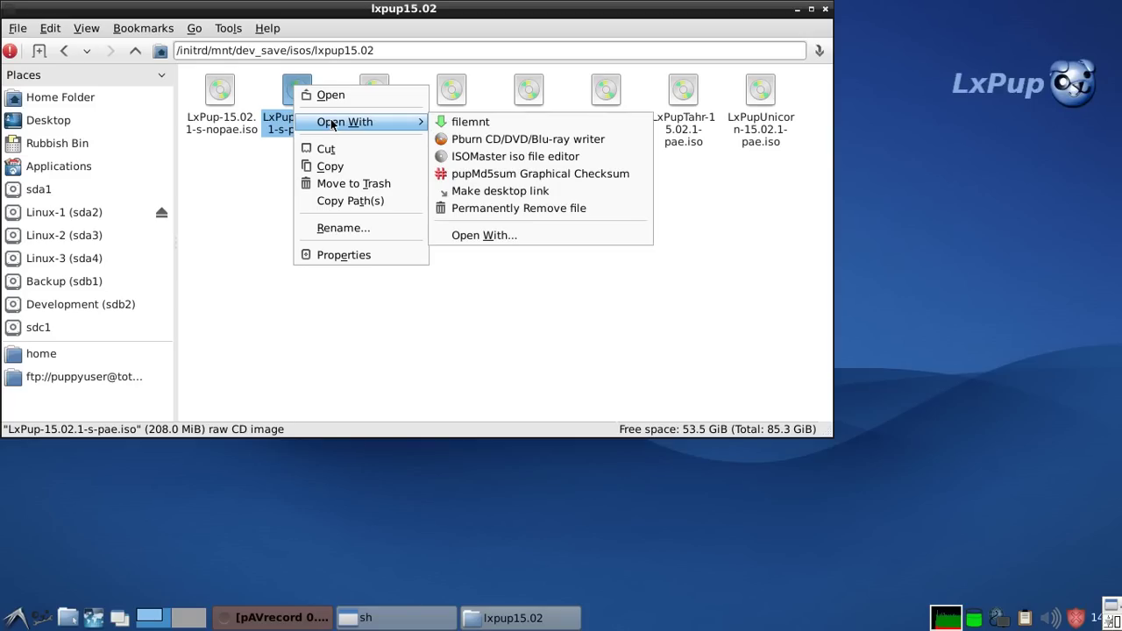
{"action": "left_click", "coordinate": [479, 174]}
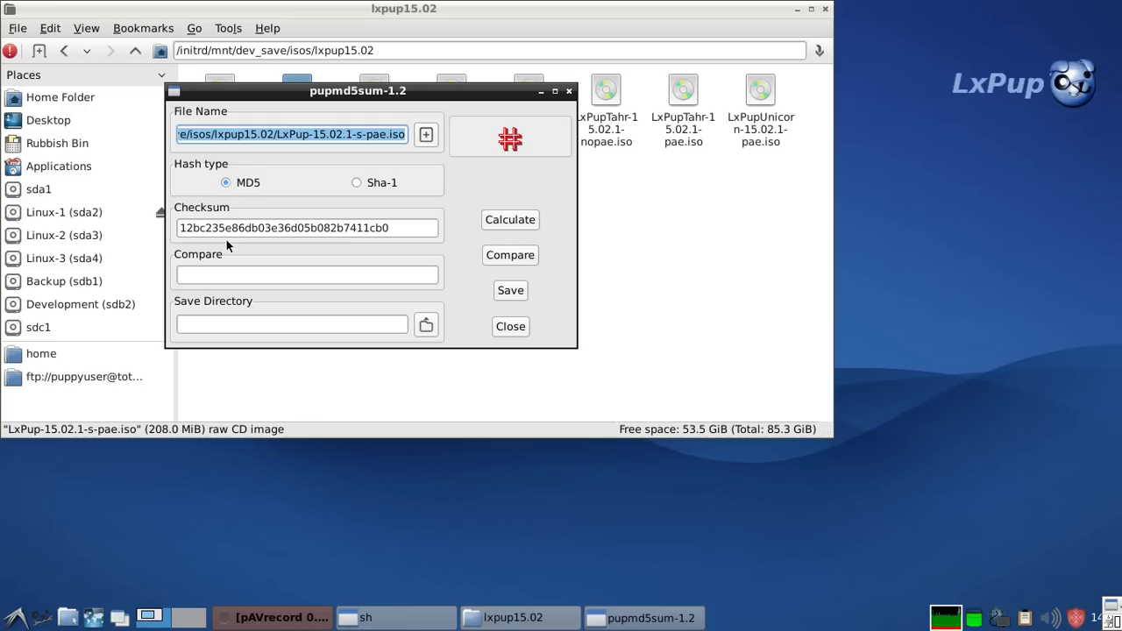
{"action": "left_click", "coordinate": [513, 327]}
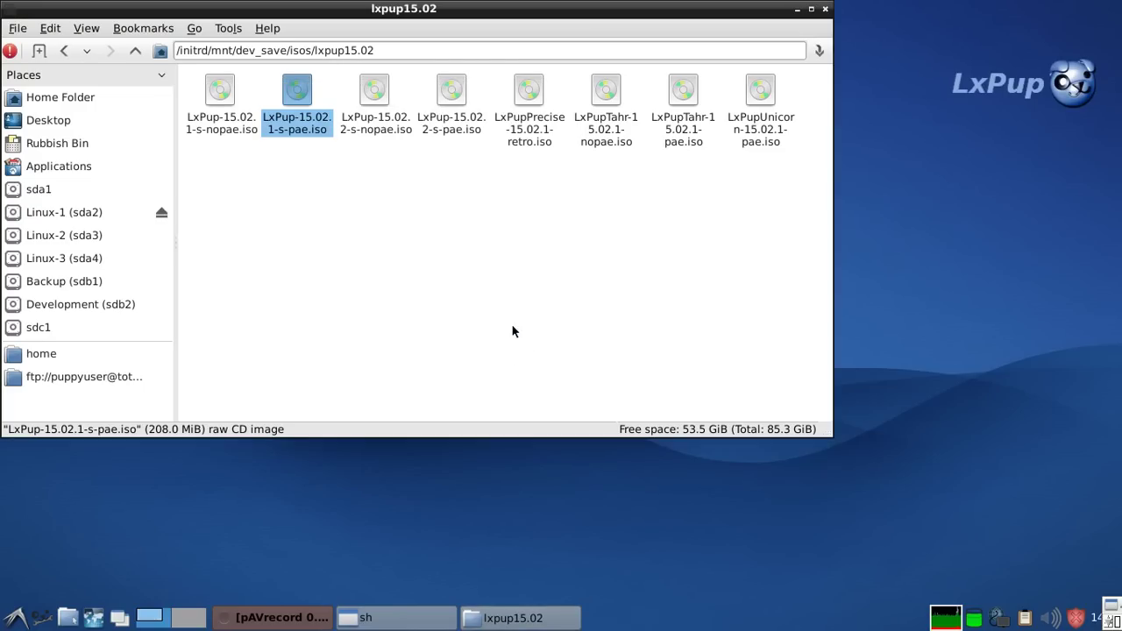
- Mount LxPup-15.02.1-s-pae.iso, inspect initrd.gz, vmlinuz and both .sfs files, then unmount it
{"action": "double_click", "coordinate": [299, 93]}
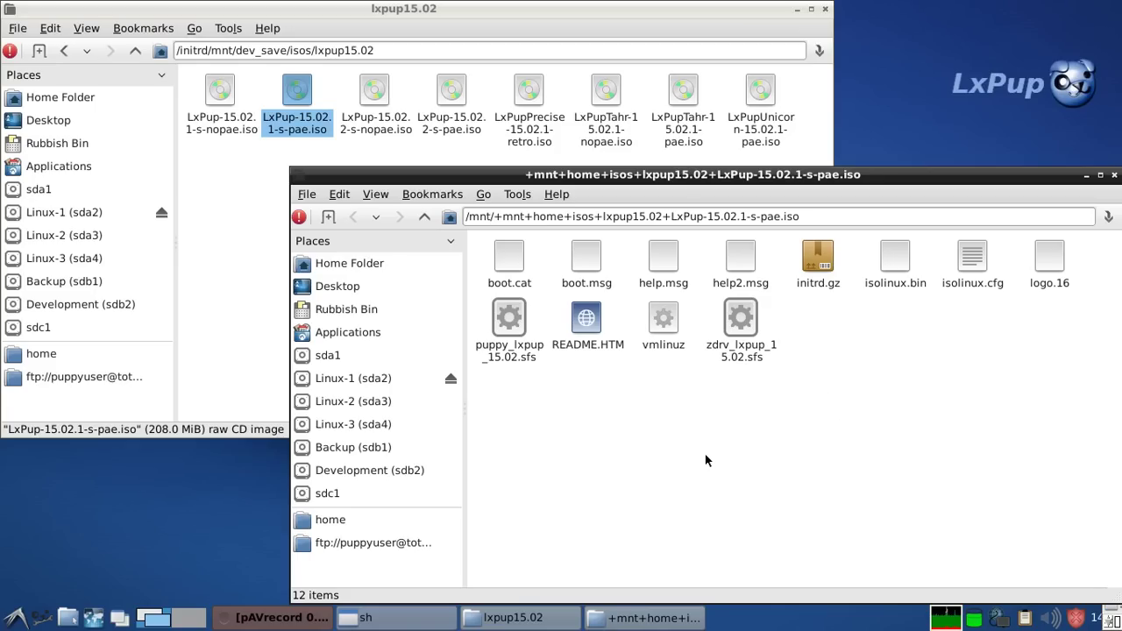
{"action": "left_click", "coordinate": [825, 257]}
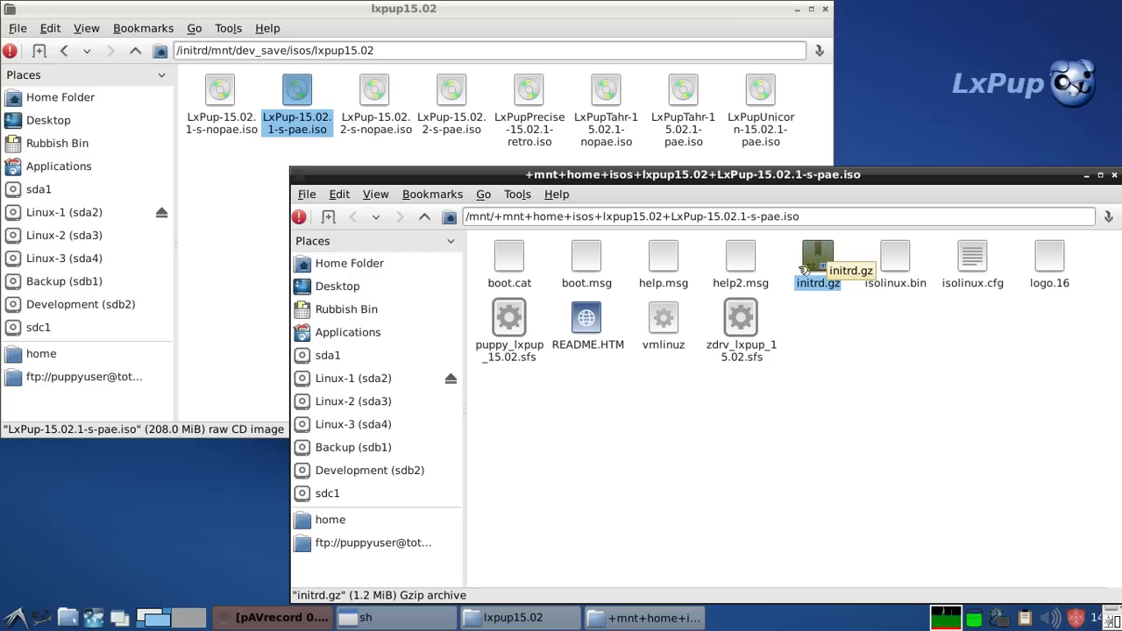
{"action": "left_click", "coordinate": [664, 323]}
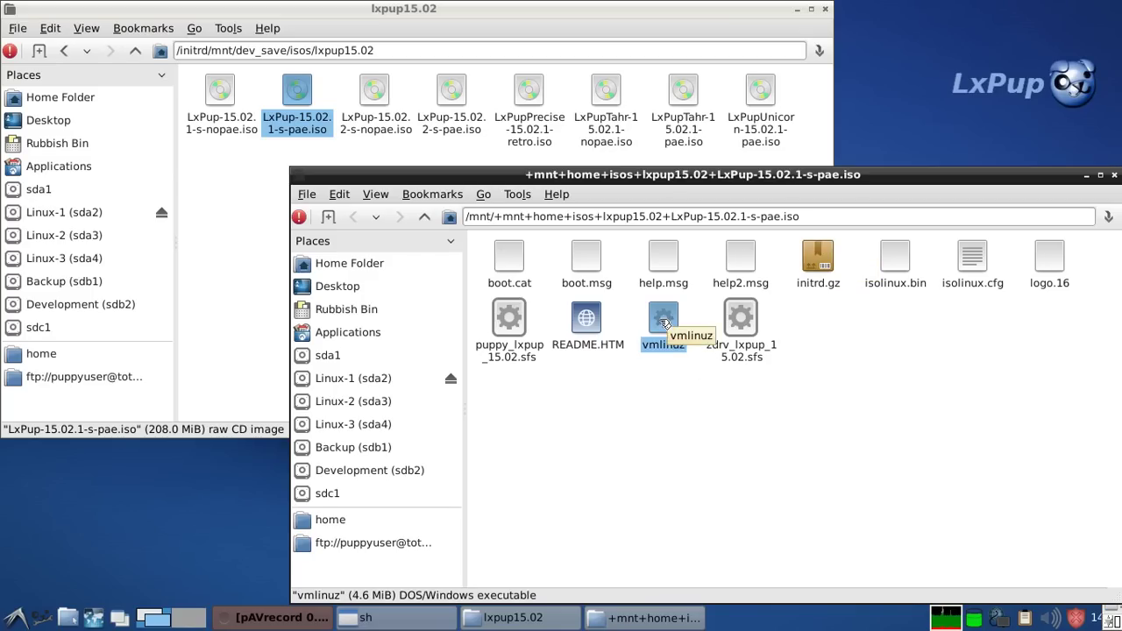
{"action": "left_click", "coordinate": [510, 321]}
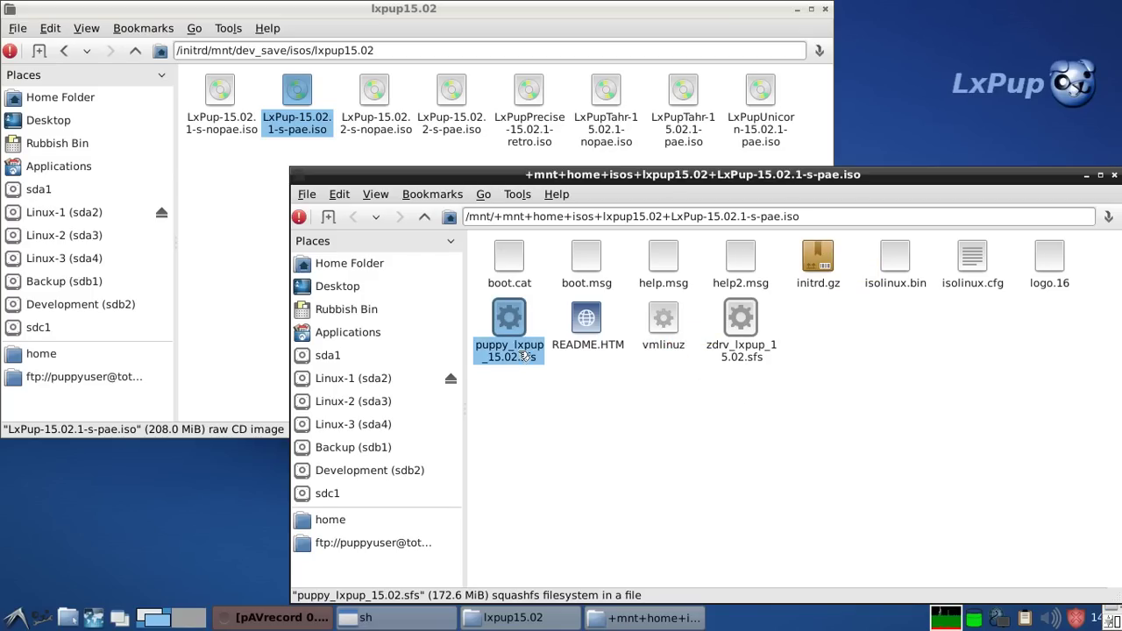
{"action": "left_click", "coordinate": [743, 321]}
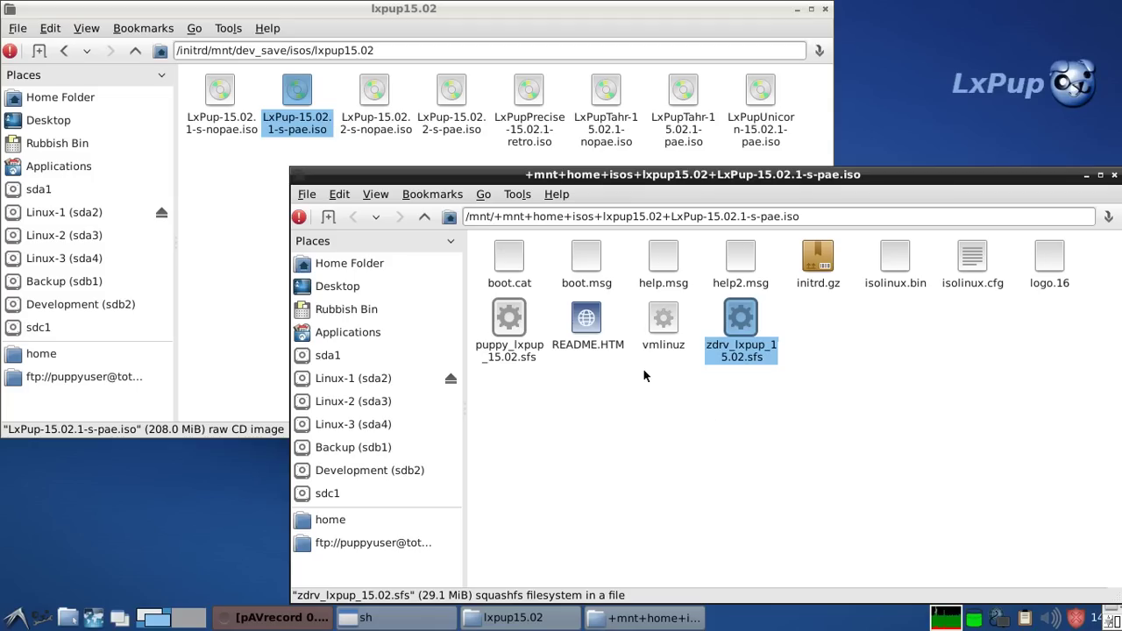
{"action": "left_click", "coordinate": [297, 91]}
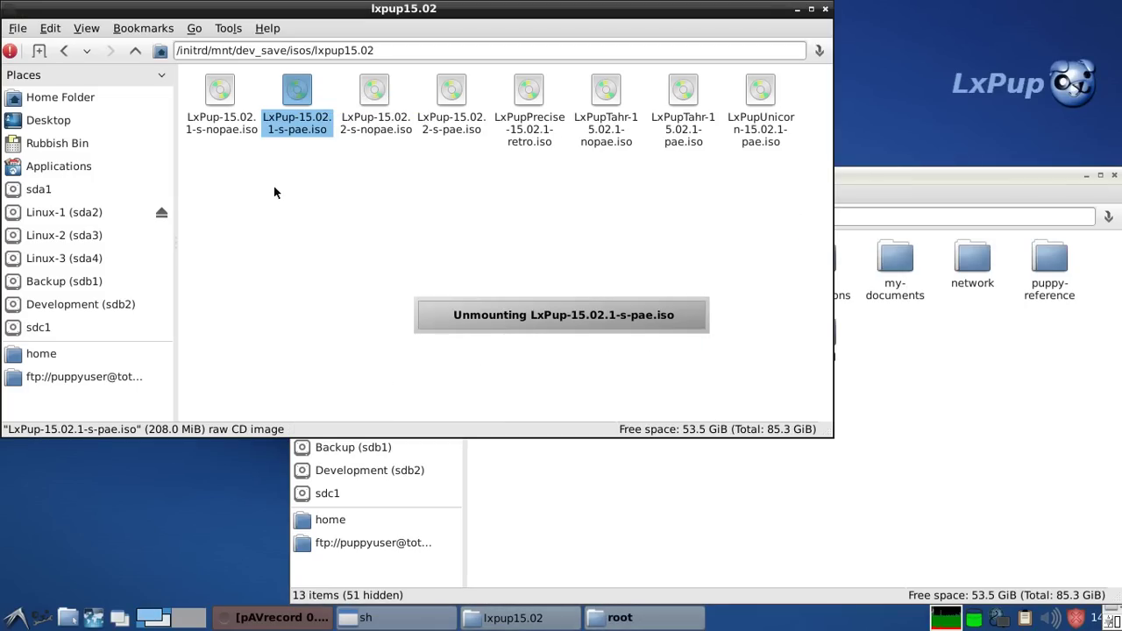
- Open puptest on Linux-1 (sda2), review initrd.gz, vmlinuz and both .sfs files, then close it
{"action": "left_click", "coordinate": [63, 214]}
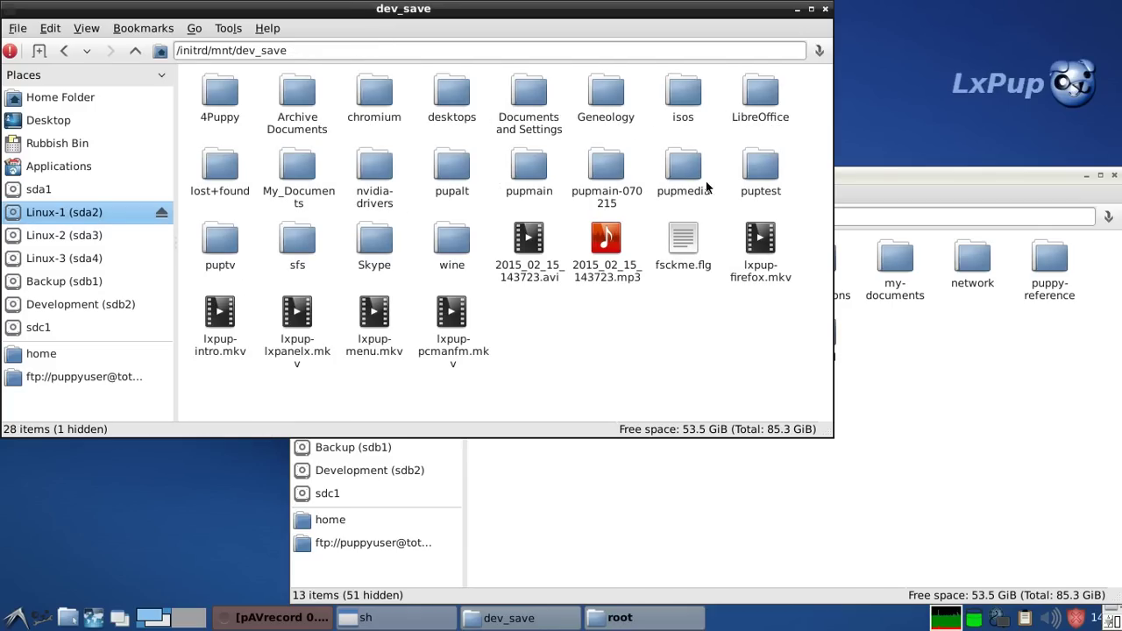
{"action": "double_click", "coordinate": [761, 168]}
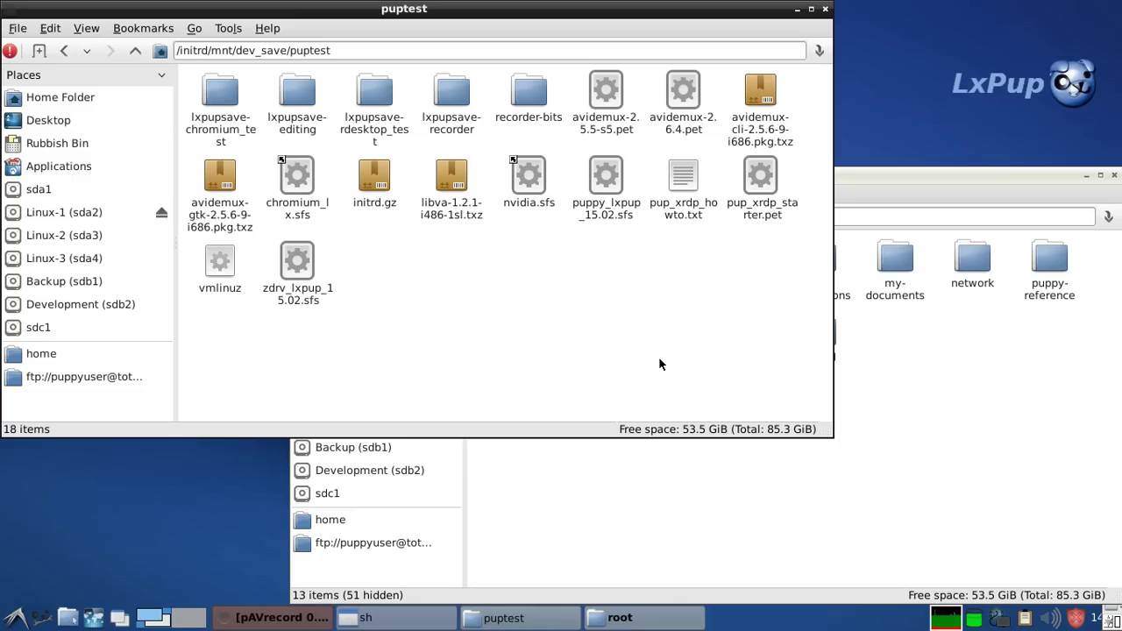
{"action": "left_click", "coordinate": [375, 177]}
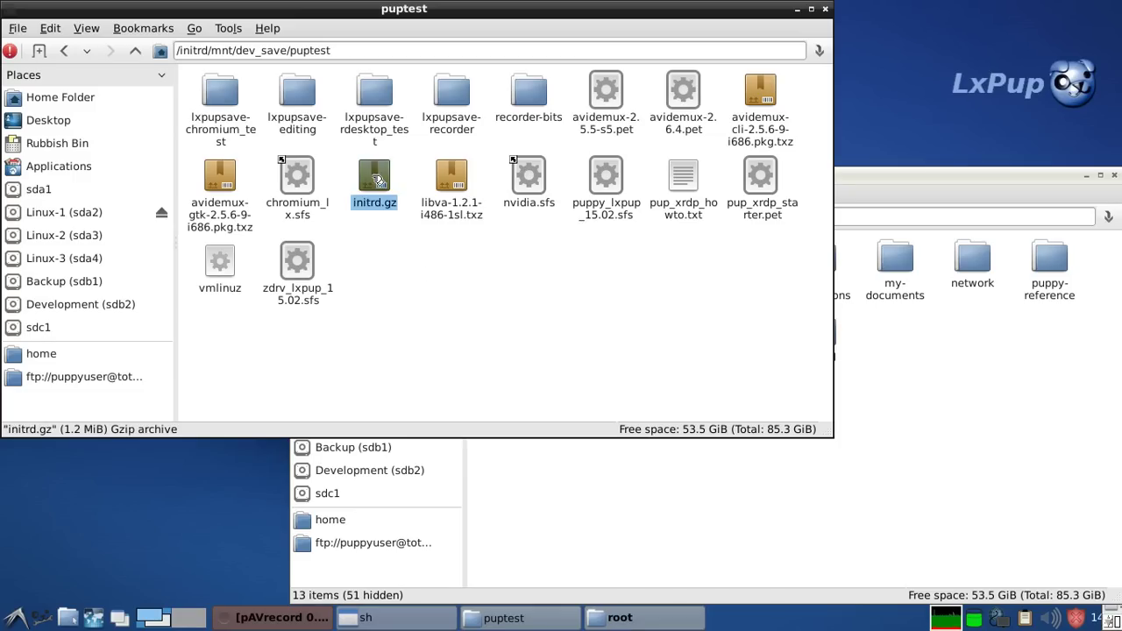
{"action": "left_click", "coordinate": [214, 265]}
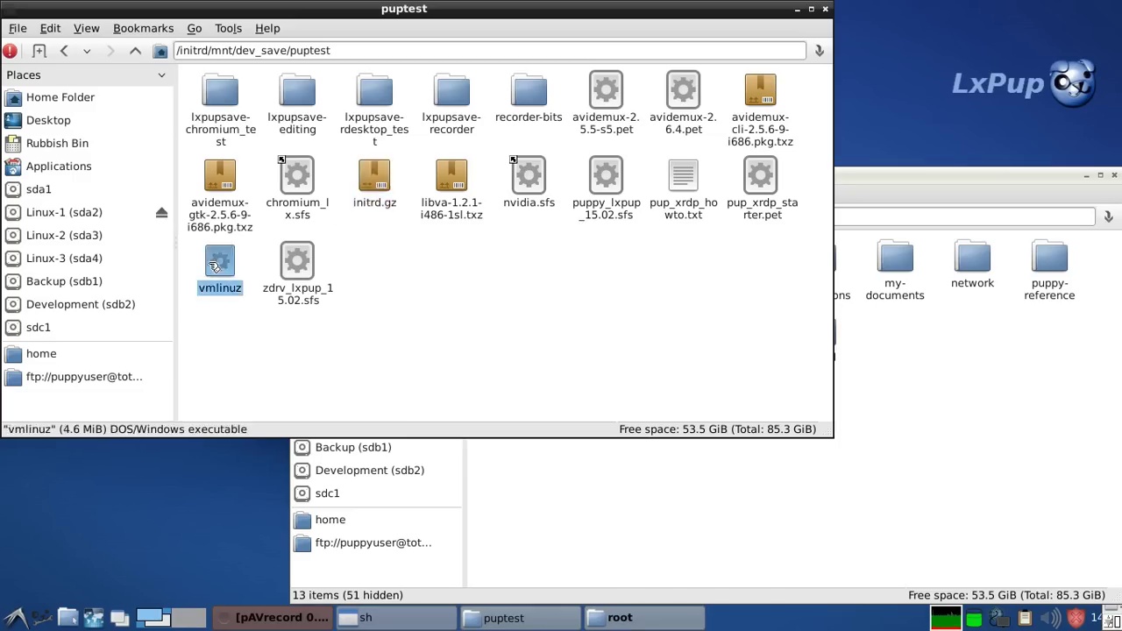
{"action": "left_click", "coordinate": [612, 178]}
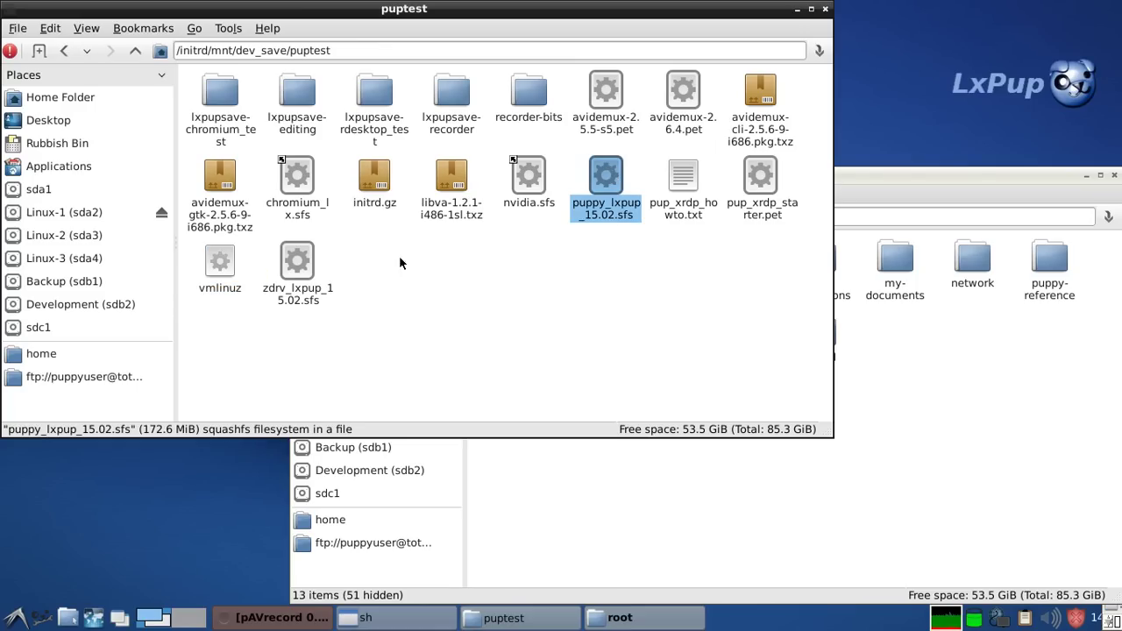
{"action": "left_click", "coordinate": [300, 264]}
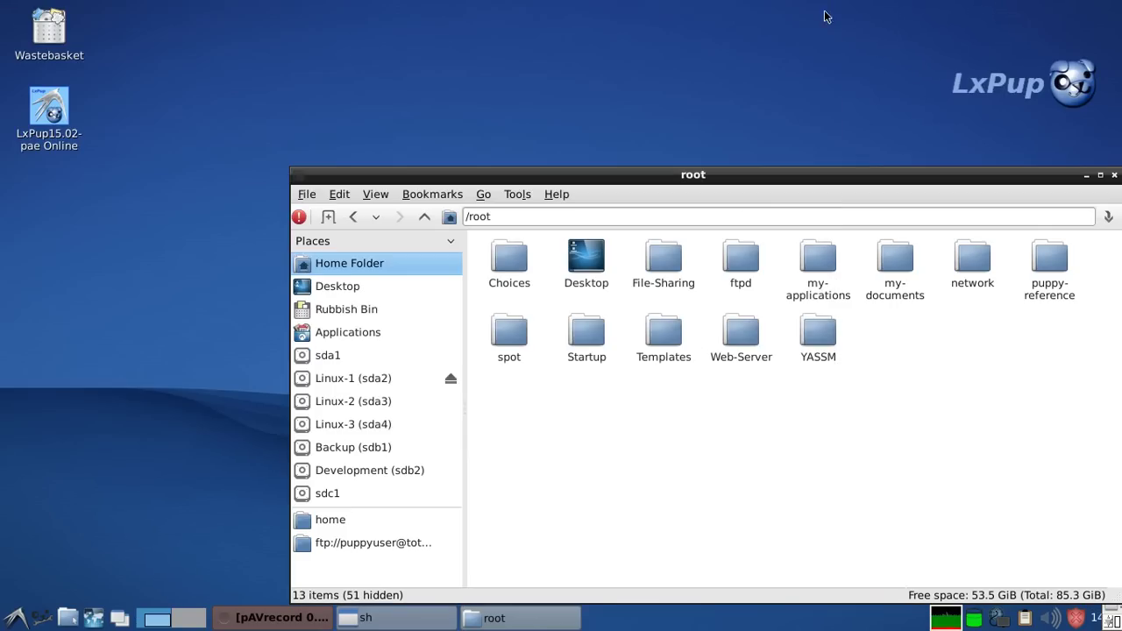
{"action": "left_click", "coordinate": [825, 9]}
- Close the root window, then open start-screen.png from Linux-1 (sda2) puptest/recorder-bits
{"action": "left_click", "coordinate": [1115, 175]}
{"action": "left_click", "coordinate": [73, 612]}
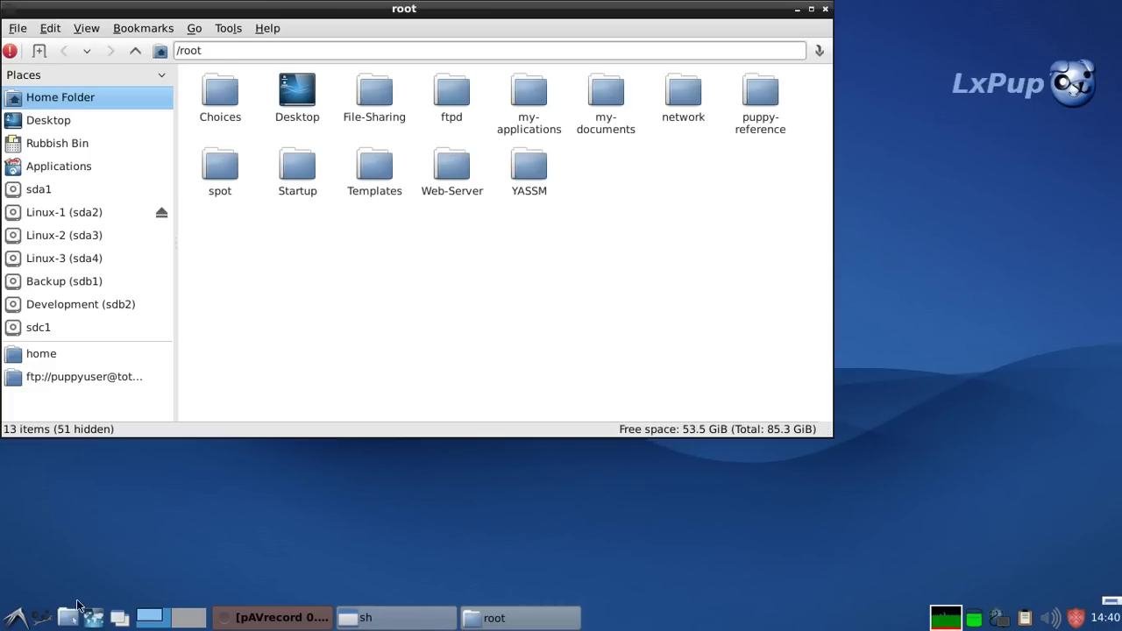
{"action": "left_click", "coordinate": [66, 214]}
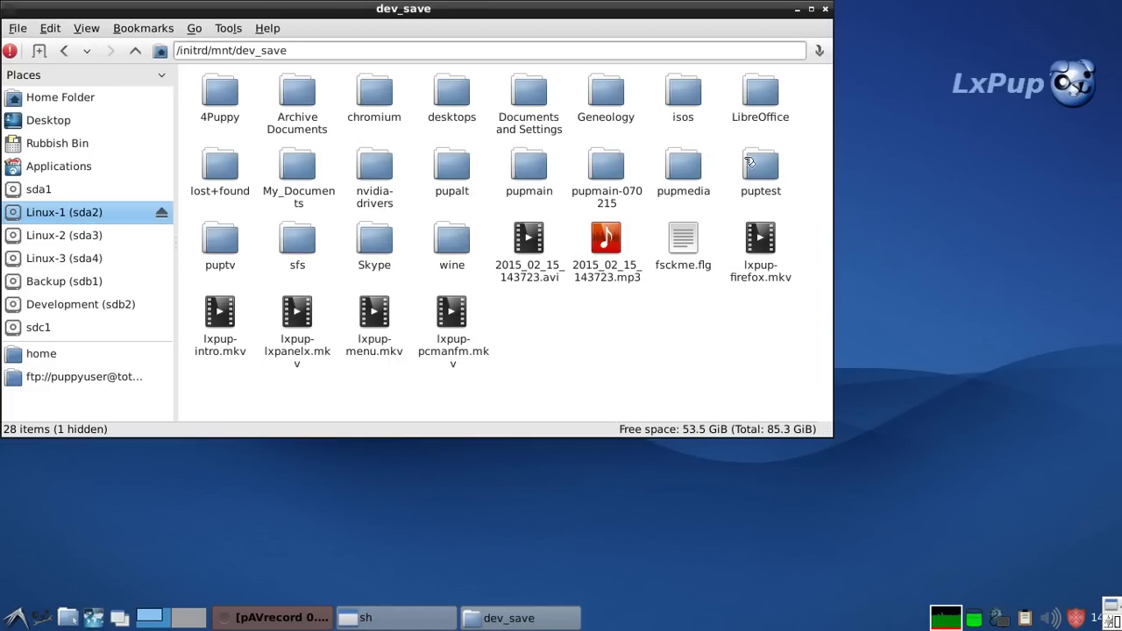
{"action": "double_click", "coordinate": [765, 163]}
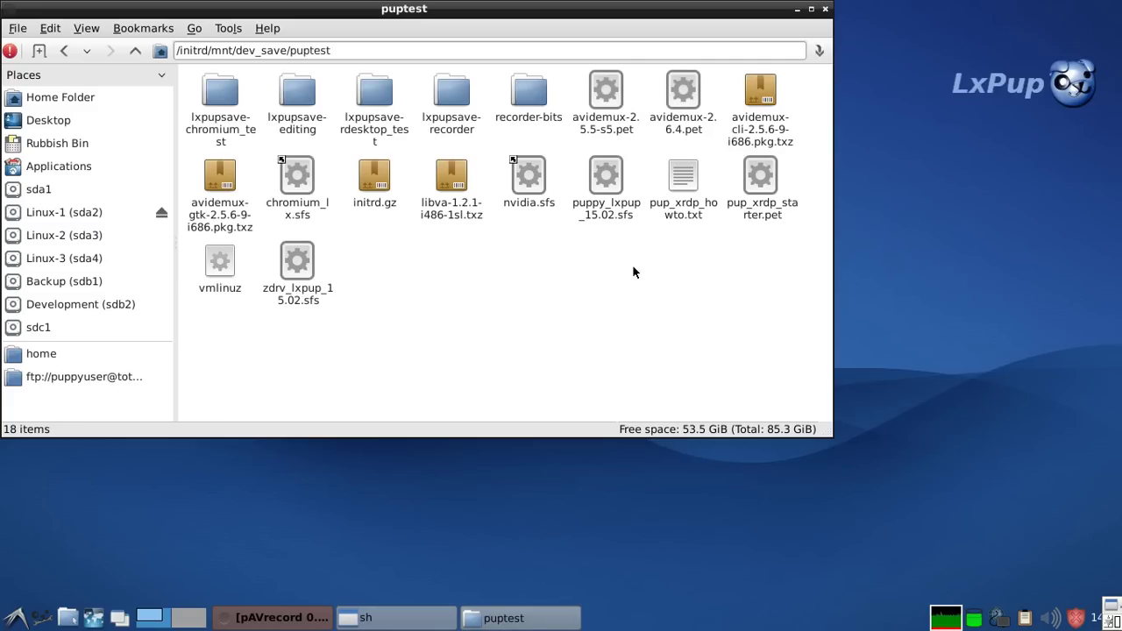
{"action": "double_click", "coordinate": [531, 88]}
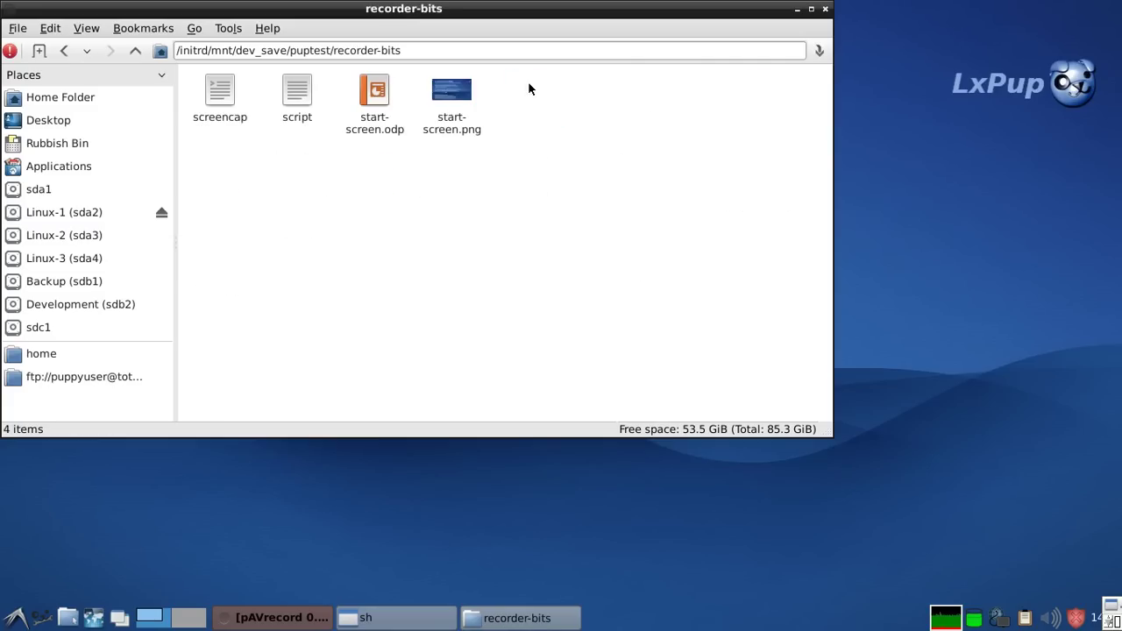
{"action": "double_click", "coordinate": [453, 95]}
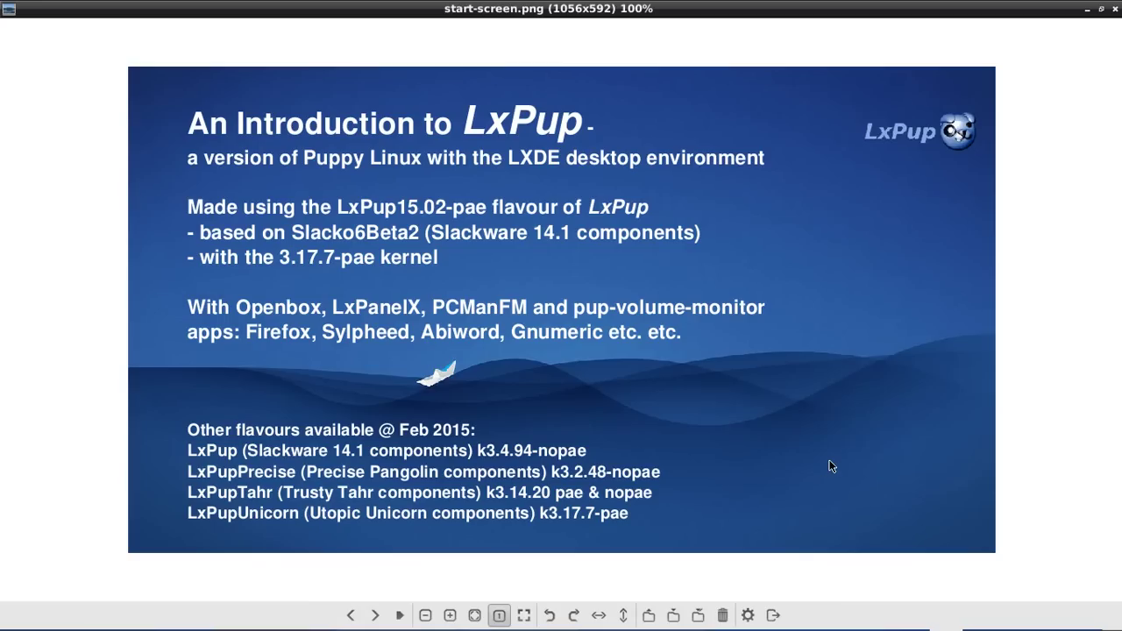